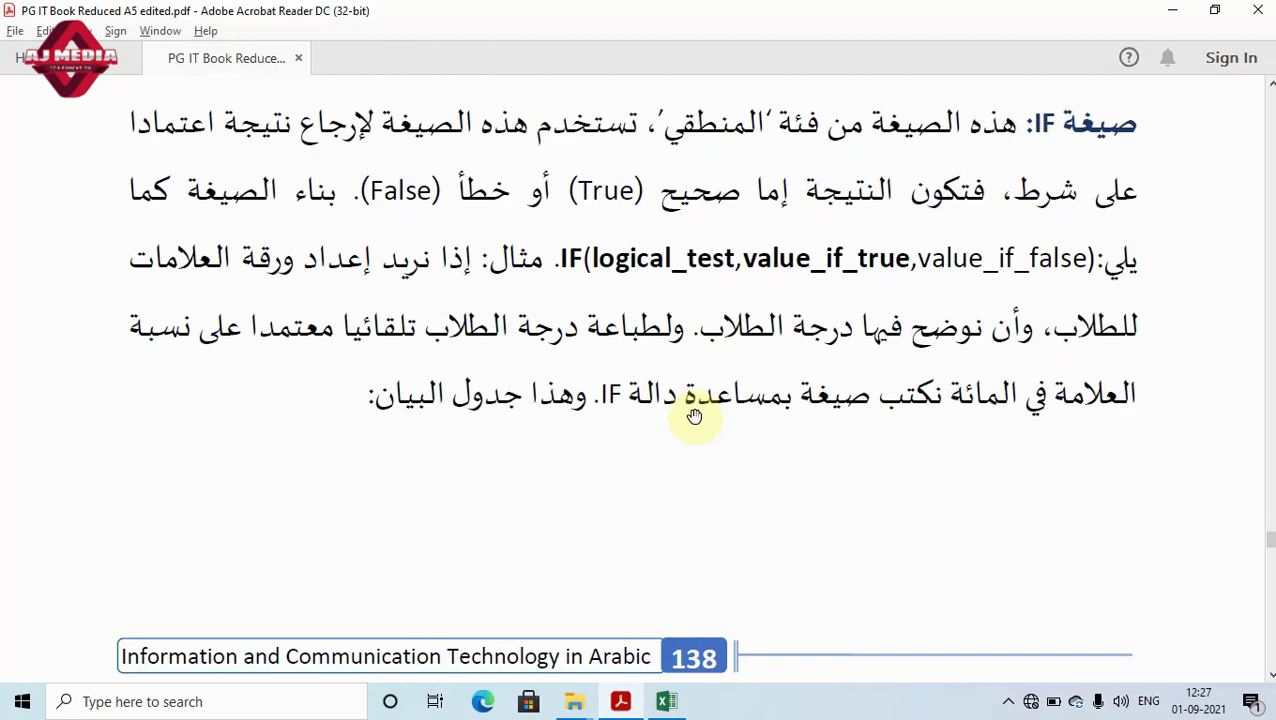
Step: Scroll the PDF to page 139's nested IF grading formula for cell J2
scroll(700, 410, "down", 5)
Step: Pan page 139 to show the student marks table and its I2-based A/B/C grade formula
left_click_drag(719, 396, 735, 100)
left_click_drag(746, 475, 755, 293)
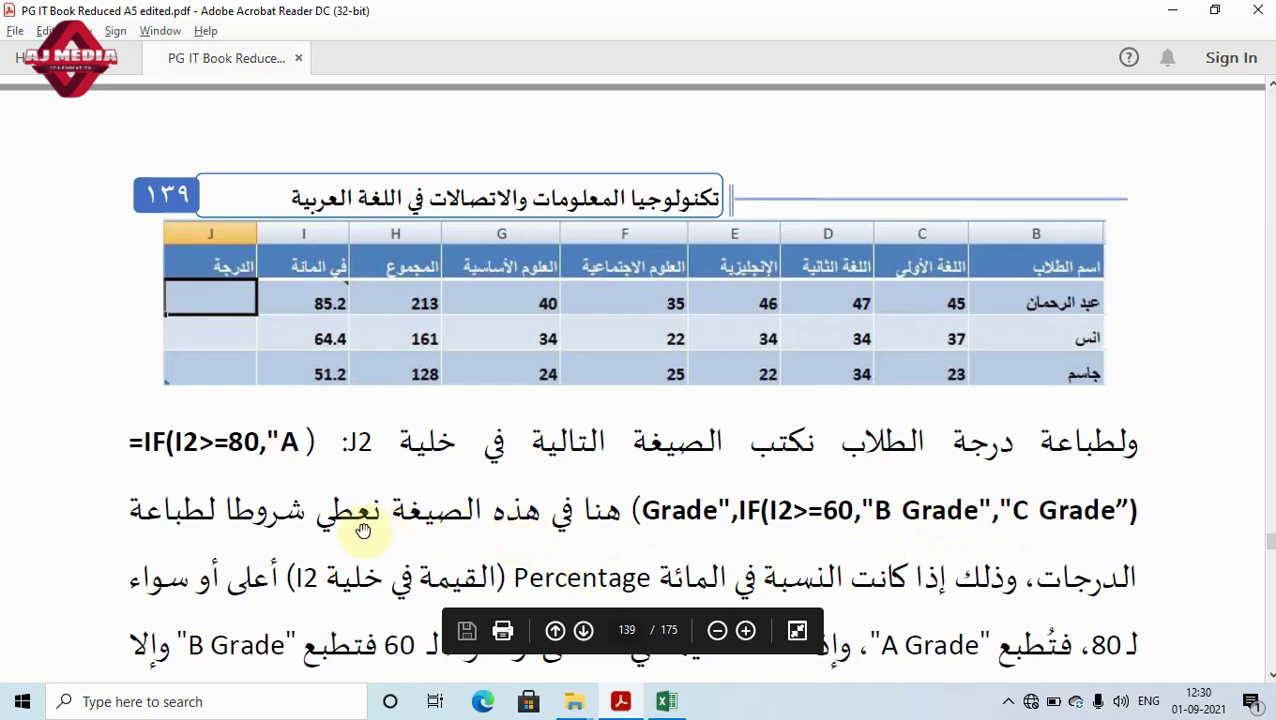
left_click_drag(358, 527, 343, 407)
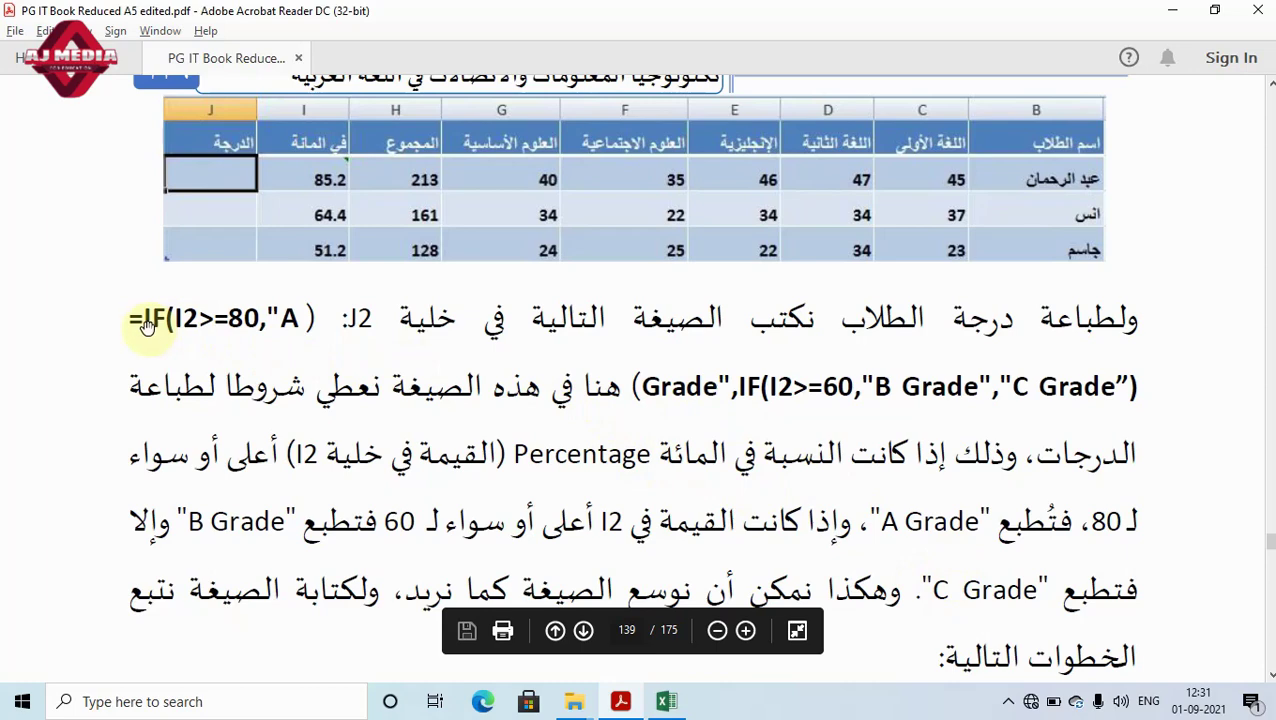
Step: Pan past the A/B/C Grade conditions to the numbered steps for writing IF
scroll(572, 370, "up", 1)
left_click_drag(572, 370, 567, 220)
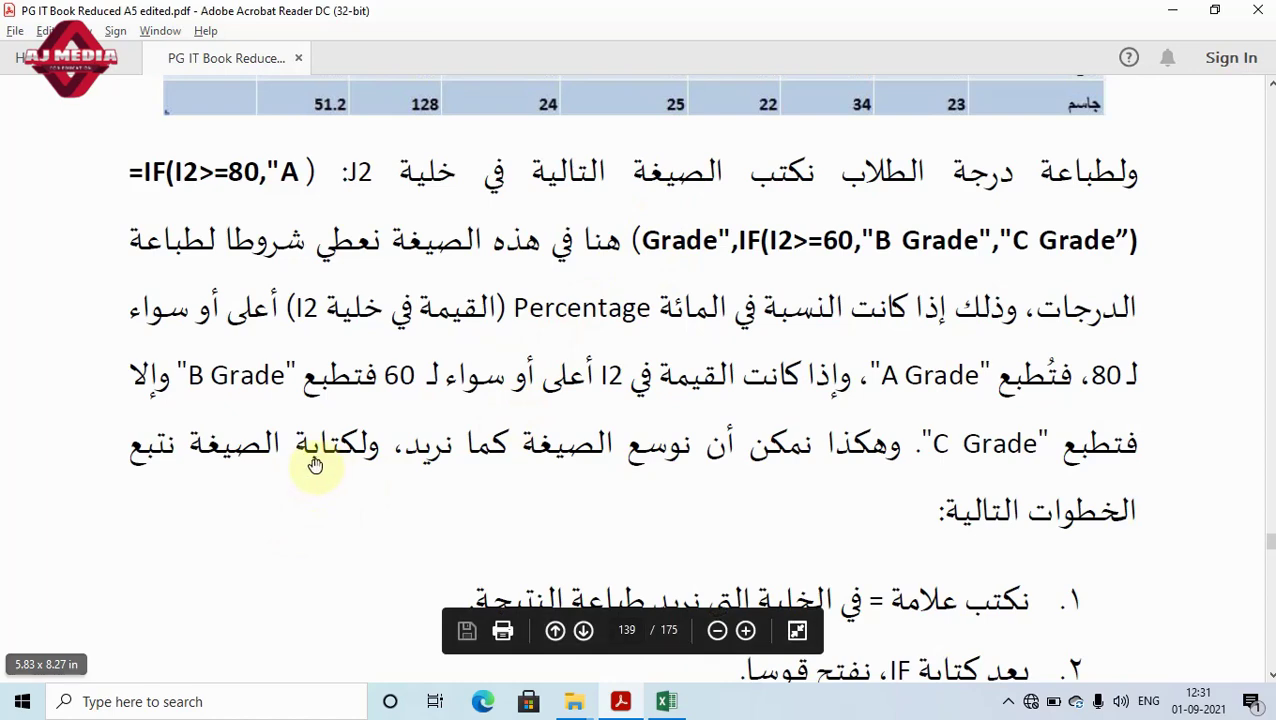
scroll(379, 470, "down", 2)
Step: Pan down to display IF-writing steps 1–5, ending at step 5's separator note
left_click_drag(371, 390, 345, 61)
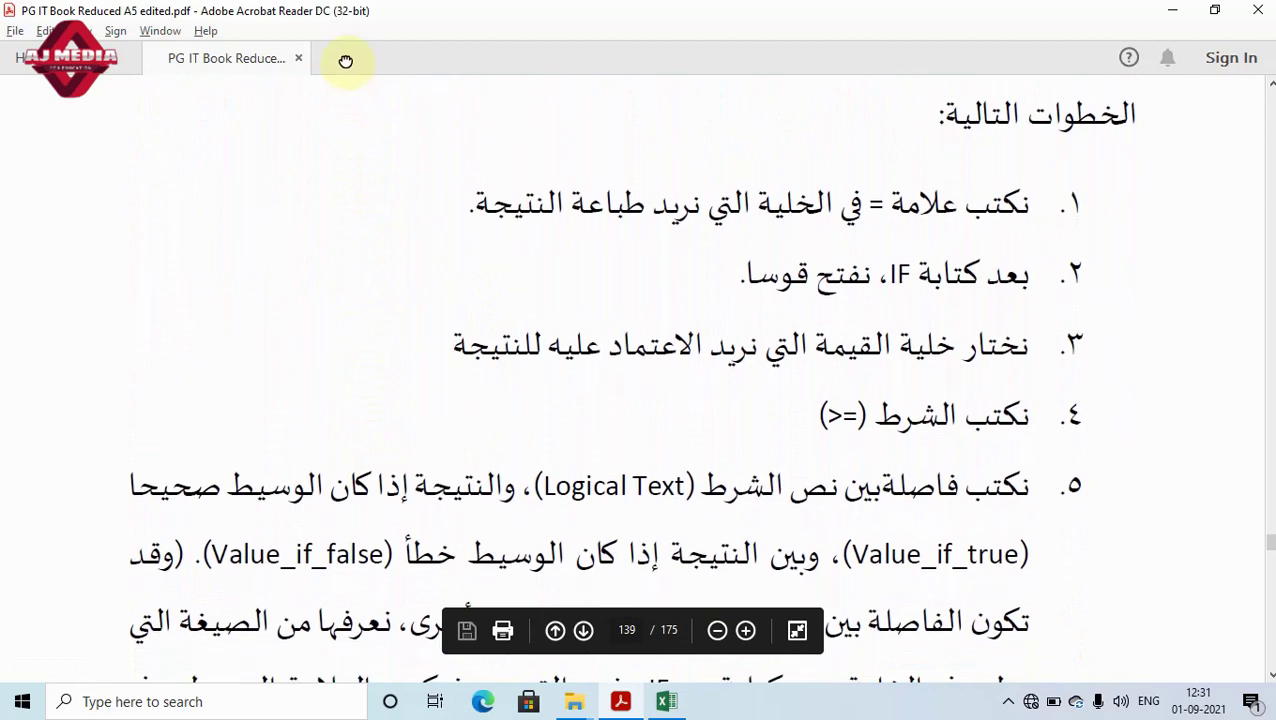
left_click_drag(641, 236, 632, 185)
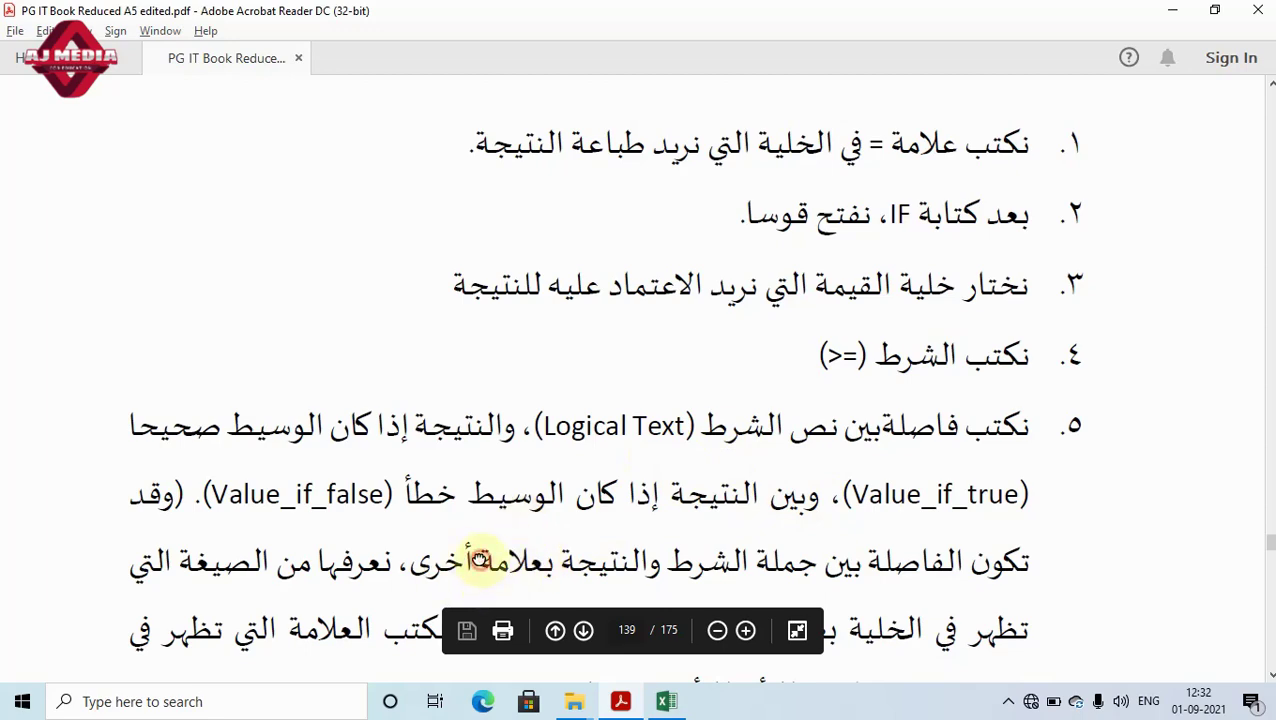
Step: Read through points 5 and 6, then continue to page 140's step 7 on multiple conditions
scroll(480, 560, "down", 2)
scroll(464, 469, "down", 1)
left_click_drag(456, 418, 453, 391)
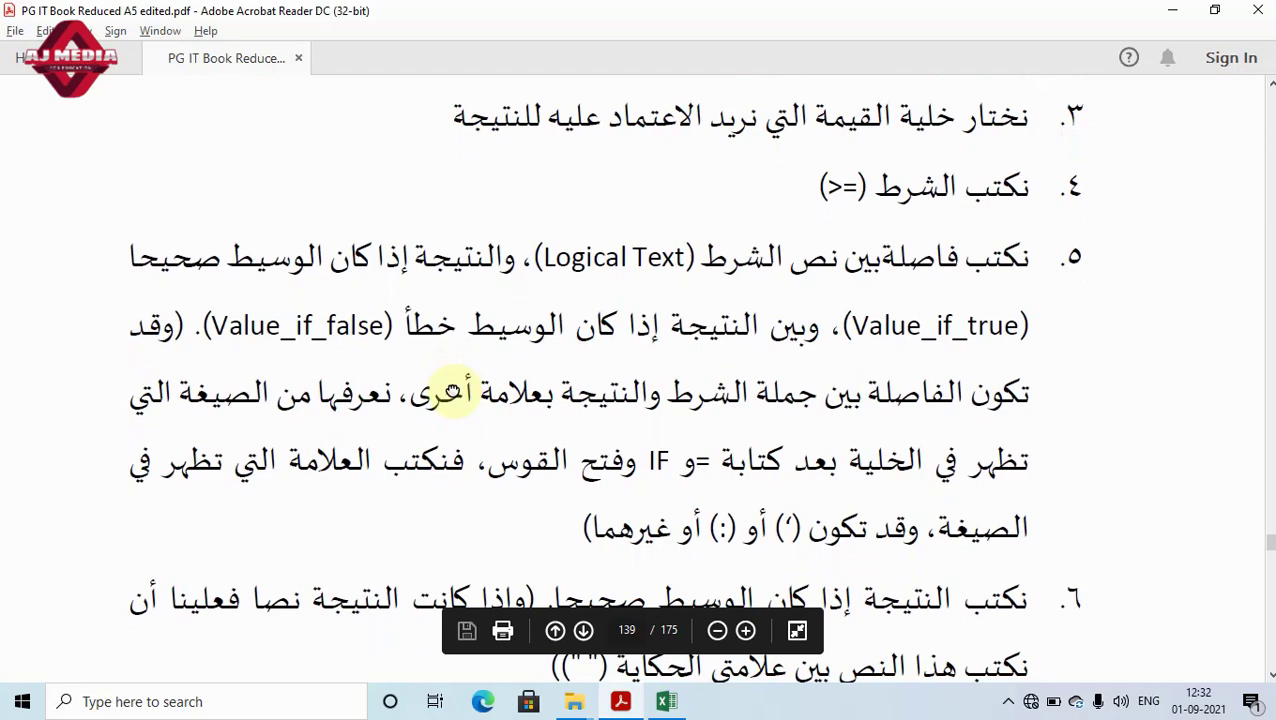
scroll(453, 391, "down", 1)
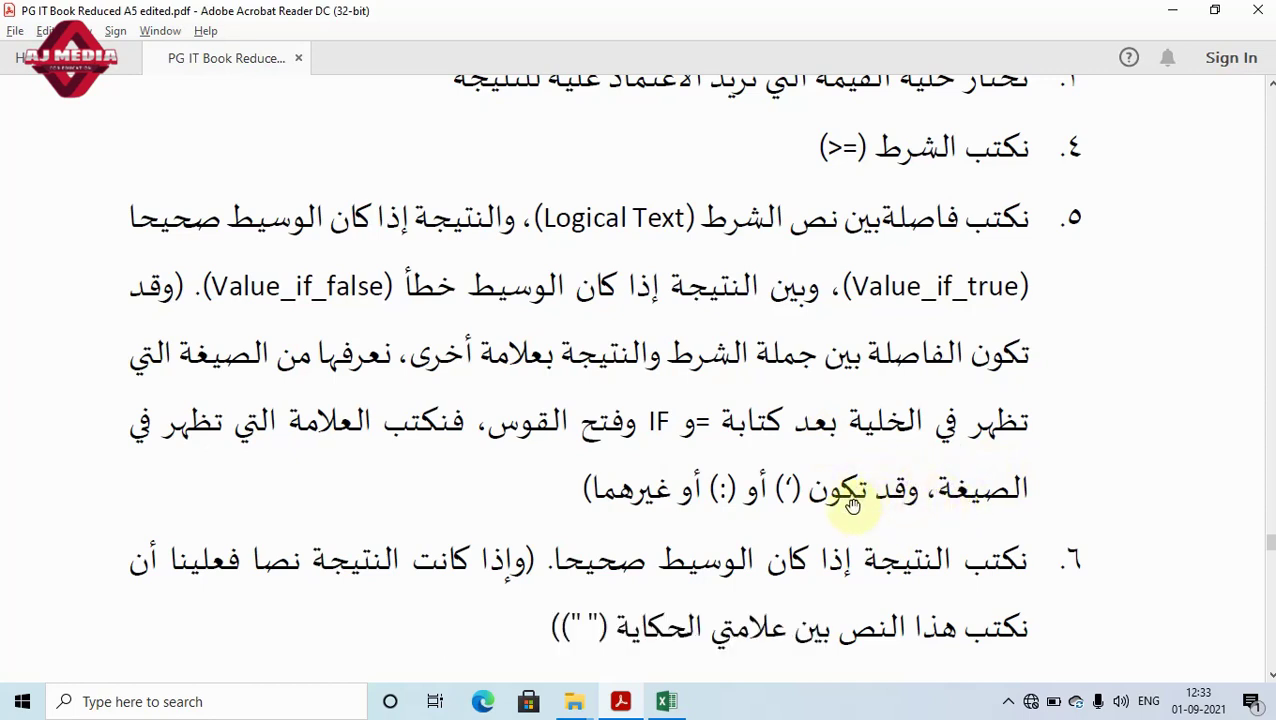
scroll(800, 440, "down", 1)
scroll(800, 440, "down", 1)
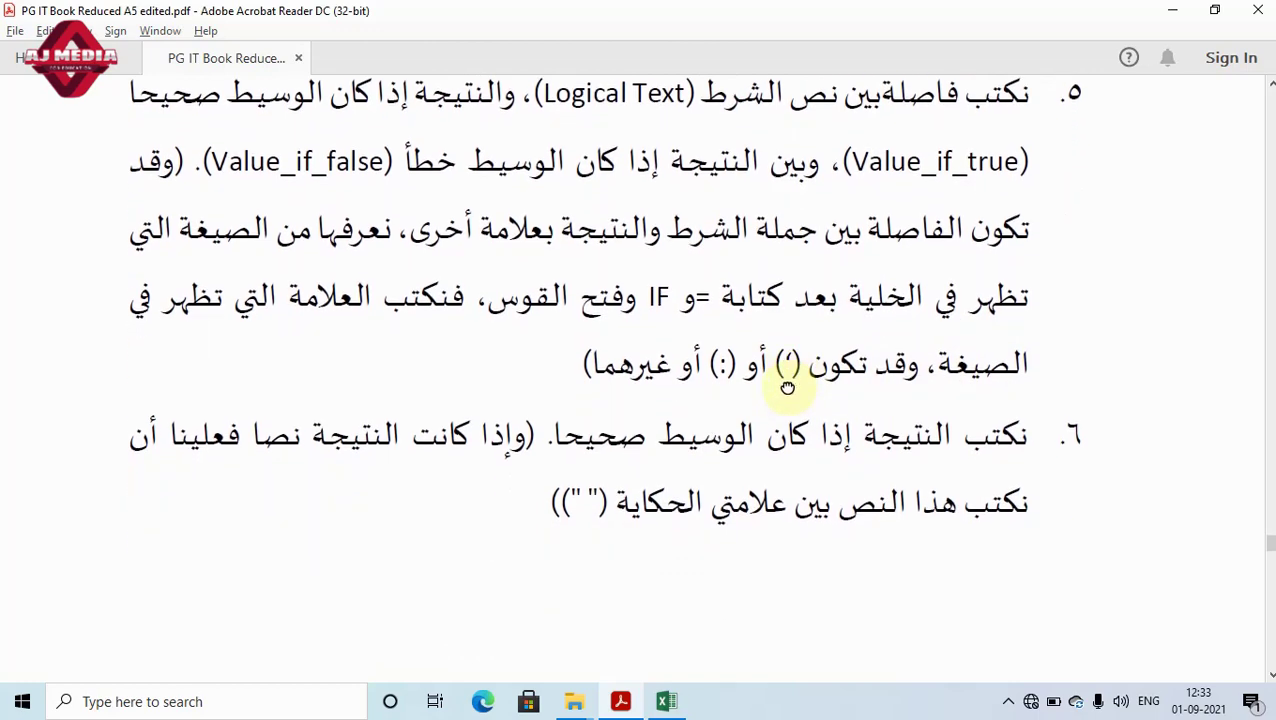
scroll(812, 450, "down", 1)
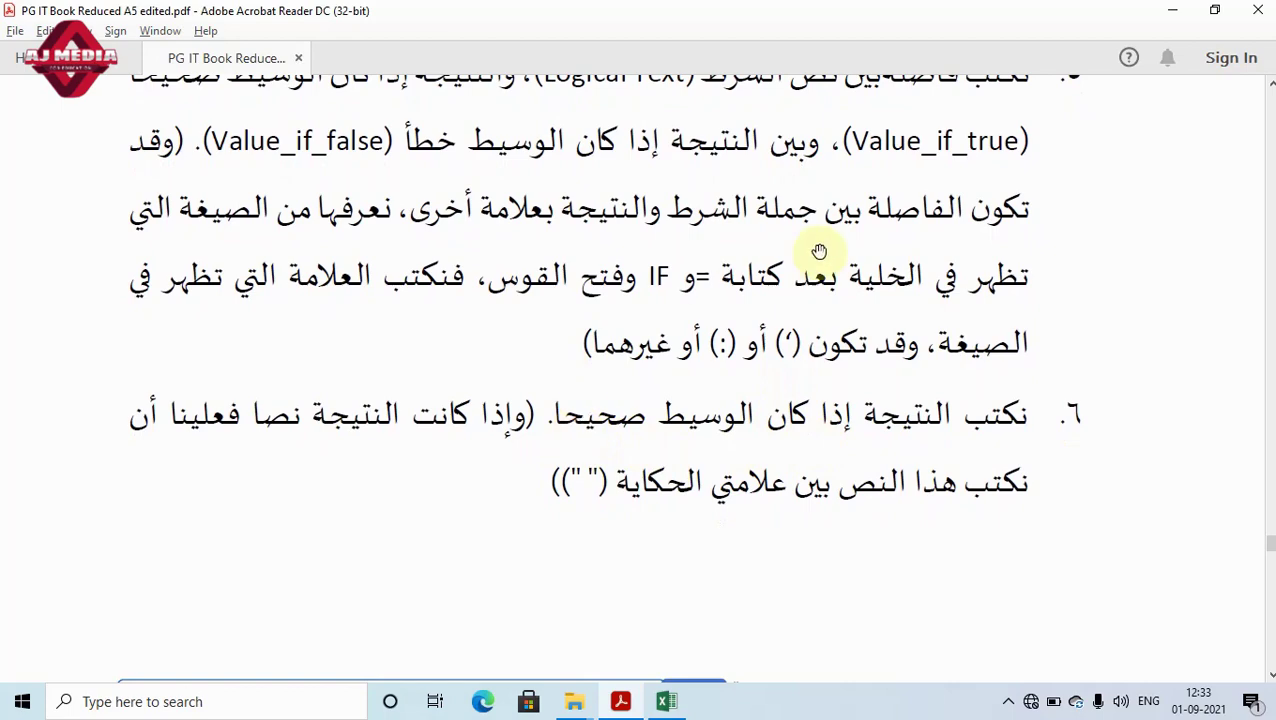
scroll(848, 280, "up", 1)
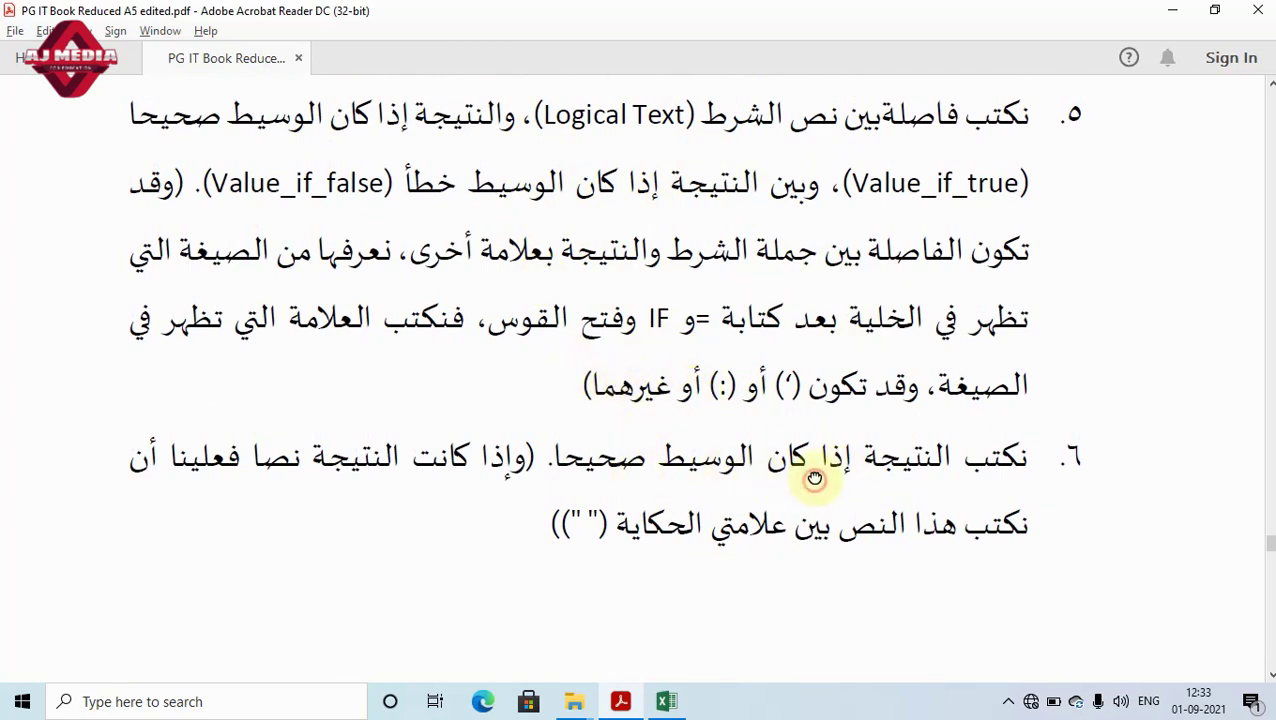
left_click_drag(817, 478, 817, 456)
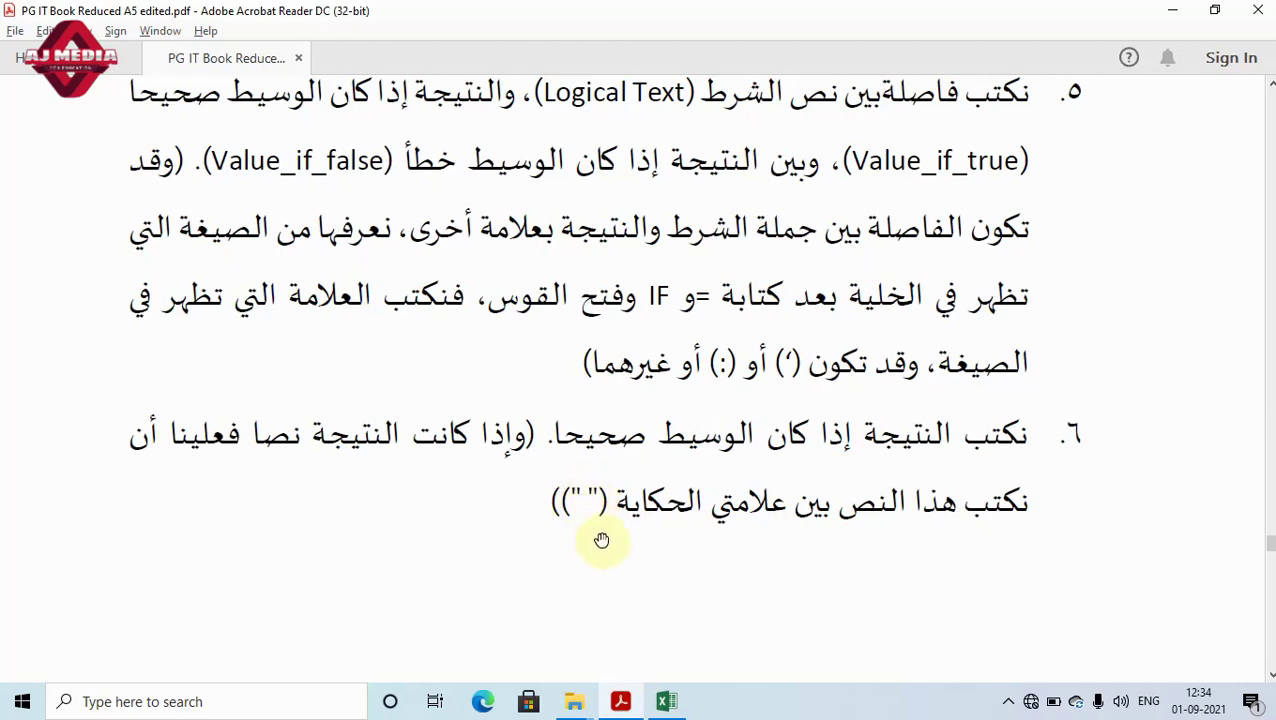
scroll(604, 540, "down", 5)
scroll(592, 122, "down", 1)
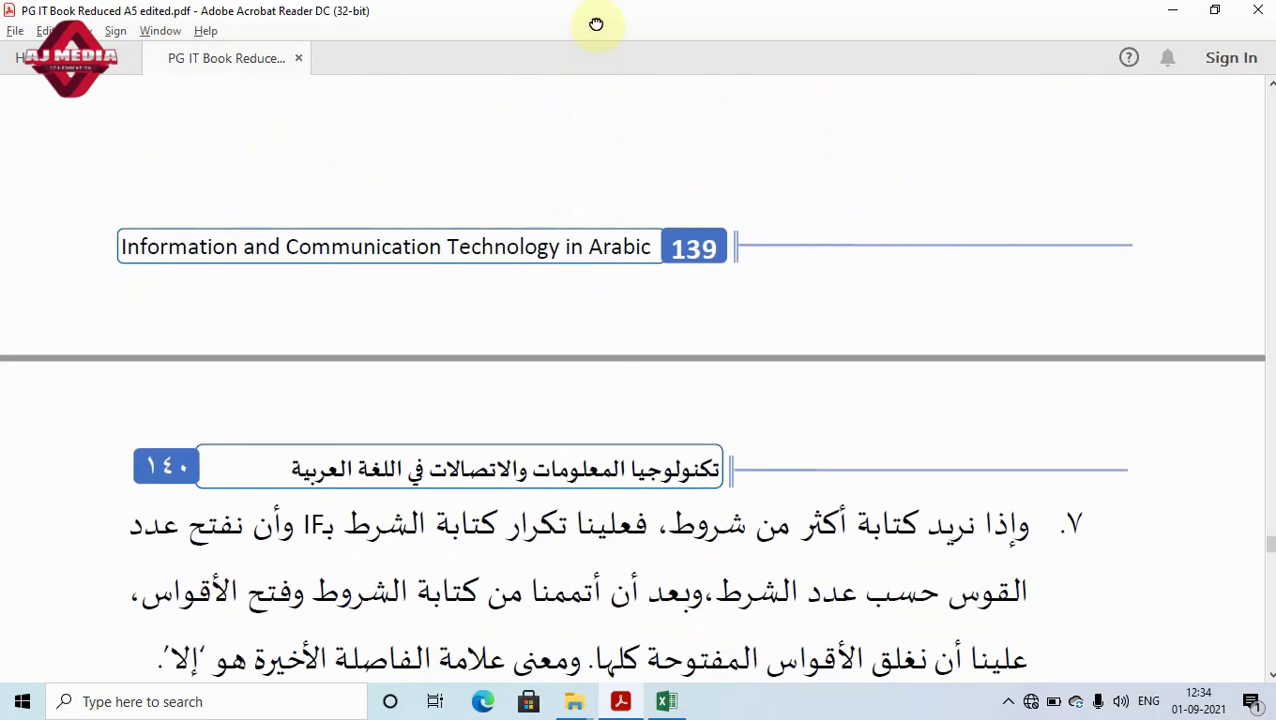
Step: Scroll to page 140's points 7 and 8 on the 'else' comma and filling formulas down
scroll(843, 464, "down", 3)
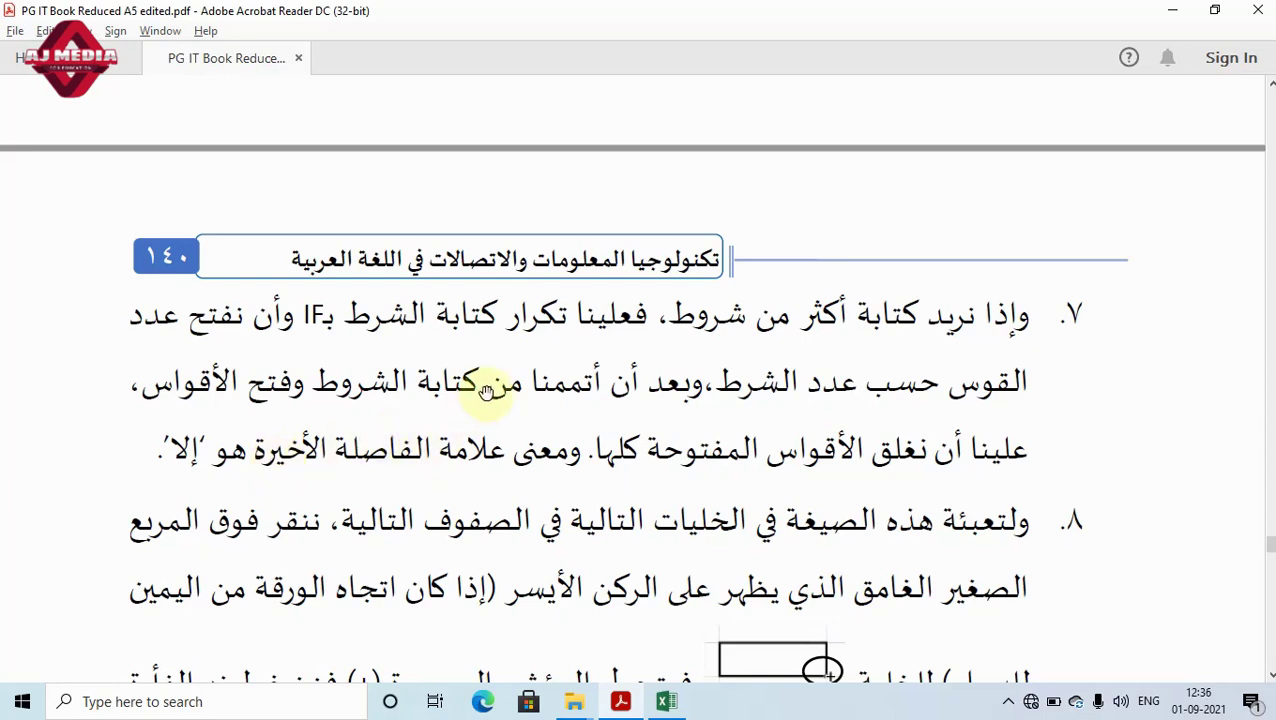
Step: Read the rest of point 8, then switch to the Excel Book1 marks sheet
left_click_drag(612, 478, 590, 291)
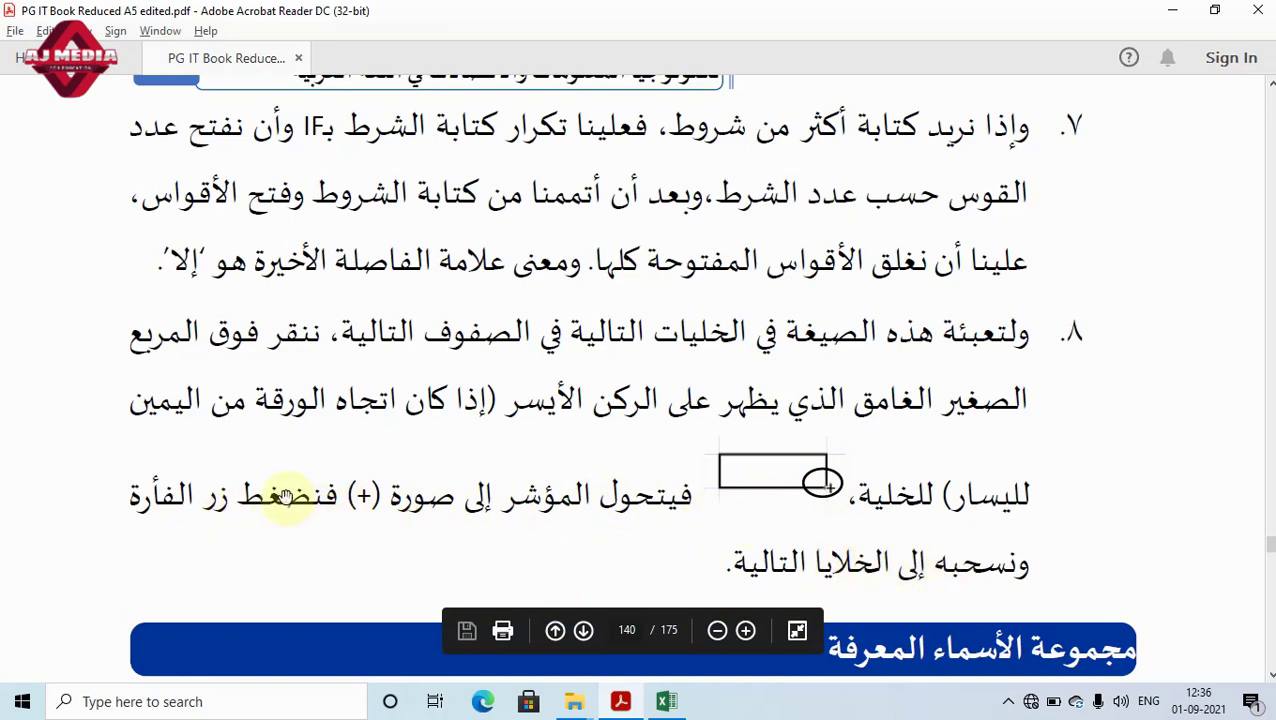
mouse_move(579, 505)
left_mouse_down()
mouse_move(507, 370)
mouse_move(576, 447)
left_mouse_up()
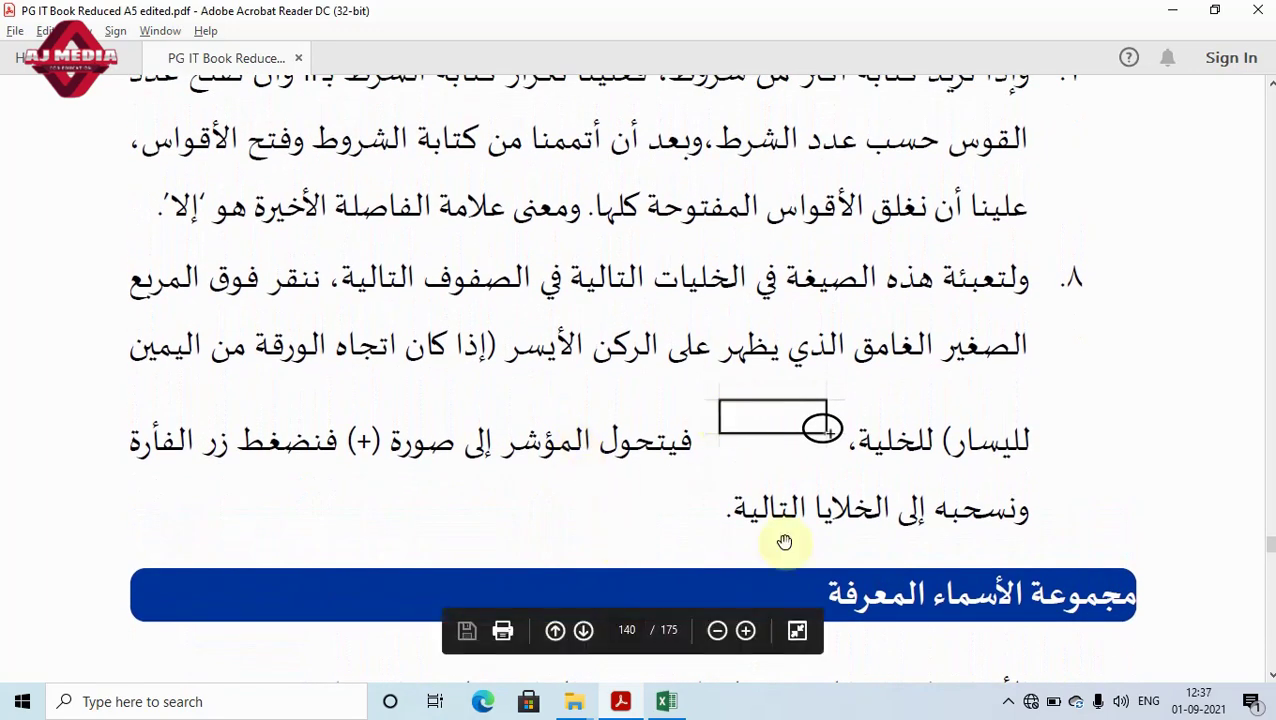
left_click(667, 702)
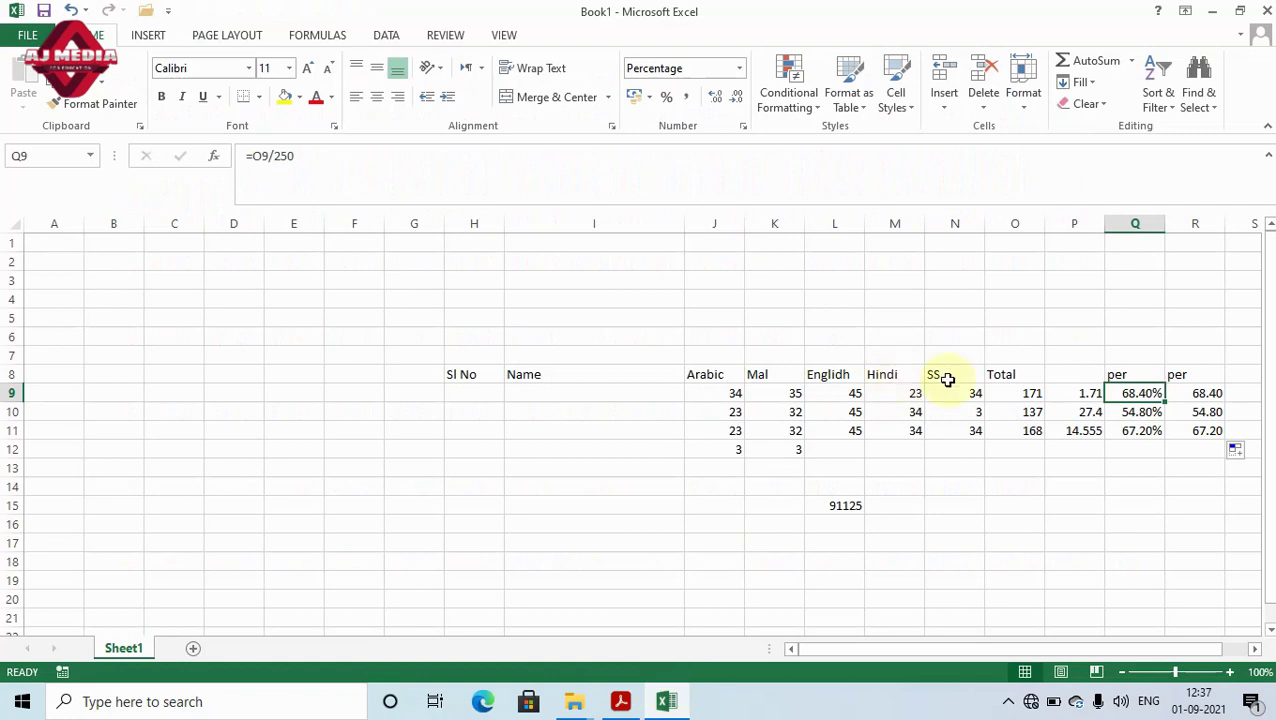
Step: Delete the duplicate percentage column R
left_click_drag(825, 648, 973, 634)
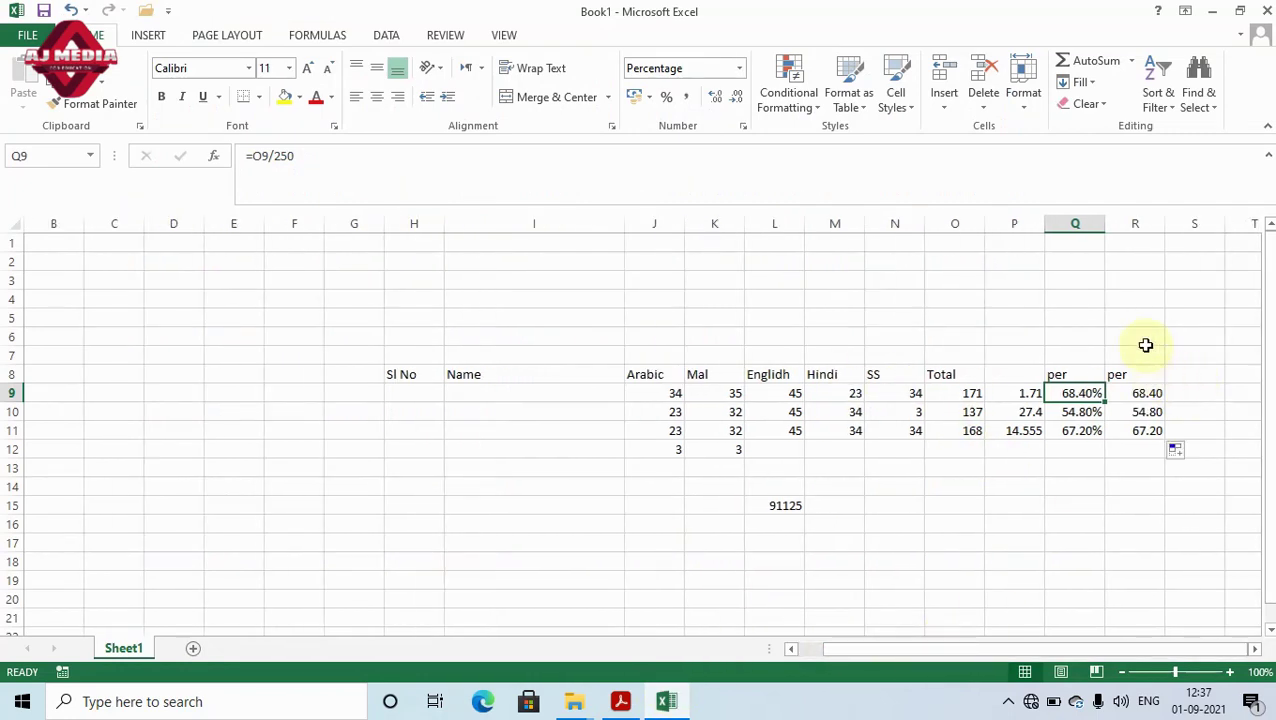
left_click(1141, 218)
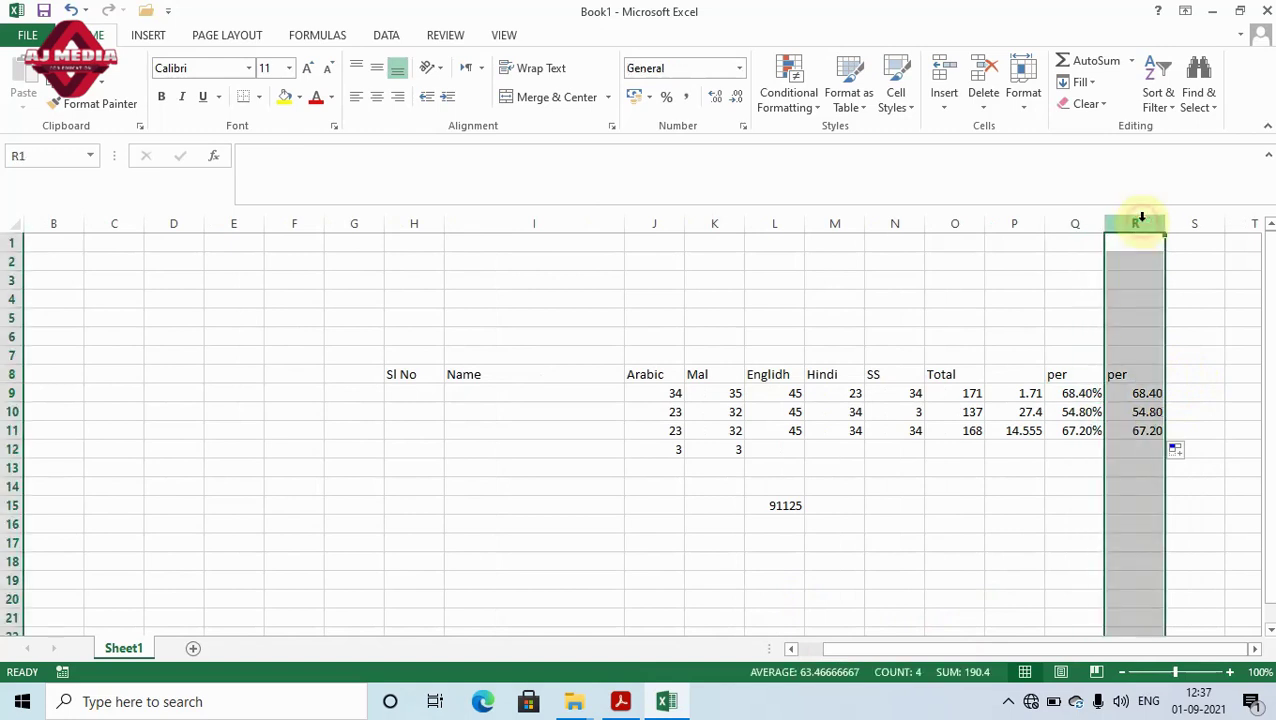
right_click(1140, 219)
left_click(1081, 385)
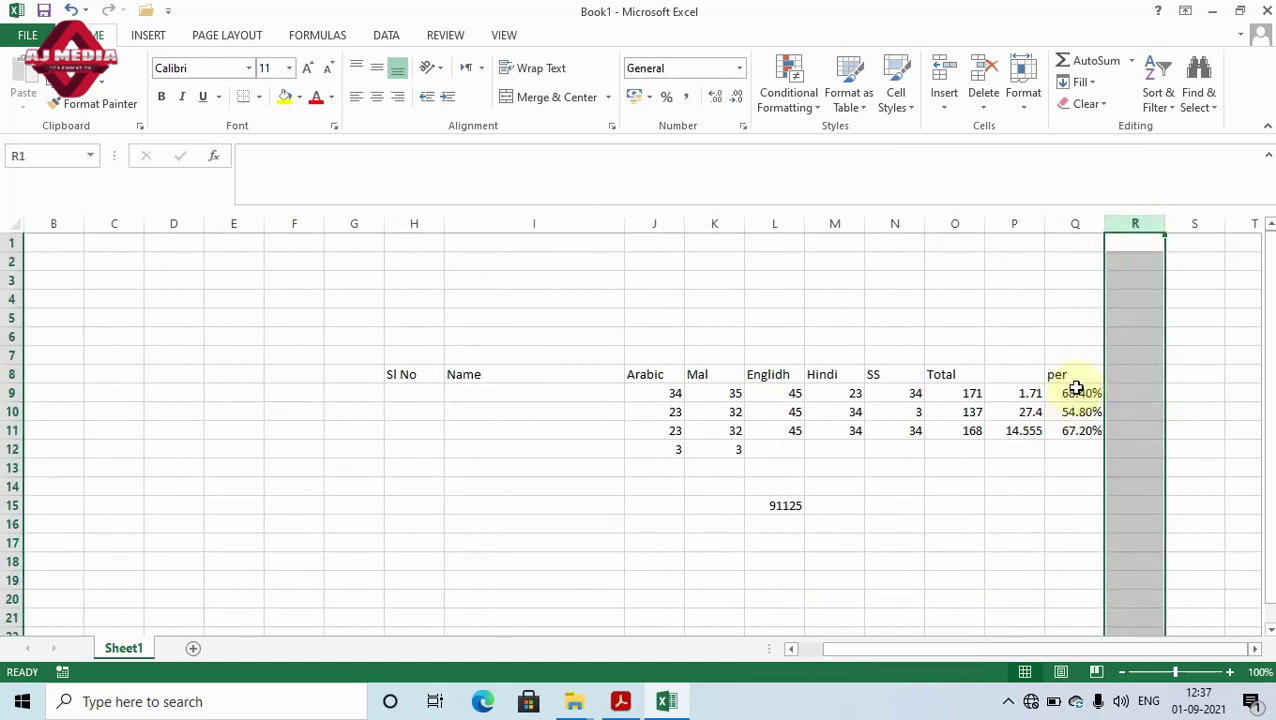
left_click(1133, 389)
Step: Head R8 with 'Grade' and begin an =if( formula in R9
left_click(1138, 373)
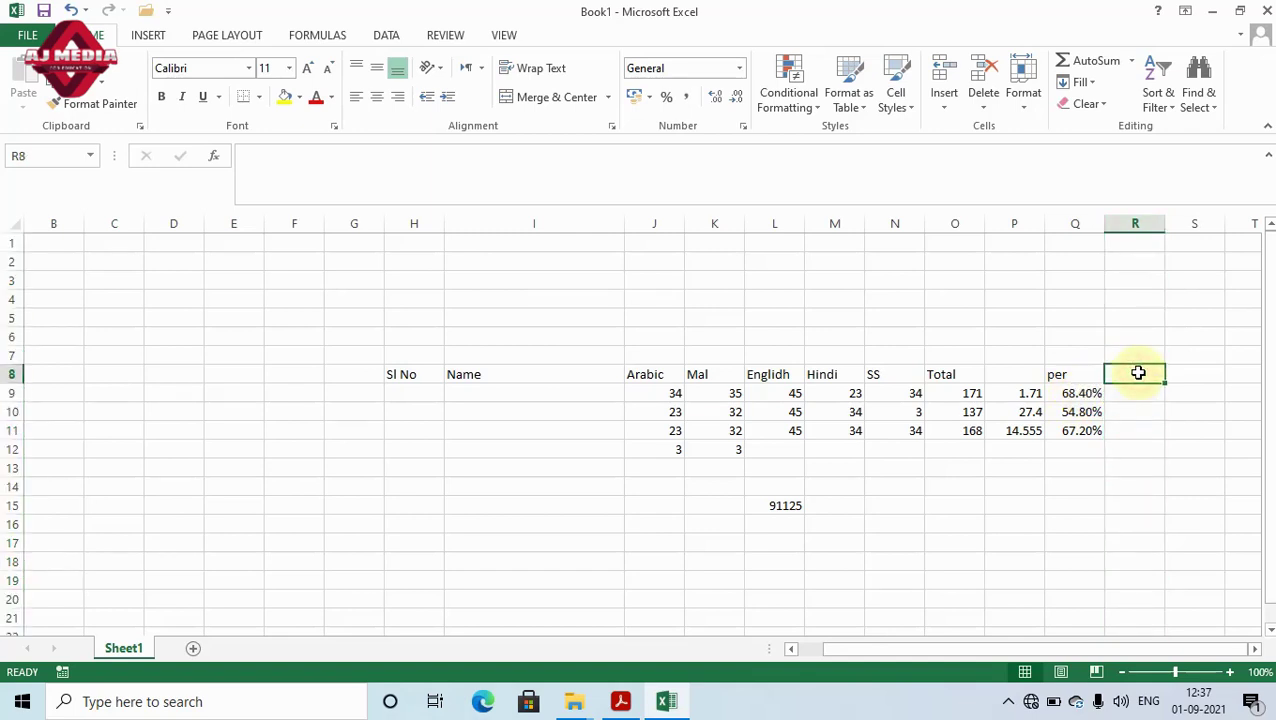
type("G")
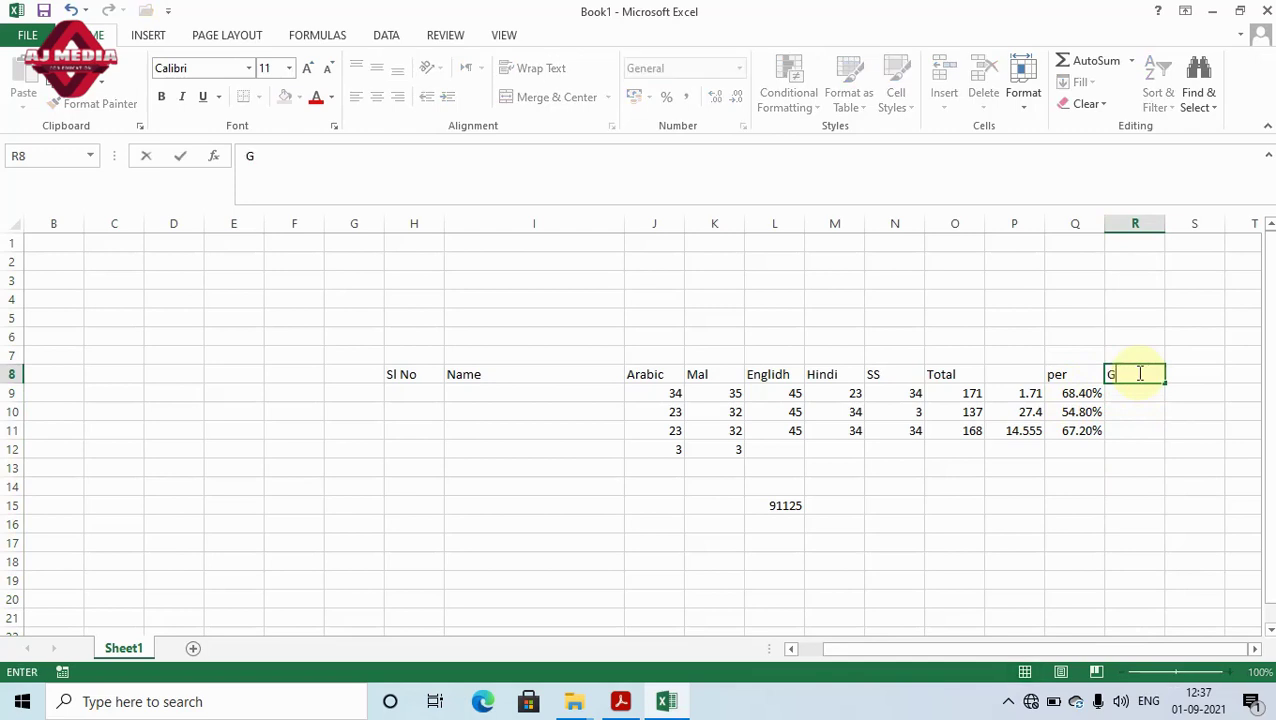
type("rade")
key("Return")
type("=")
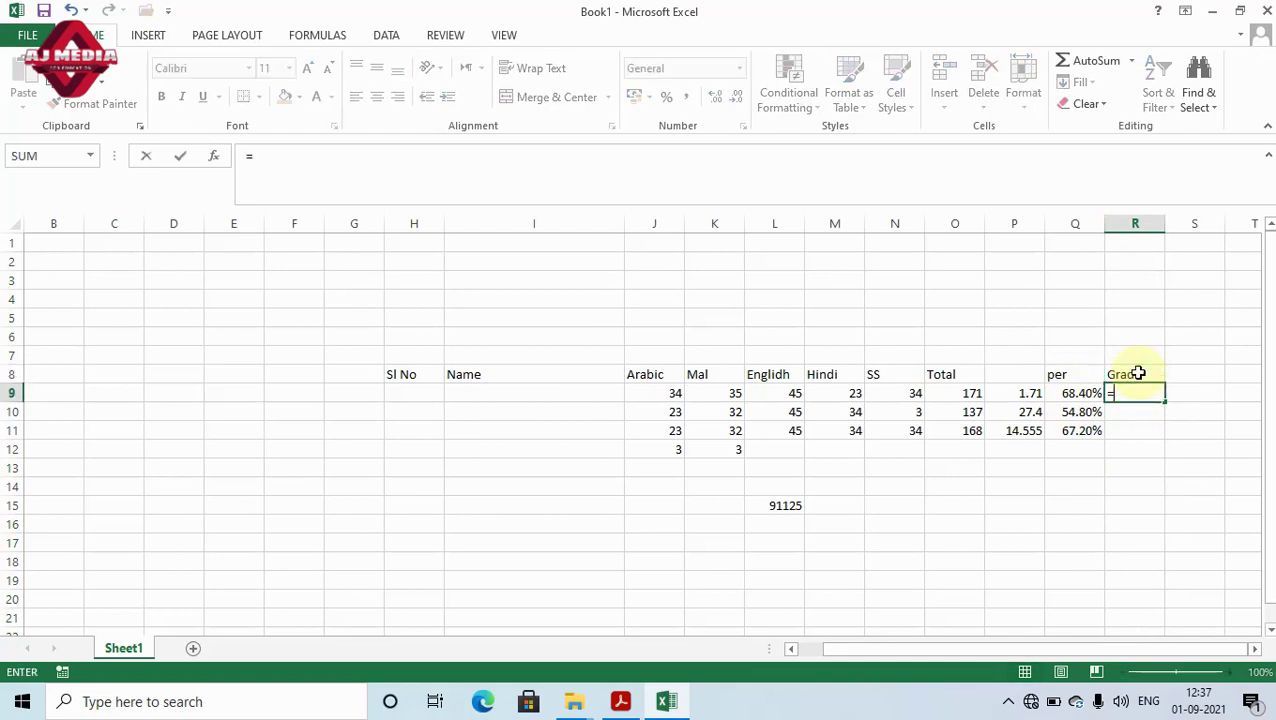
type("if")
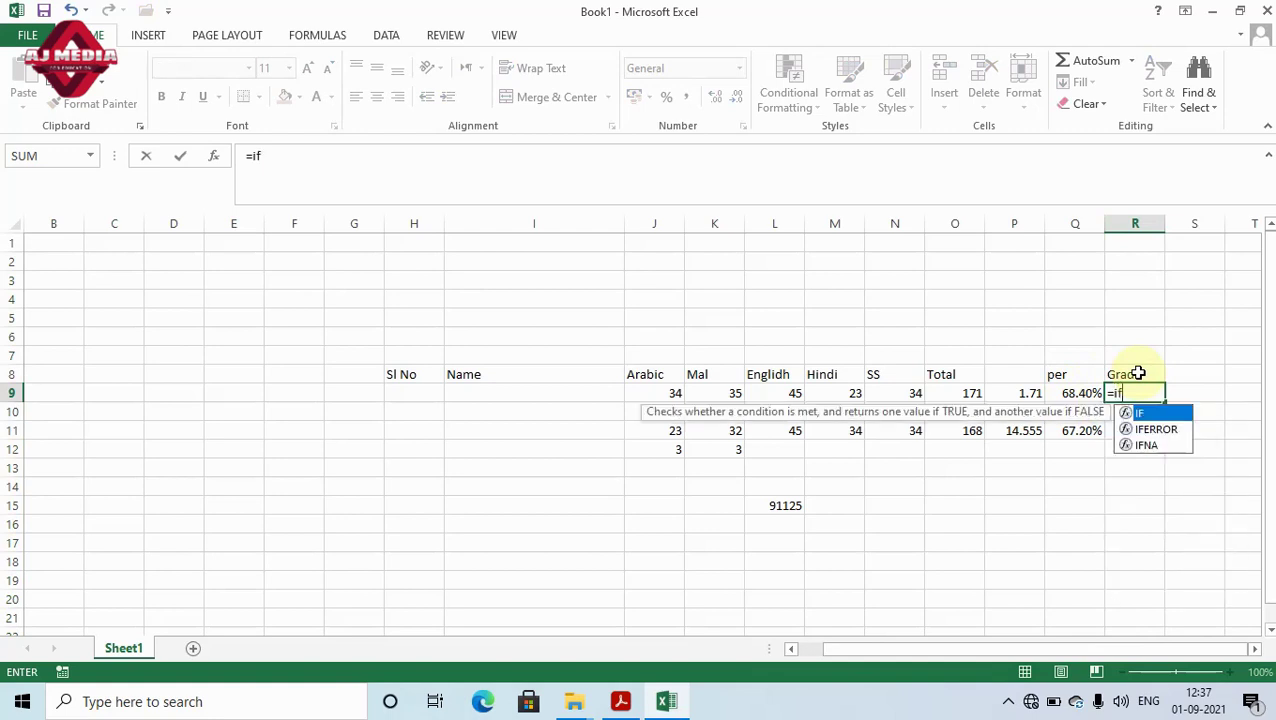
type("(")
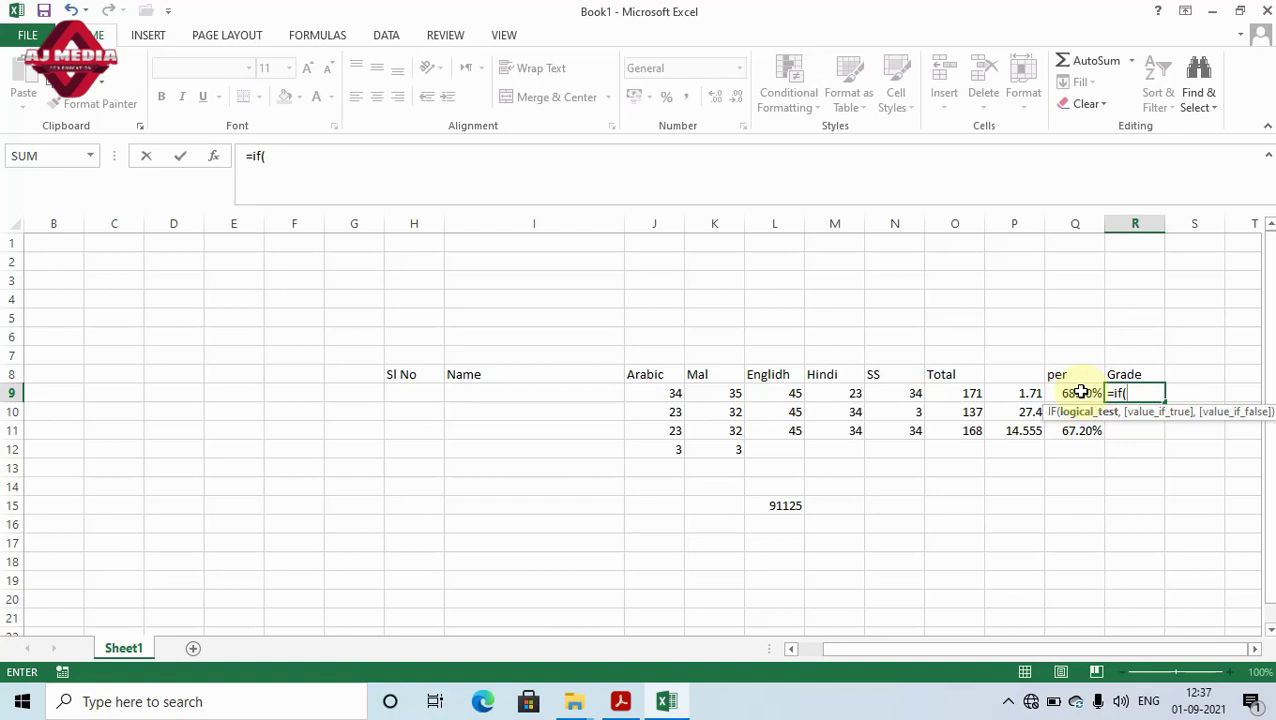
Step: Enter the logical test Q9>=80 in R9's IF formula
left_click(1076, 392)
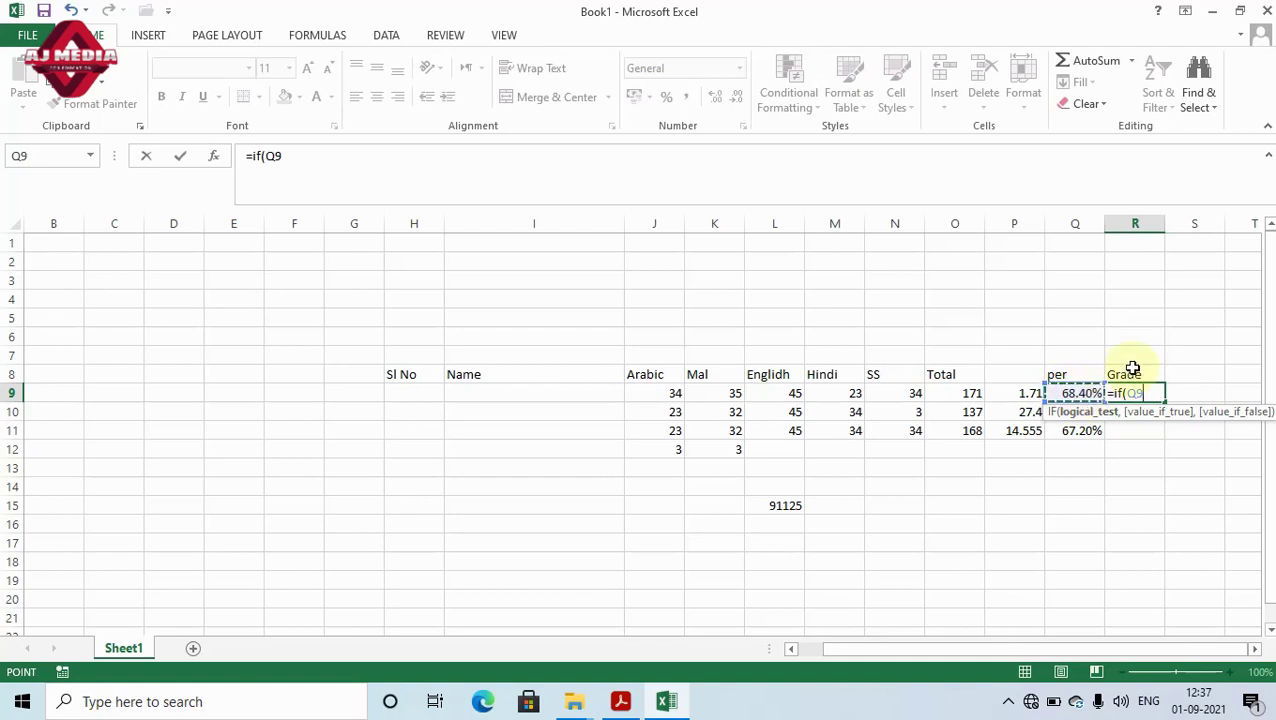
type(">=80")
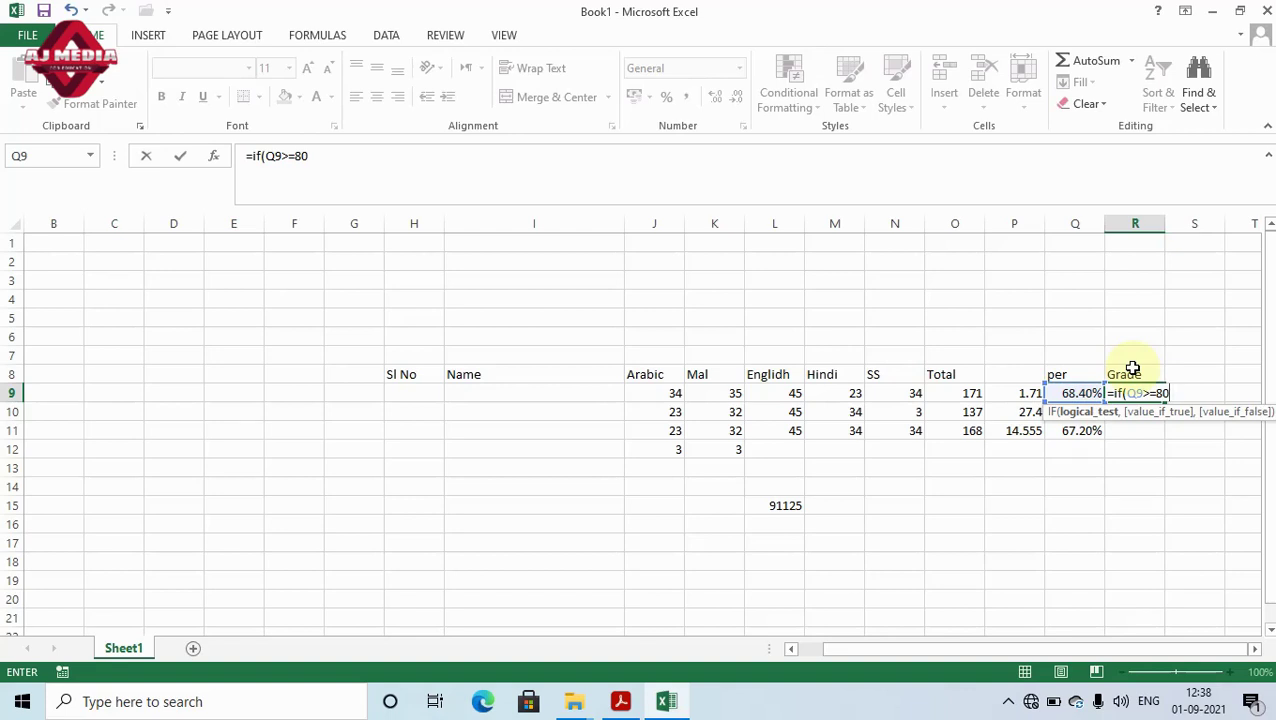
type(",")
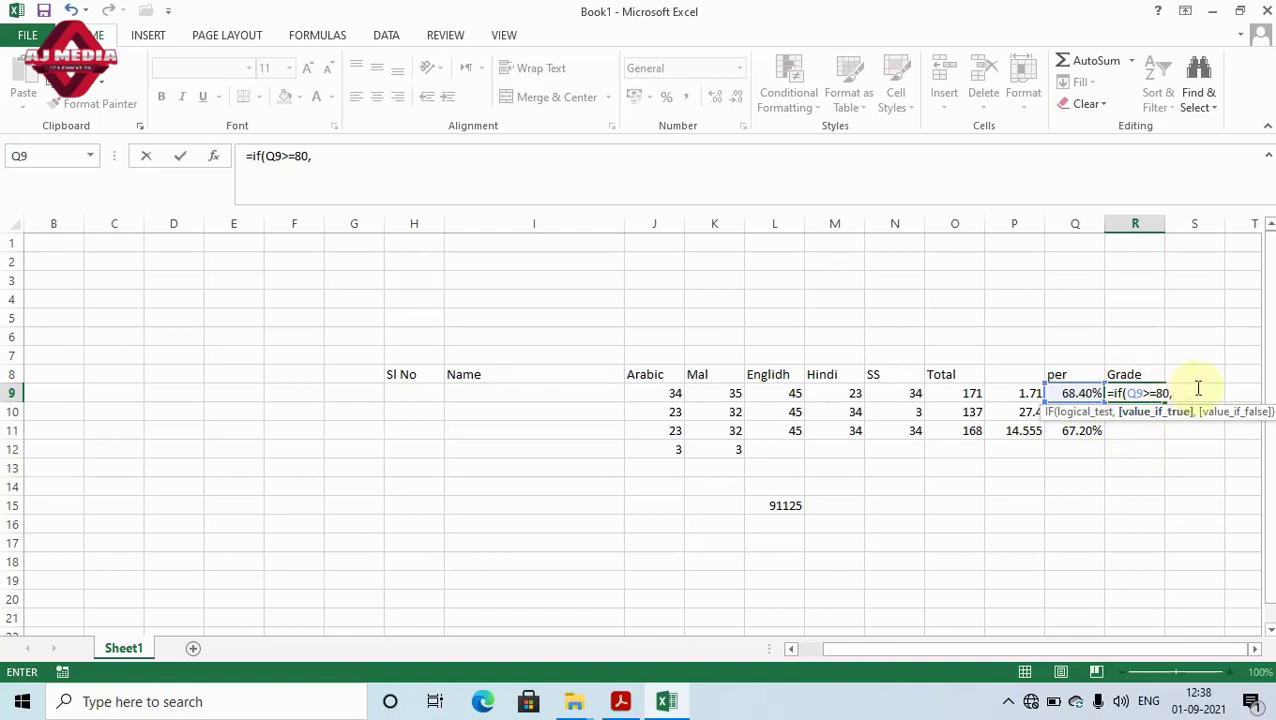
Step: Finish R9 as =IF(Q9>=80,"A","B"), which returns B for 68.40%
type("\"A")
type(",")
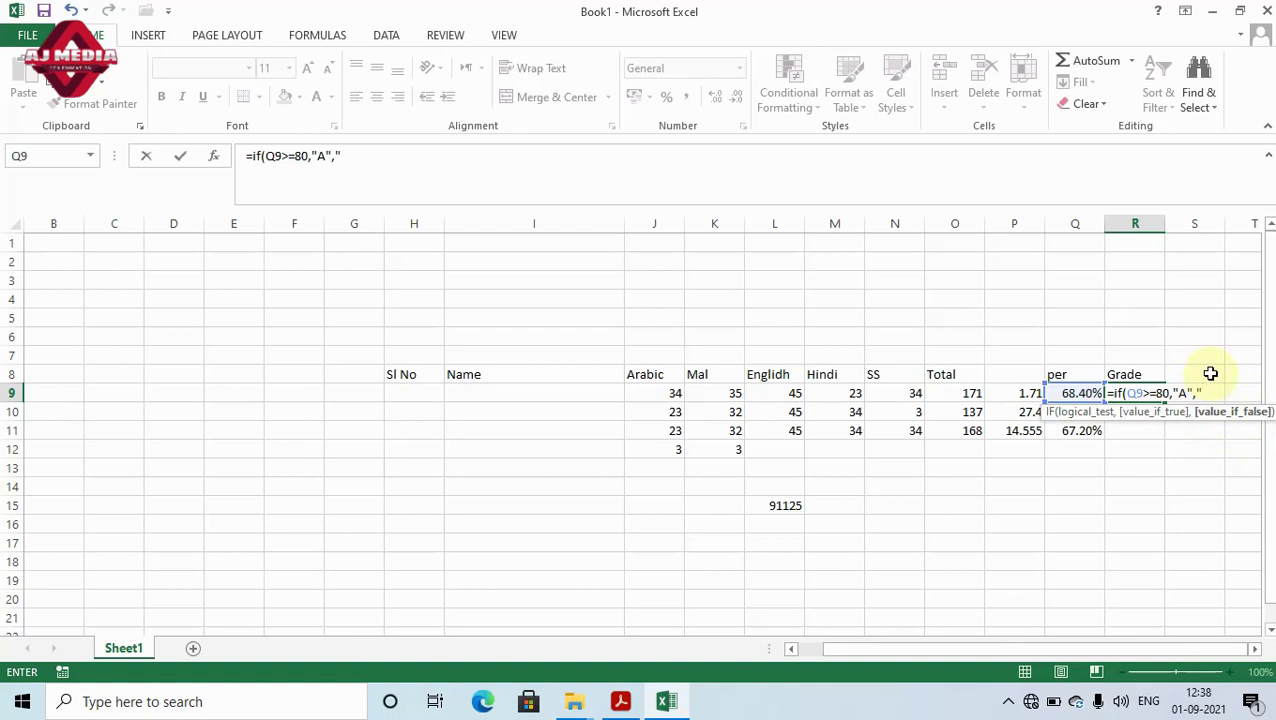
type("B\"")
type(")")
key("Return")
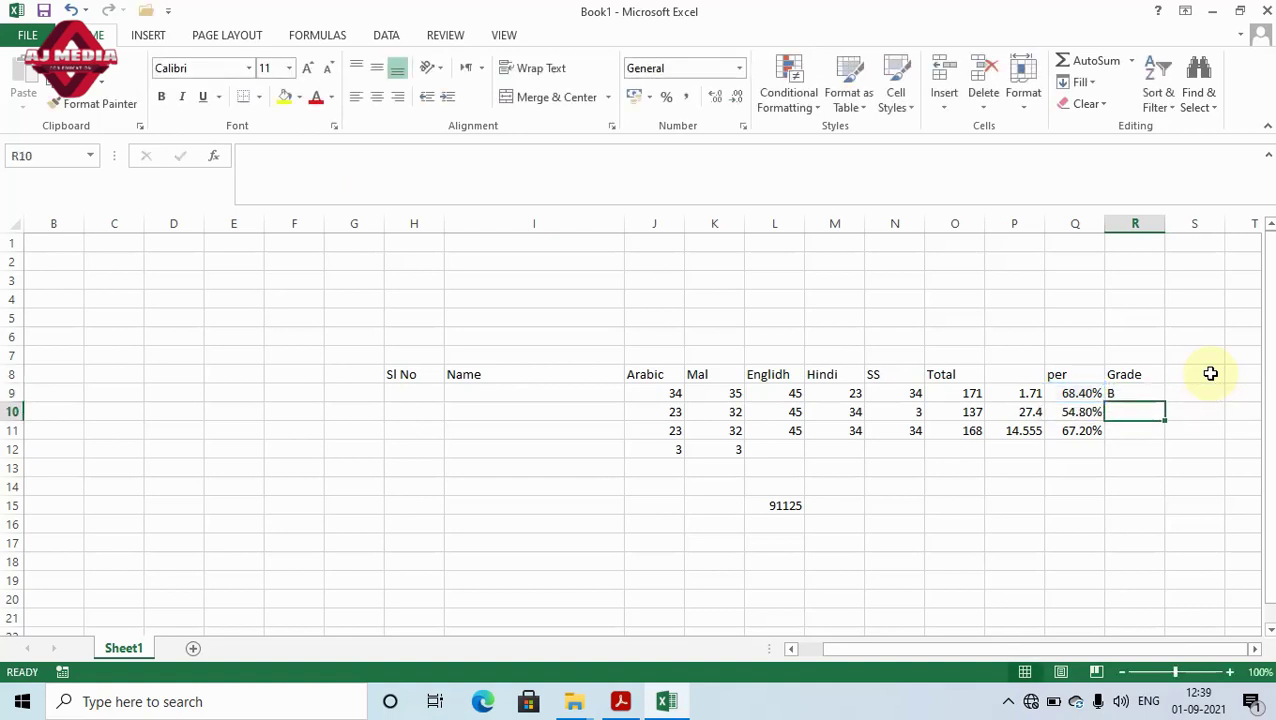
Step: Fill the grade formula from R9 down to R11
left_click(1127, 396)
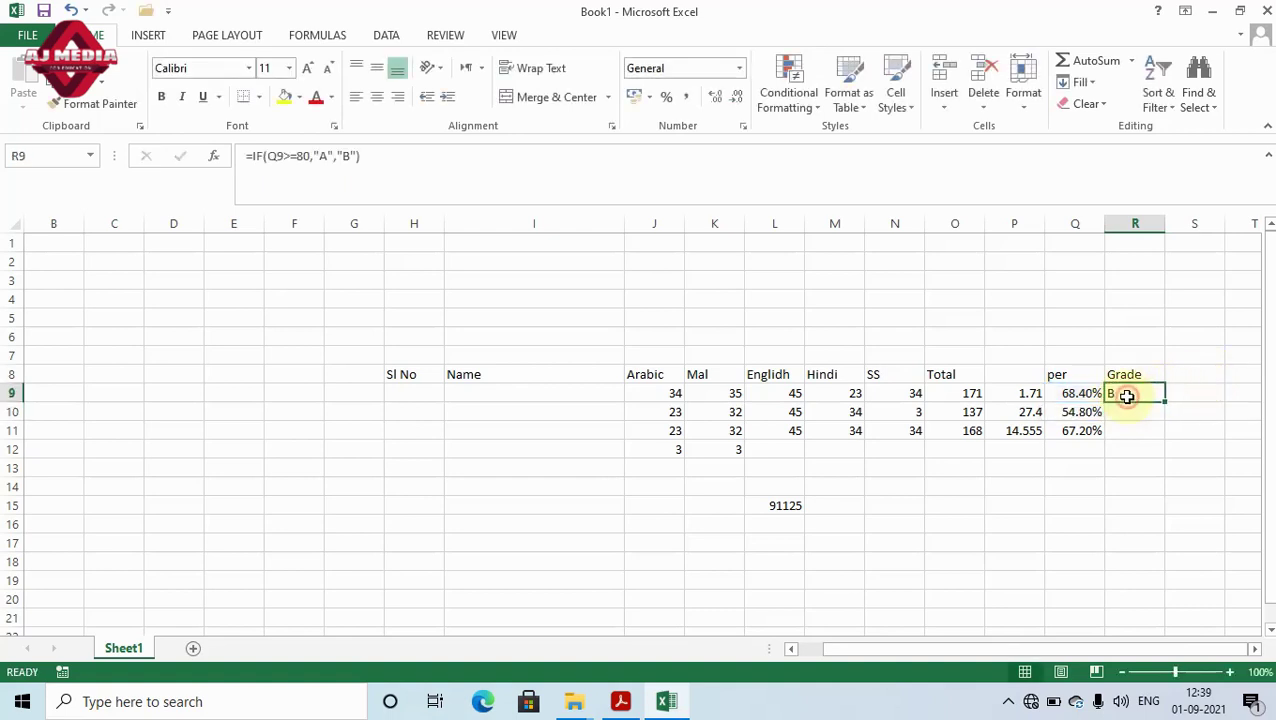
left_click_drag(1162, 401, 1164, 436)
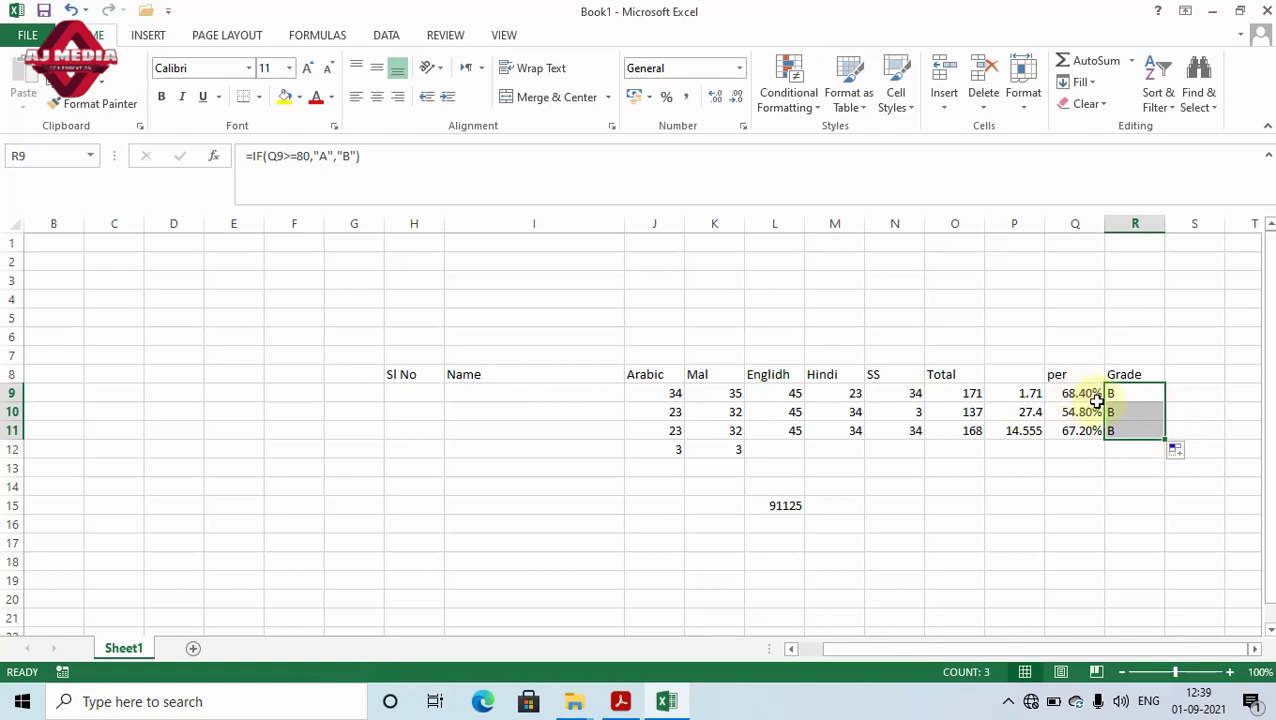
left_click(1134, 394)
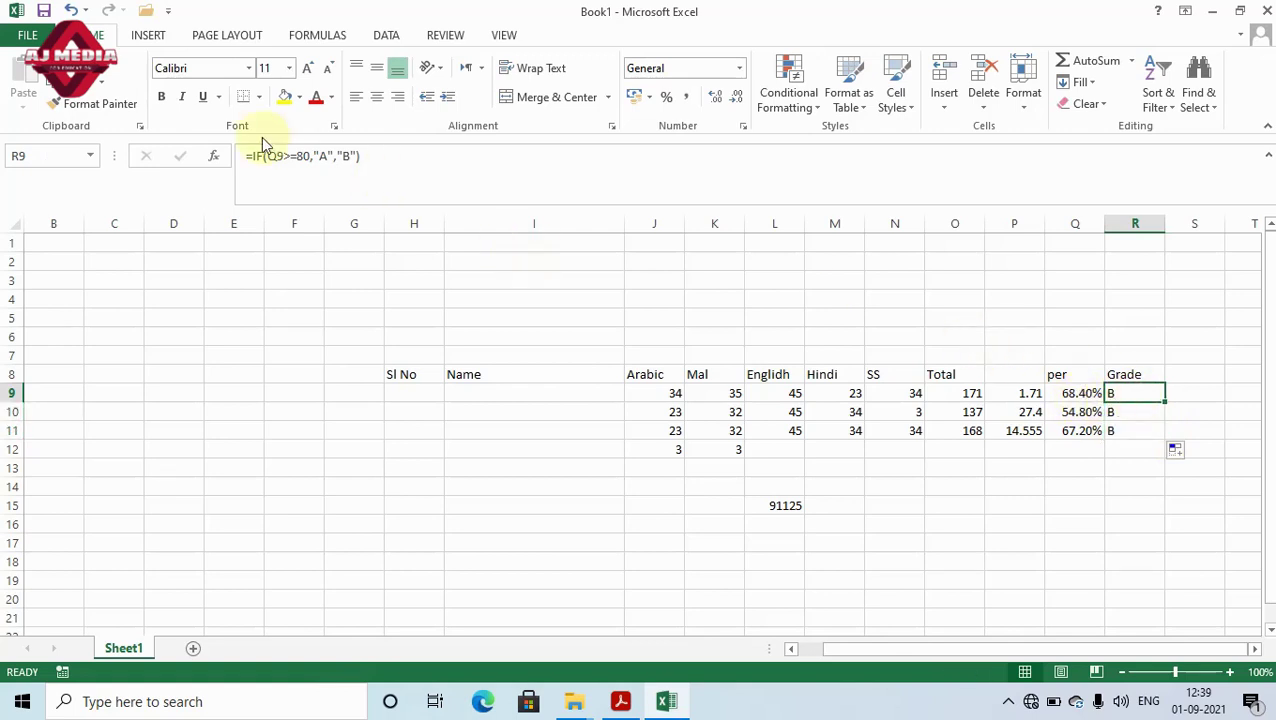
Step: Nest a second test in R9's formula so Q9 at least 70 gives "B", starting a third IF on Q9
left_click(340, 157)
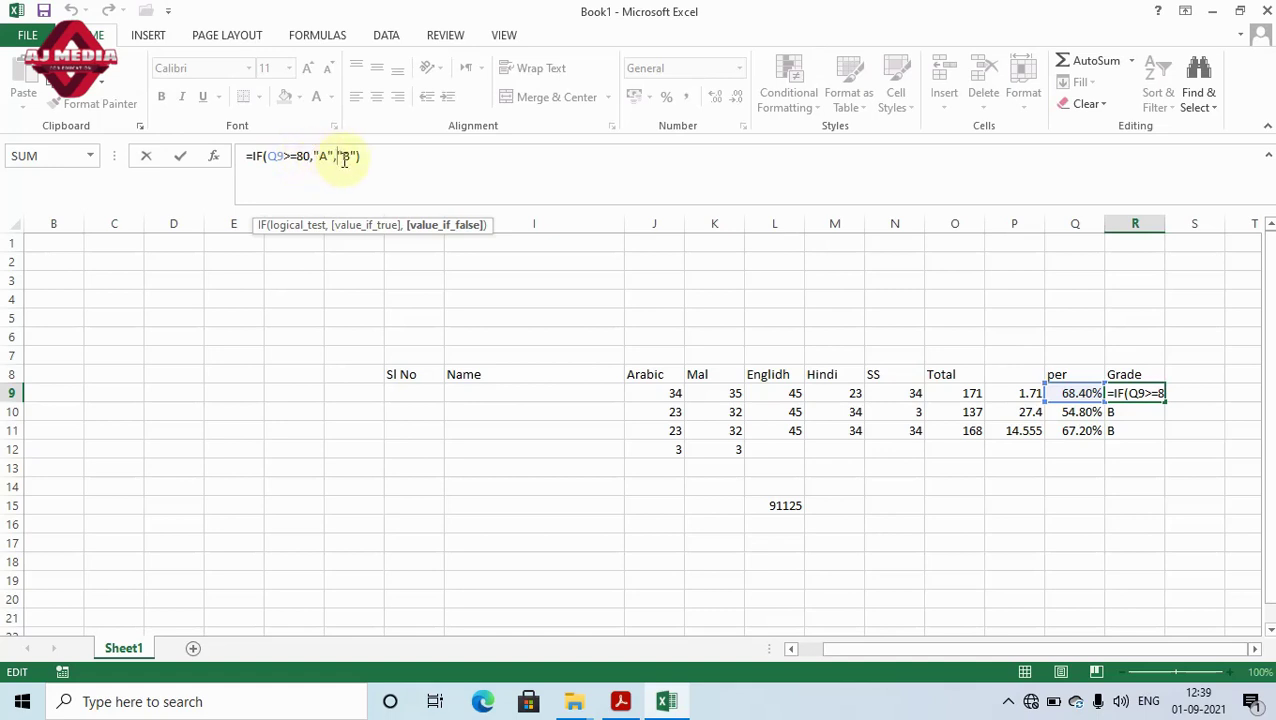
left_click(339, 156)
type("if")
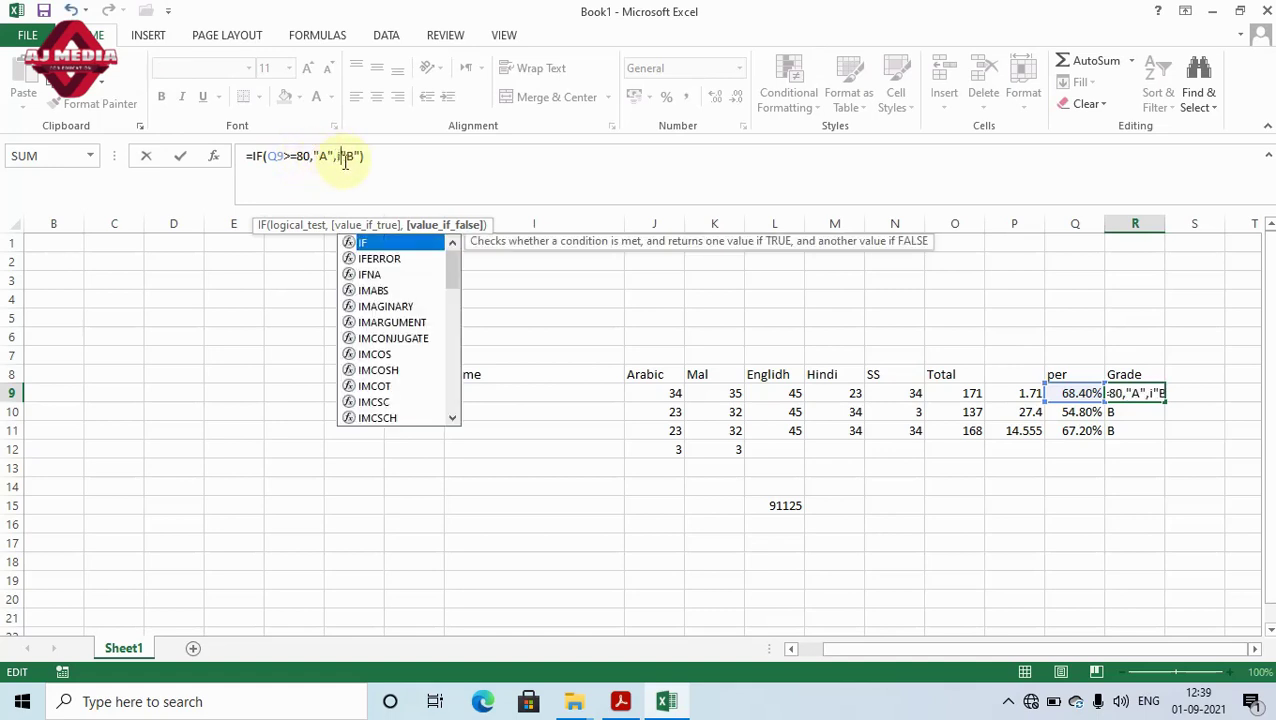
type("(")
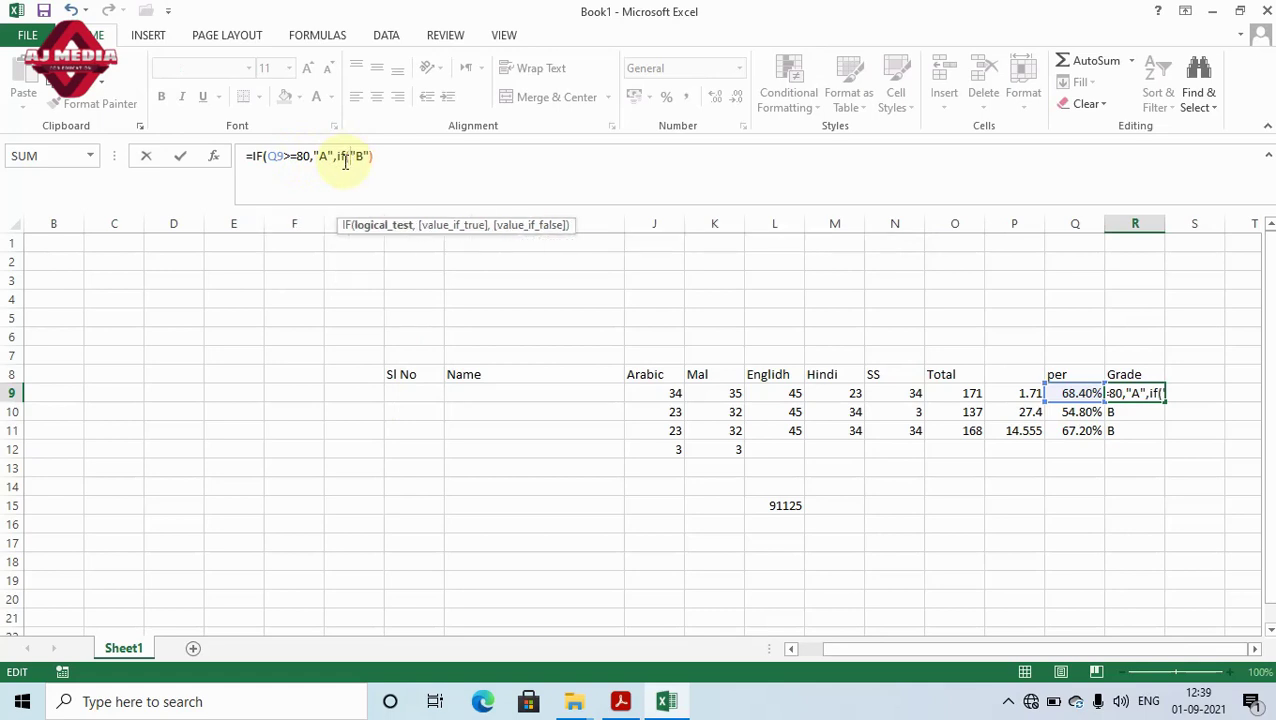
left_click(1083, 395)
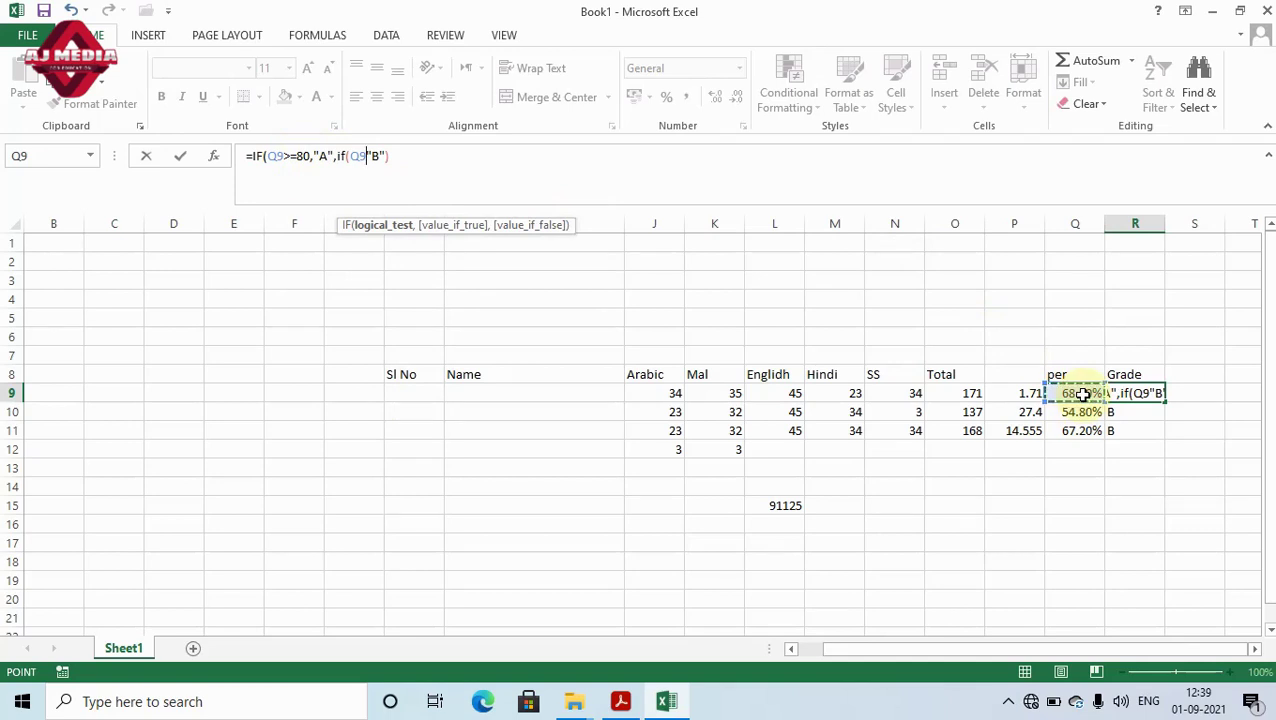
type(">=")
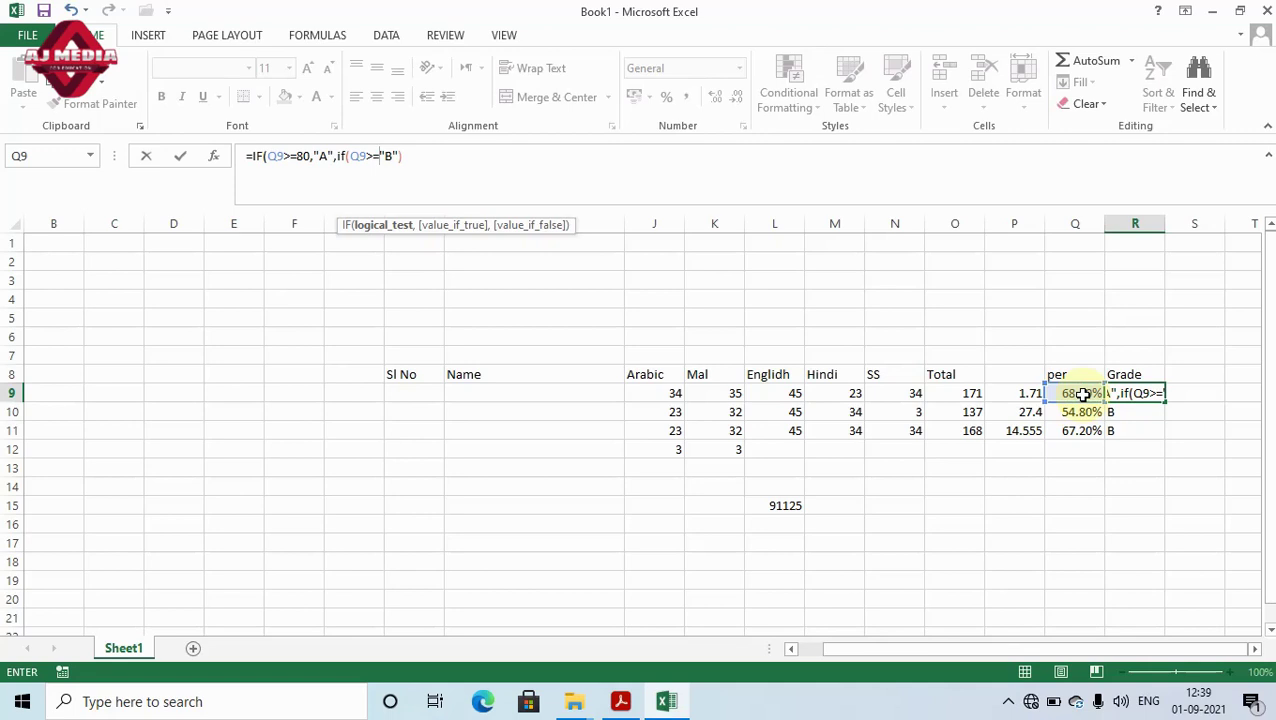
type("70")
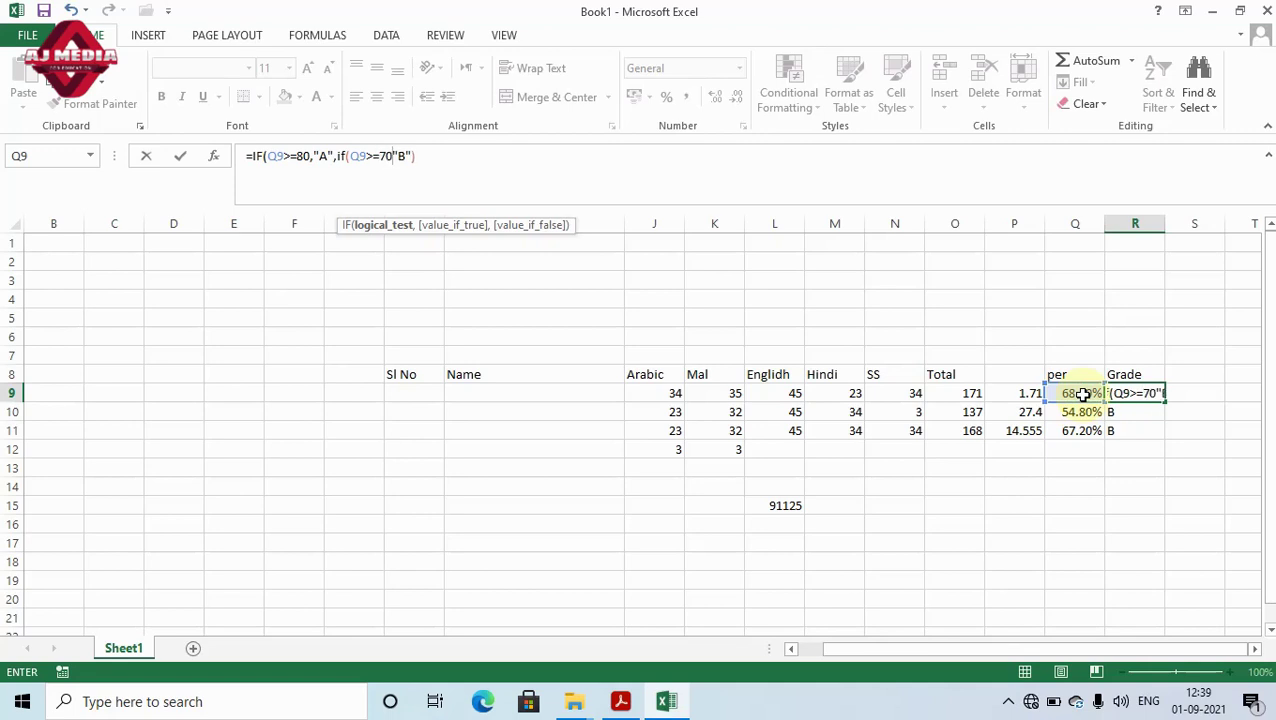
type(",")
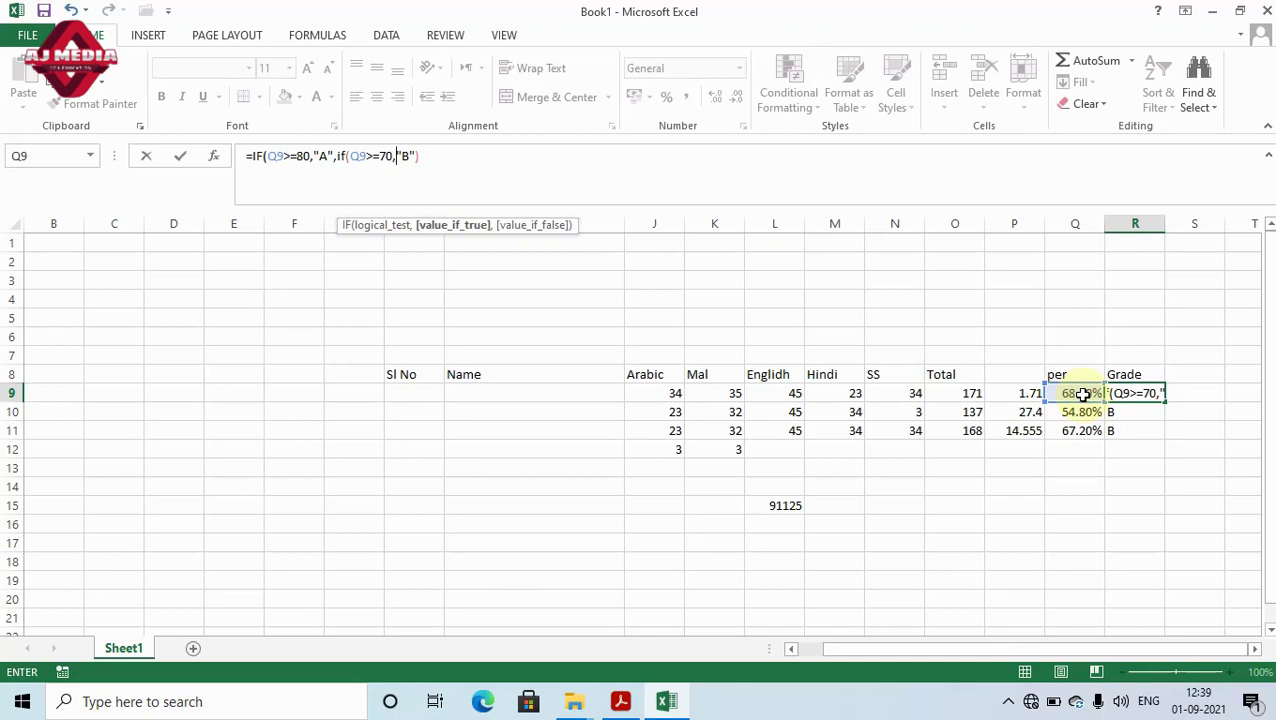
left_click(410, 157)
type("\")")
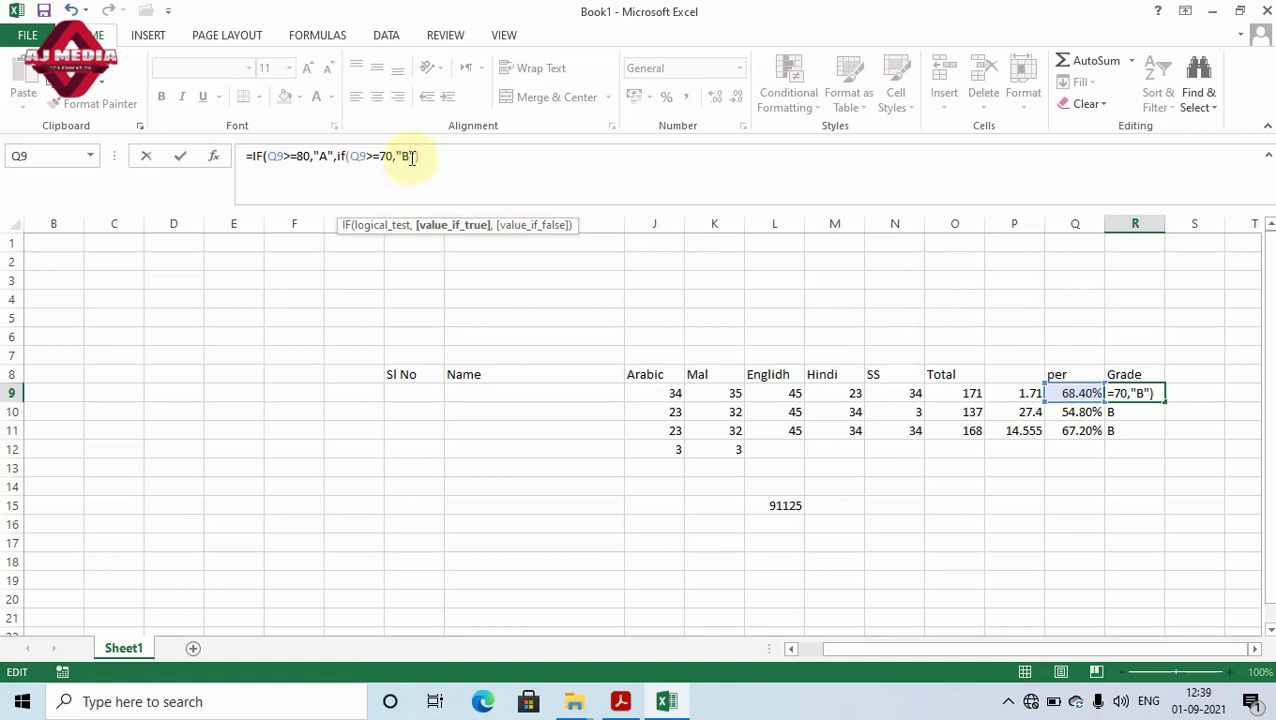
type(",")
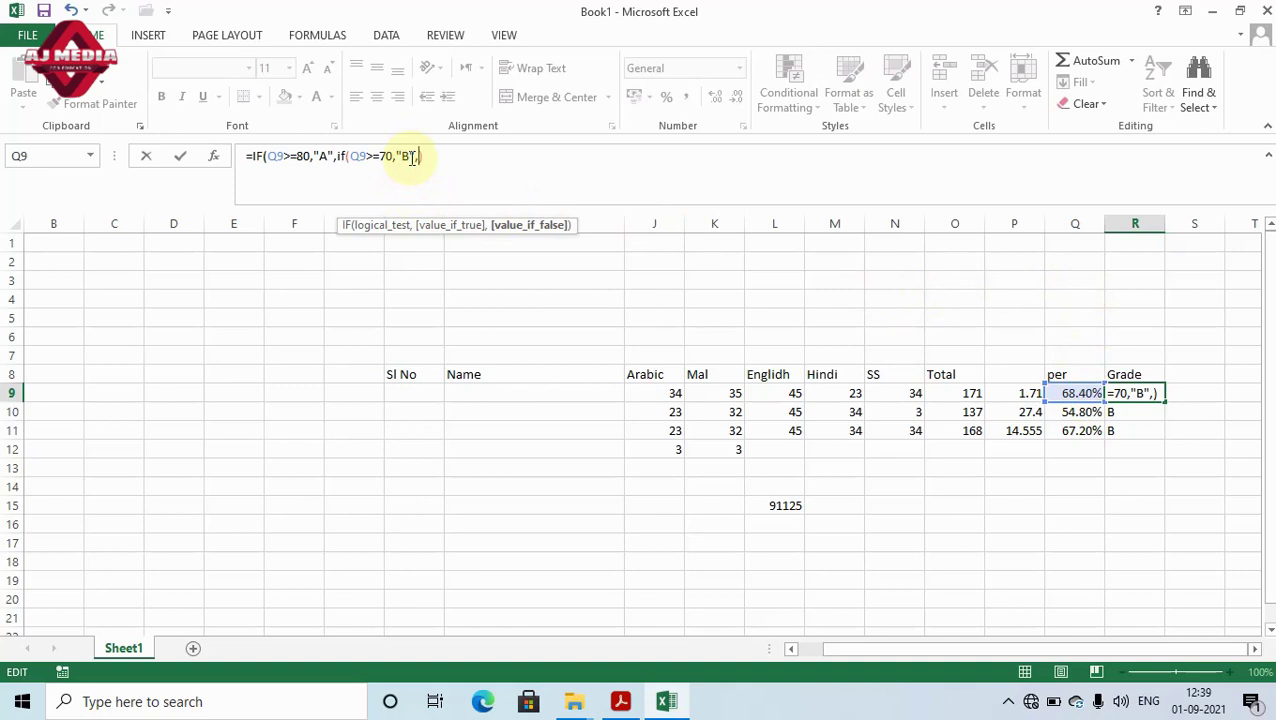
type("if")
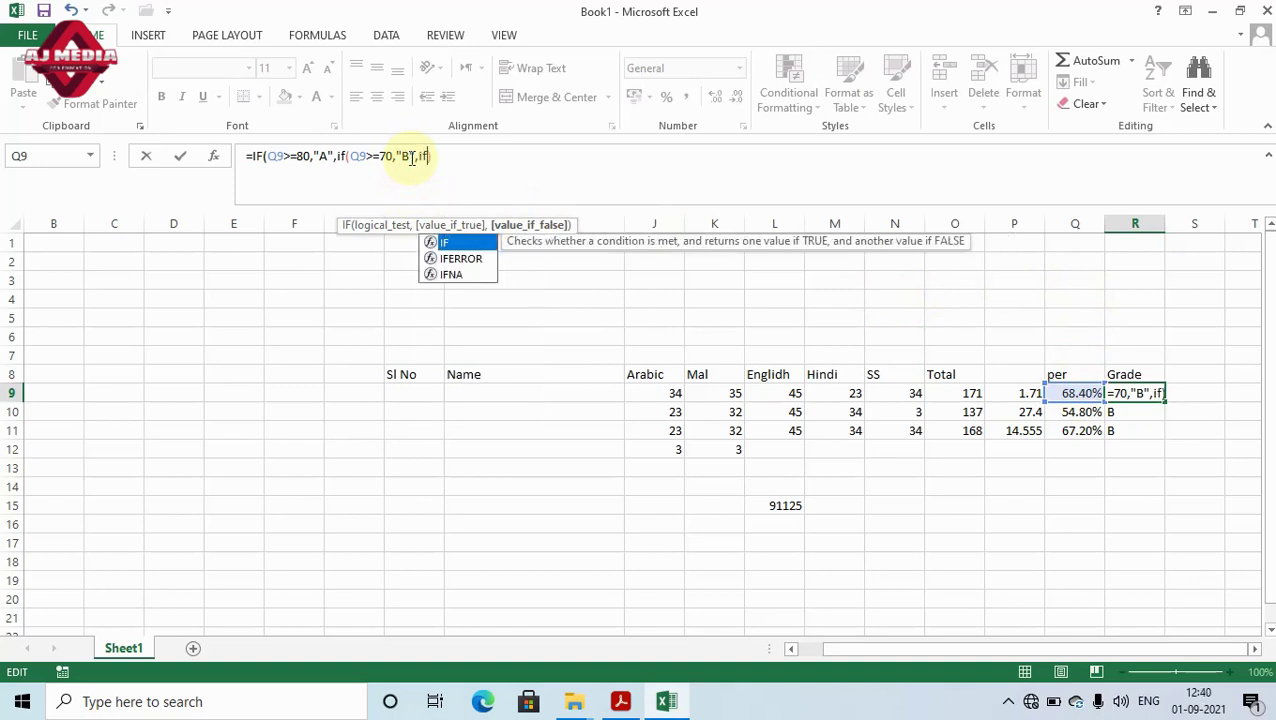
type("(")
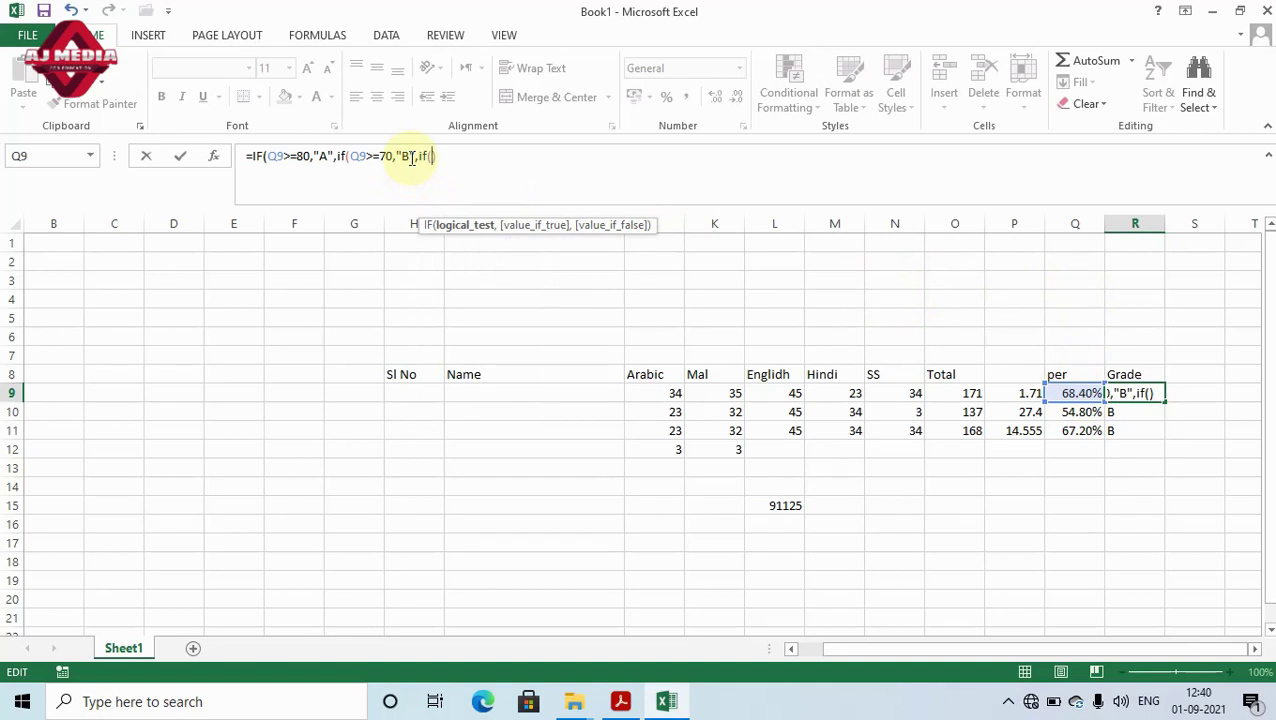
left_click(1069, 390)
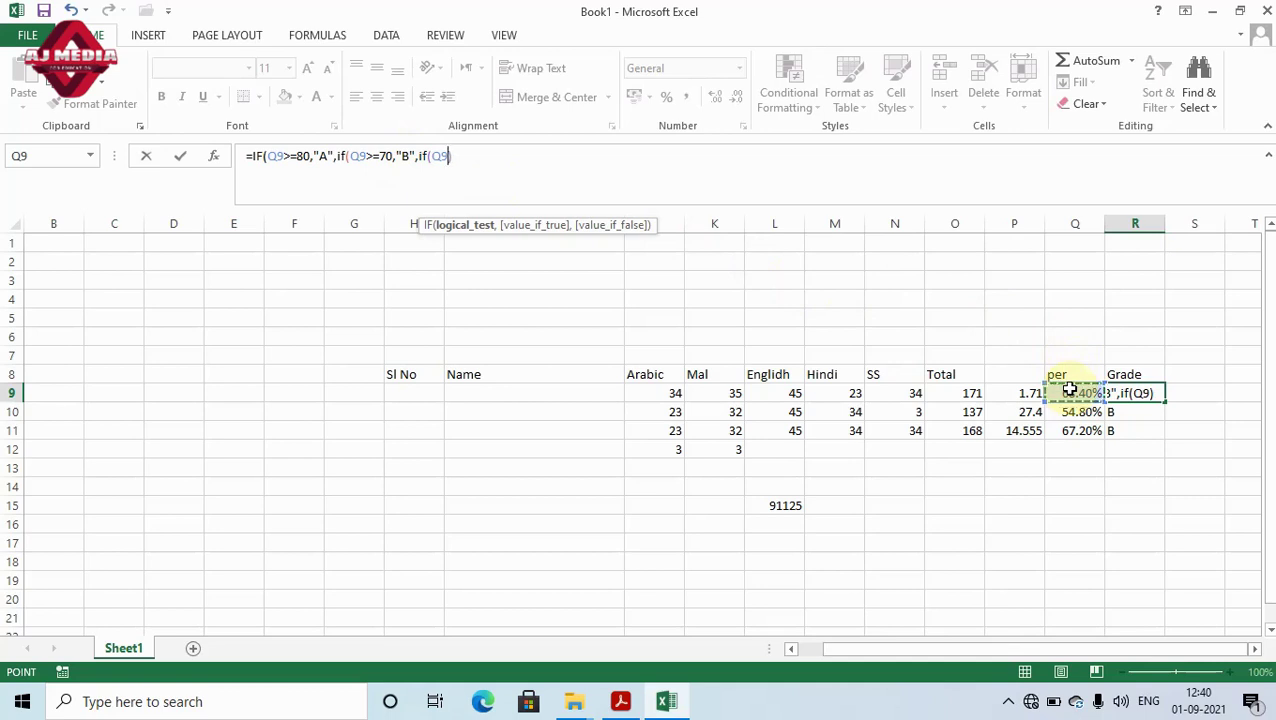
Step: Add nested tests to R9's formula: Q9 at least 60 gives "C", at least 50 gives "D"
type(">=")
type("60")
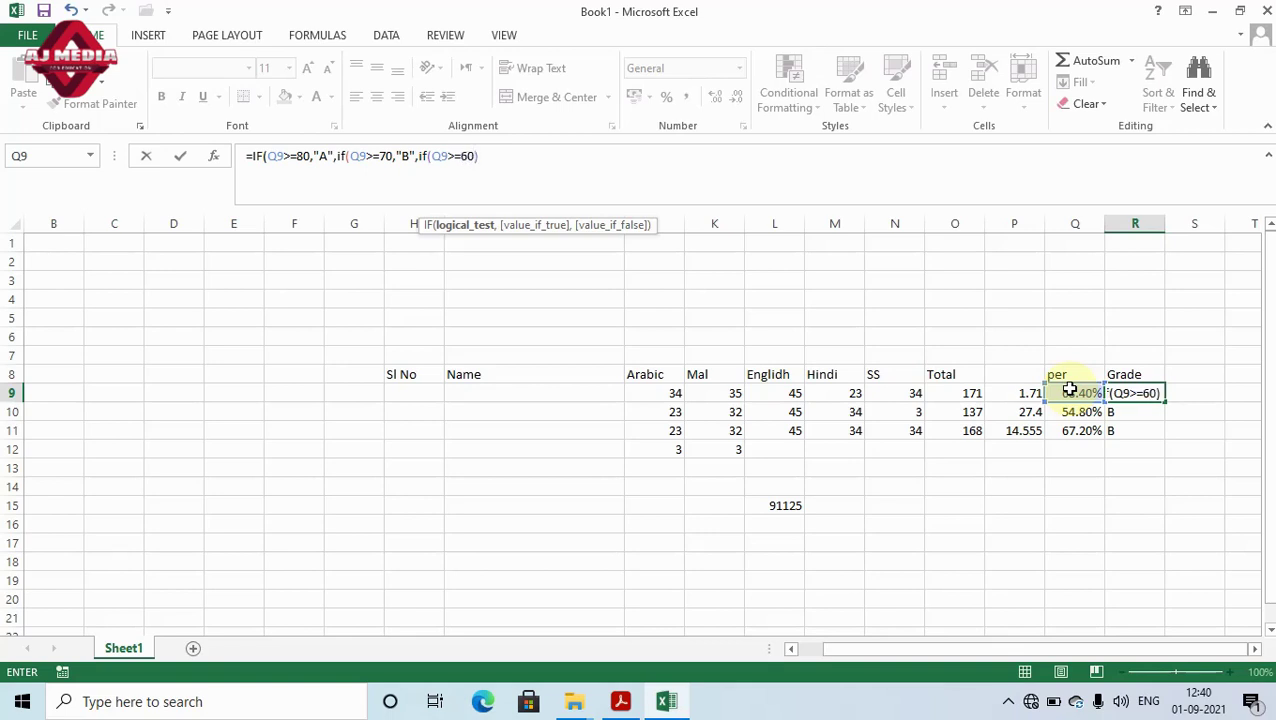
type(",\"")
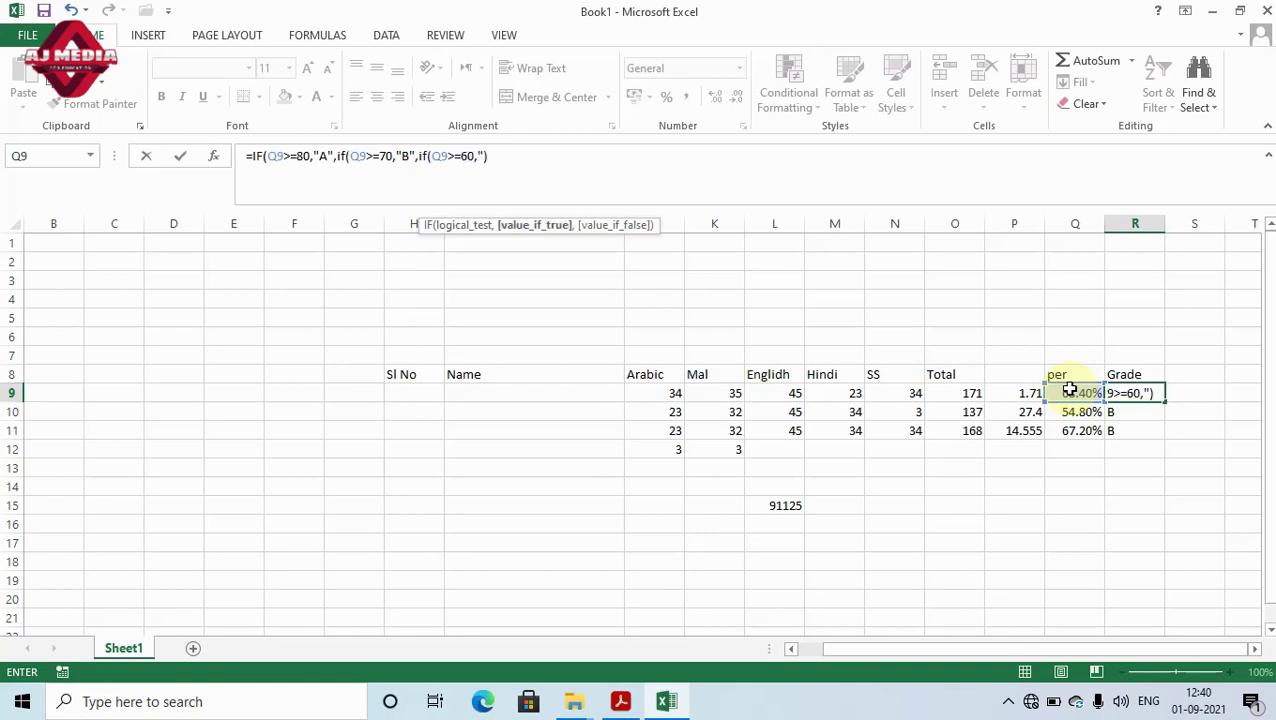
type("C\"")
type(",")
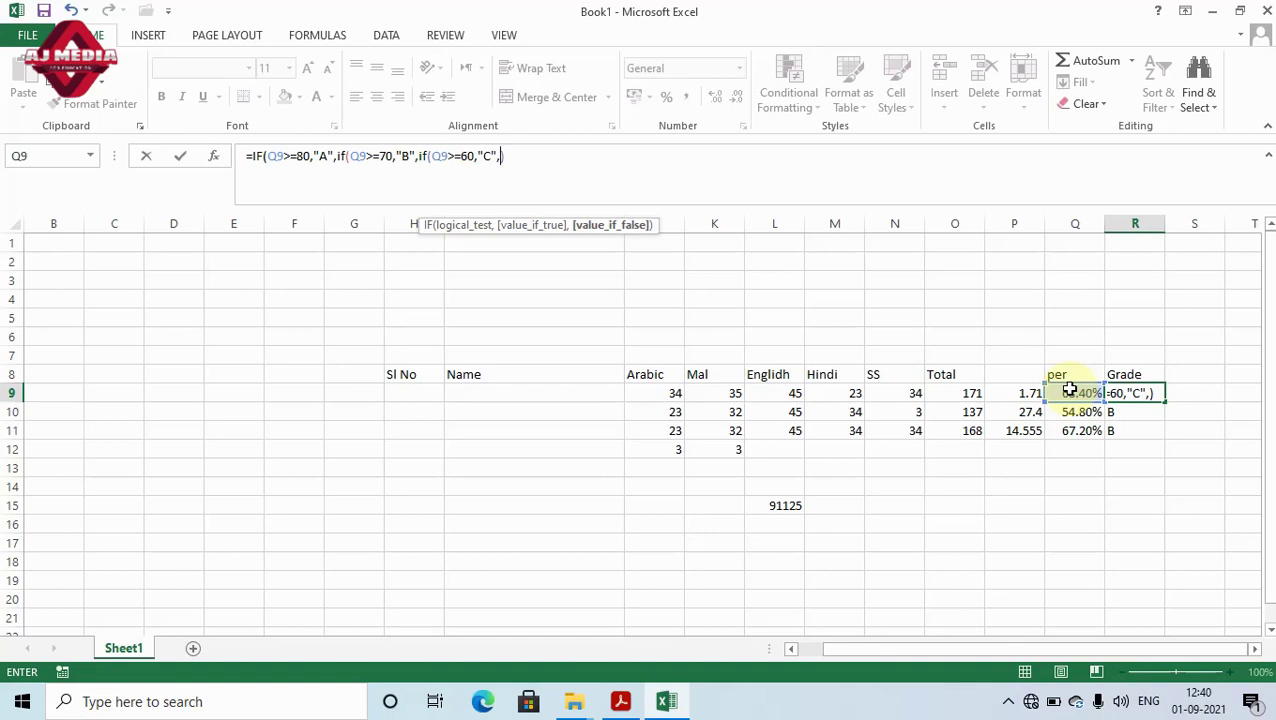
type("if")
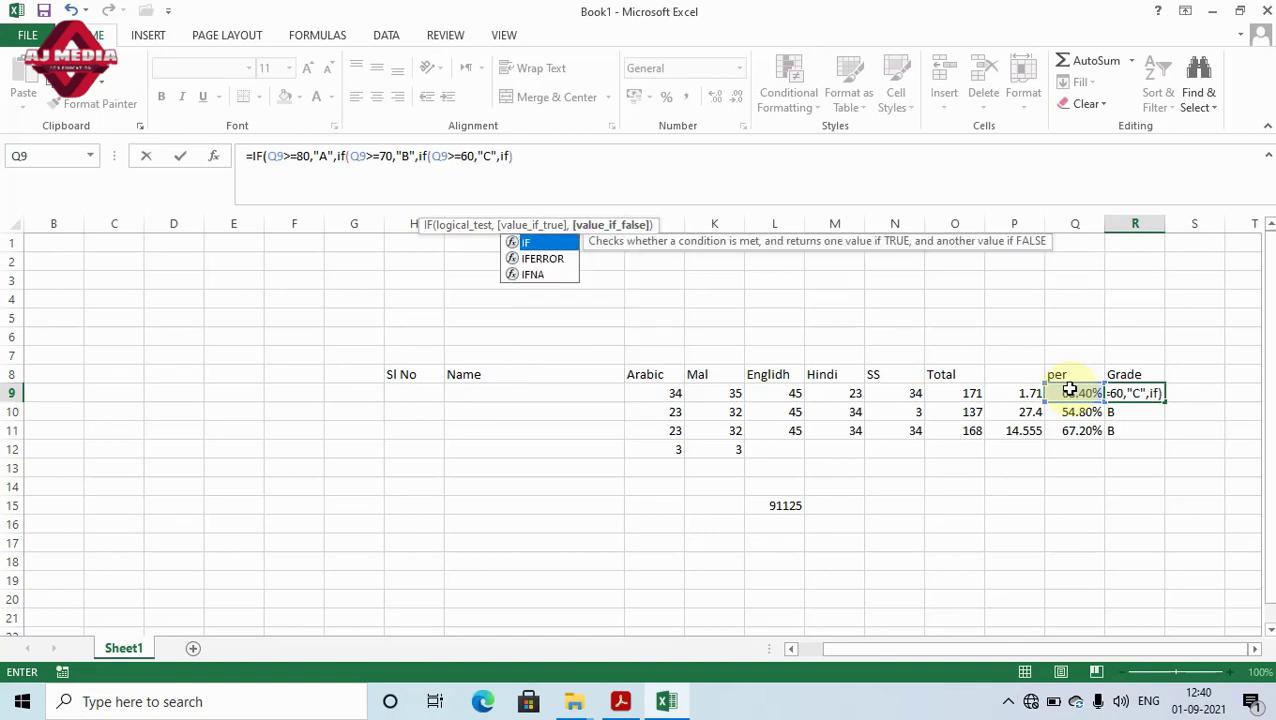
type("(q9)")
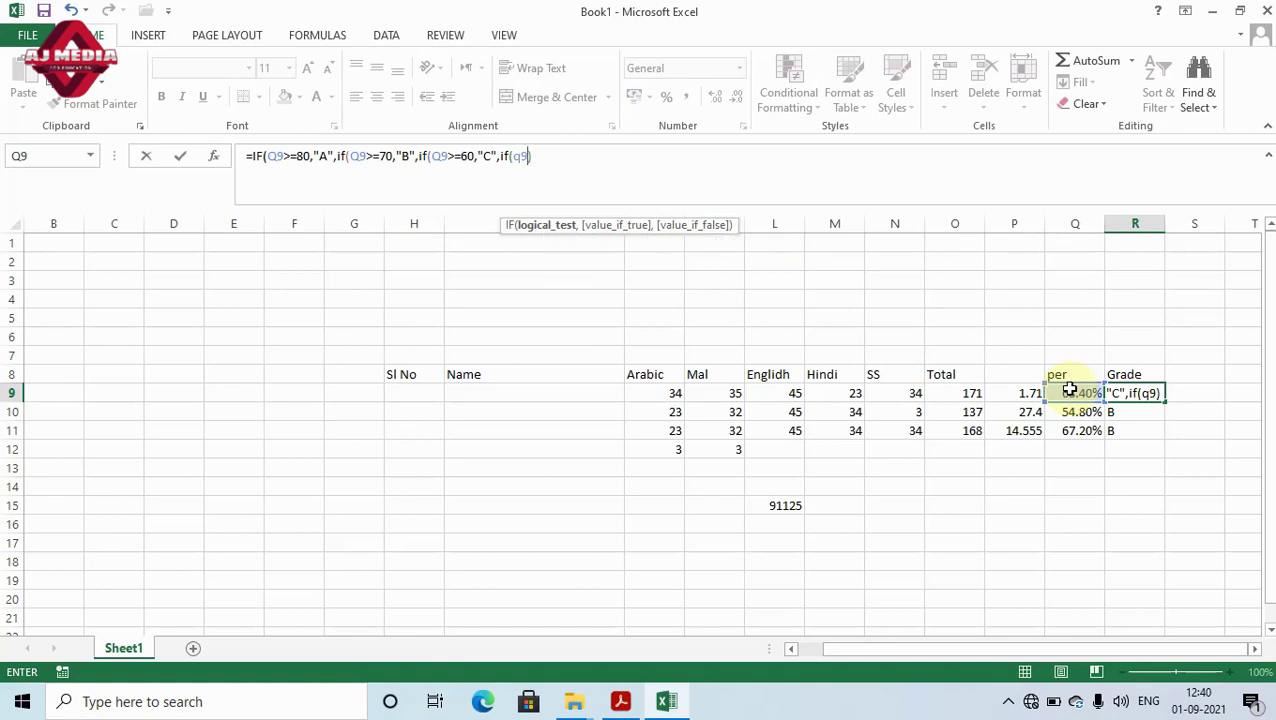
type(">=")
type("50")
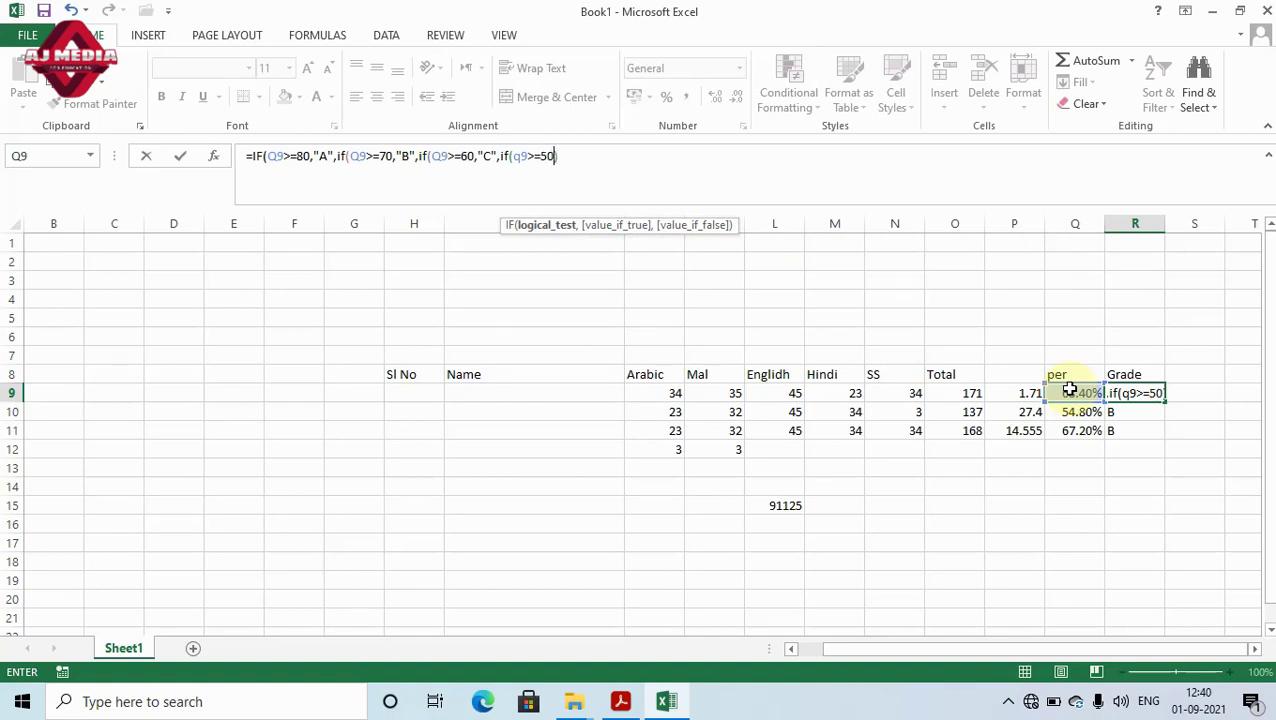
type(",")
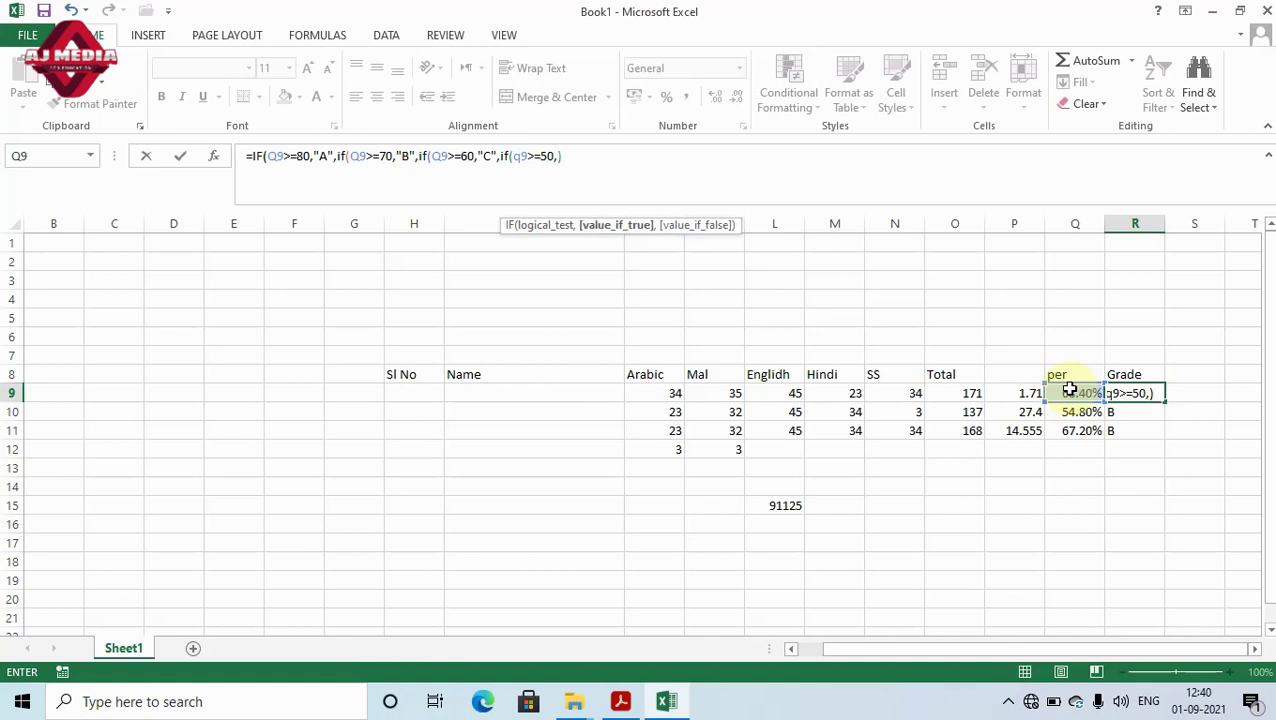
type("\"")
type("D")
type("\")")
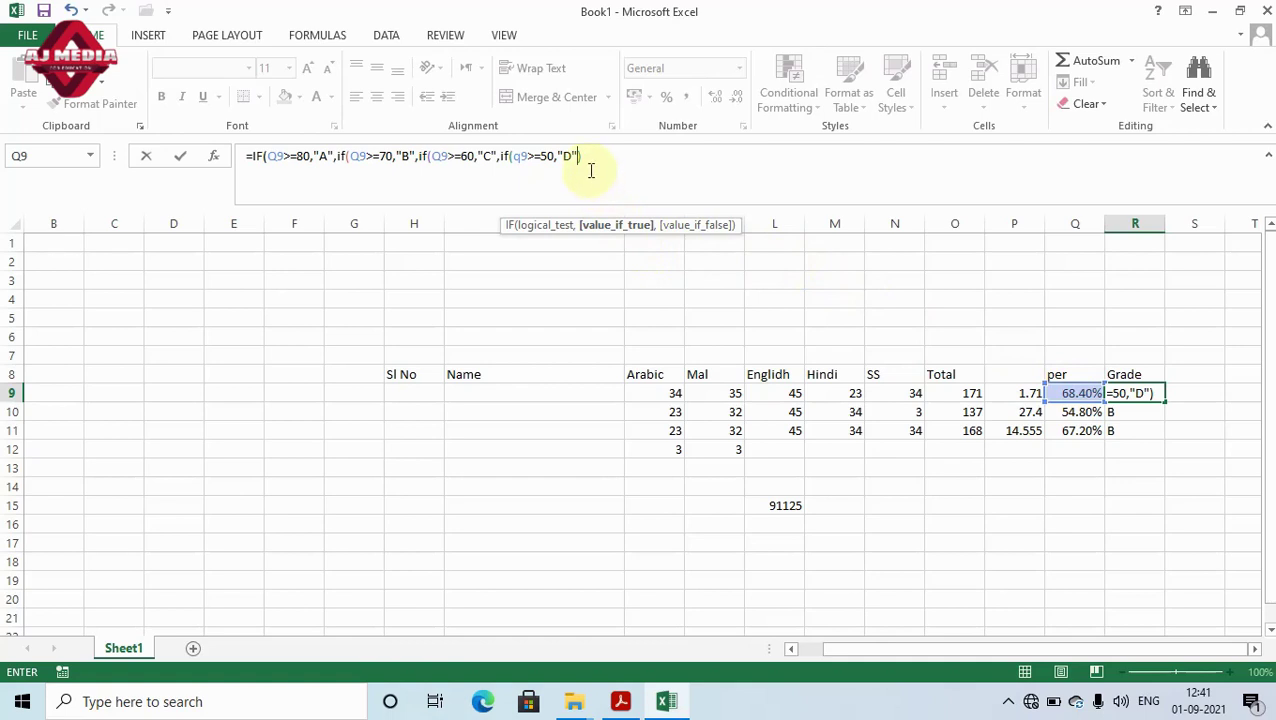
Step: Close the nested IF with "F" as the fallback grade and commit it, returning C for 68.4
type(",")
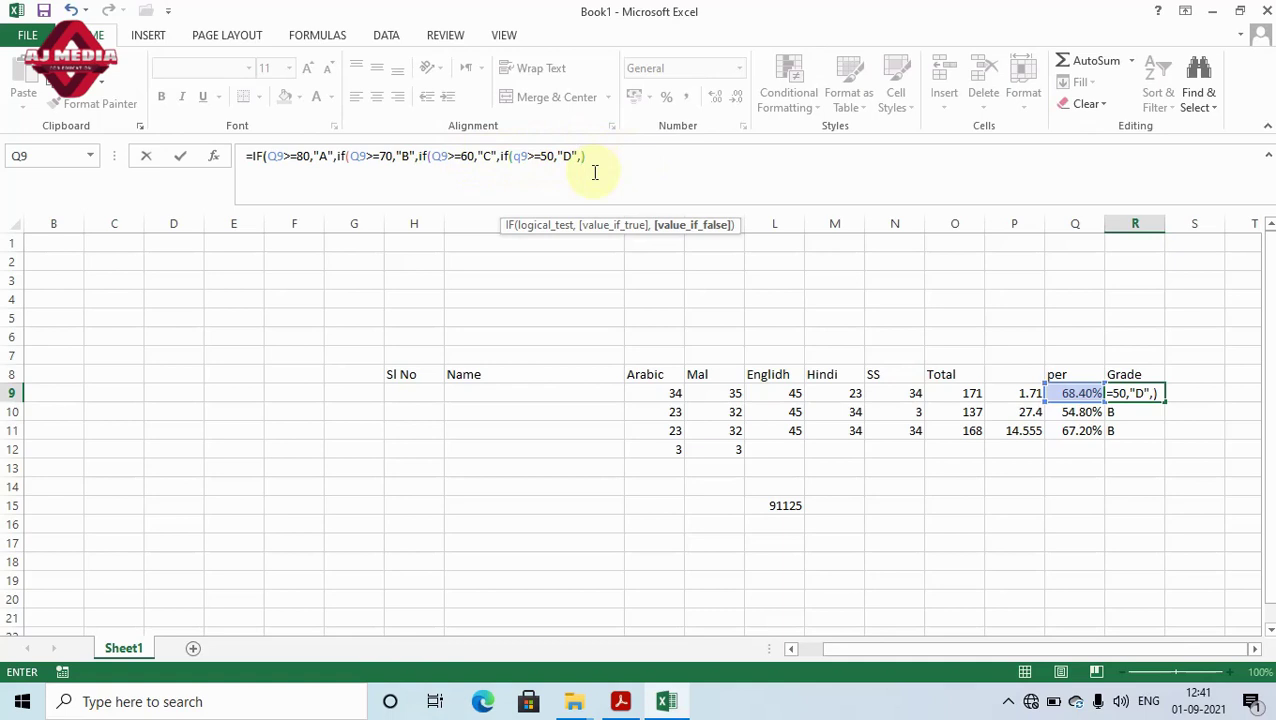
type("\"")
type("F")
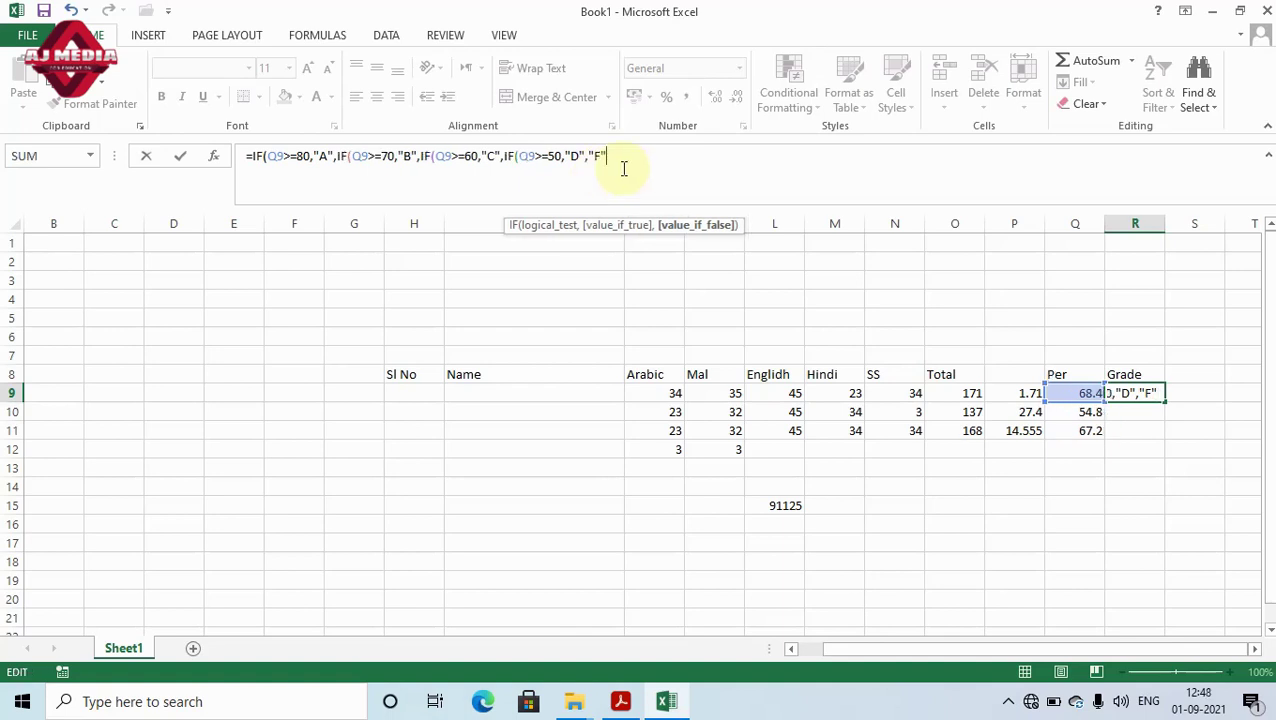
type(")")
type(")")
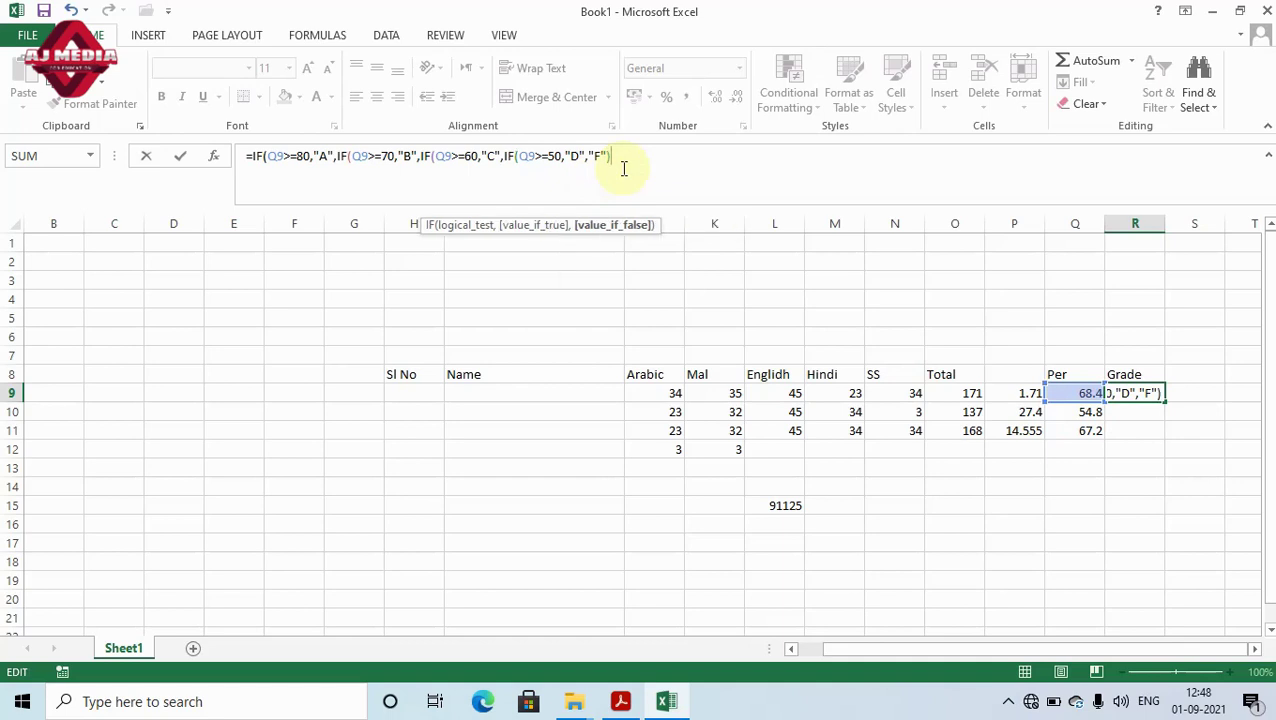
type(")")
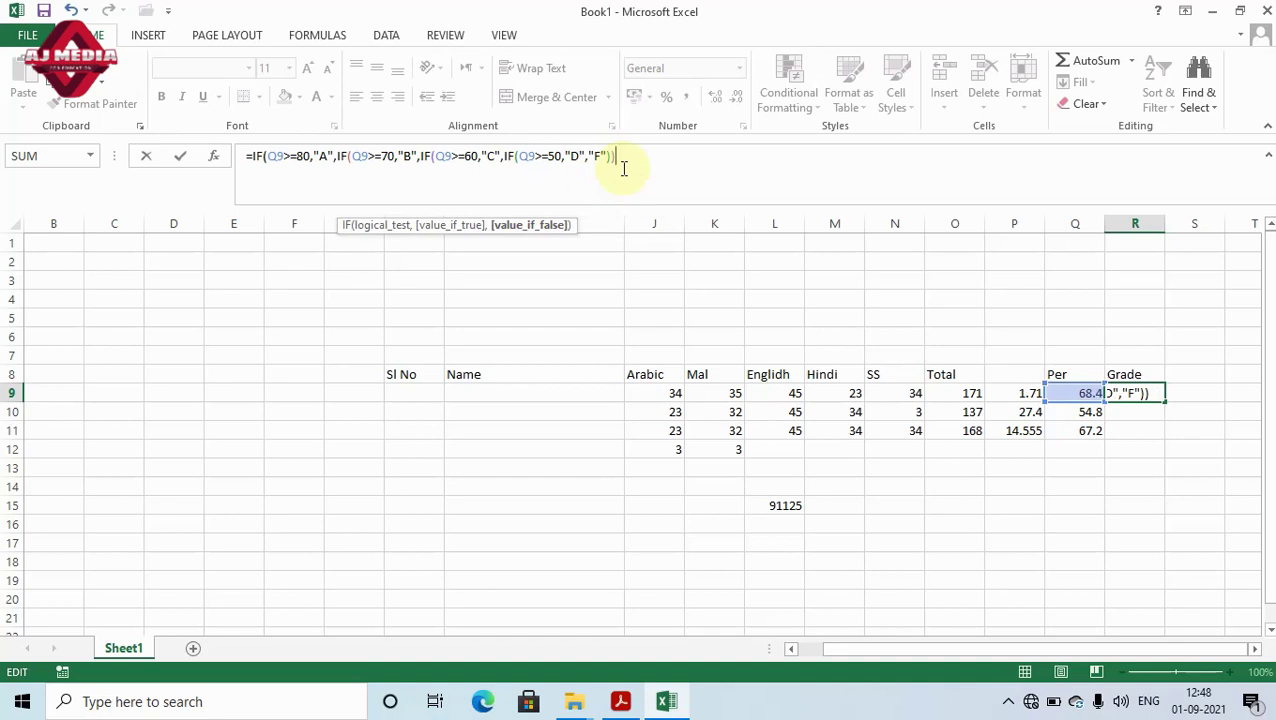
type(")")
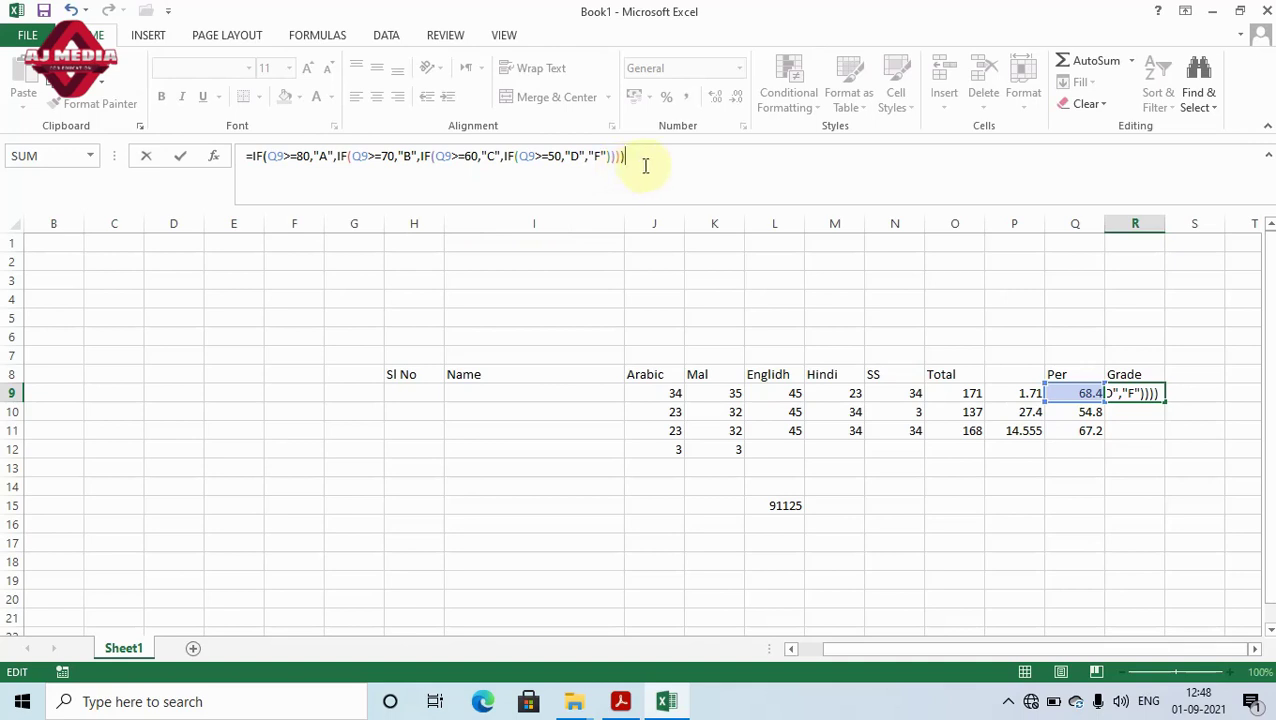
key("Return")
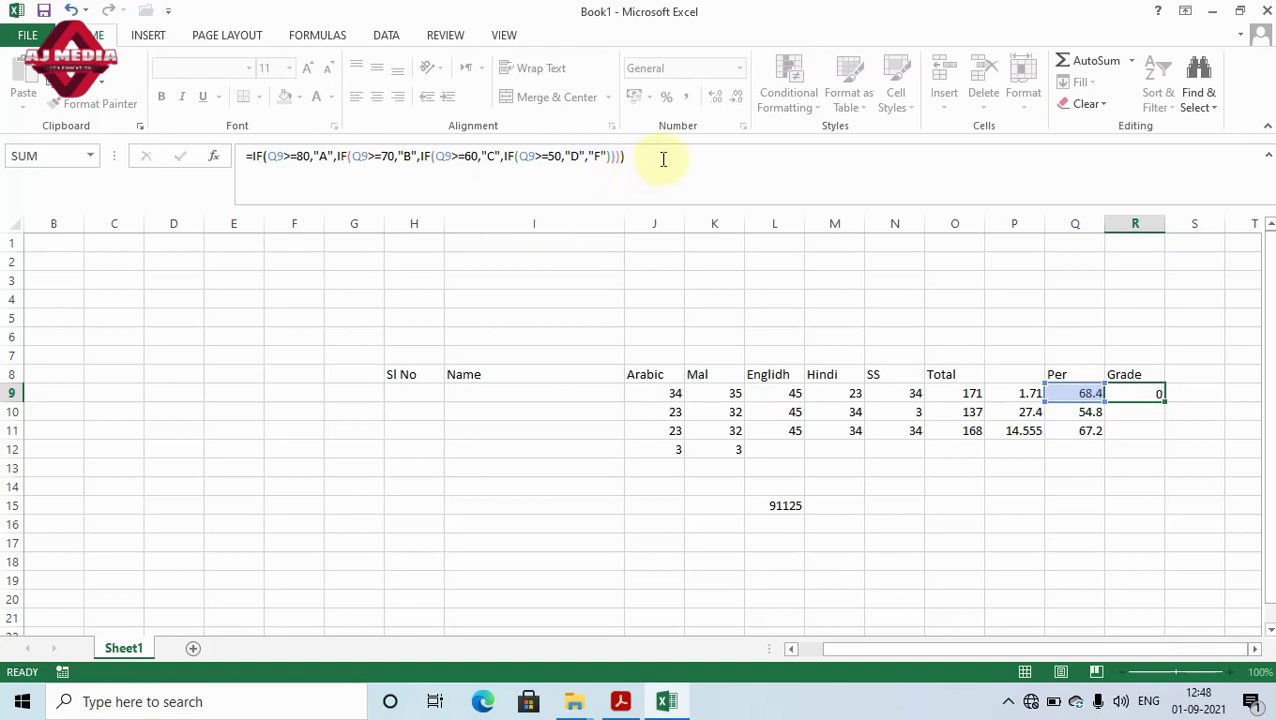
Step: Fill the nested grade formula from R9 down to R11, giving C, D and C
left_click(1138, 393)
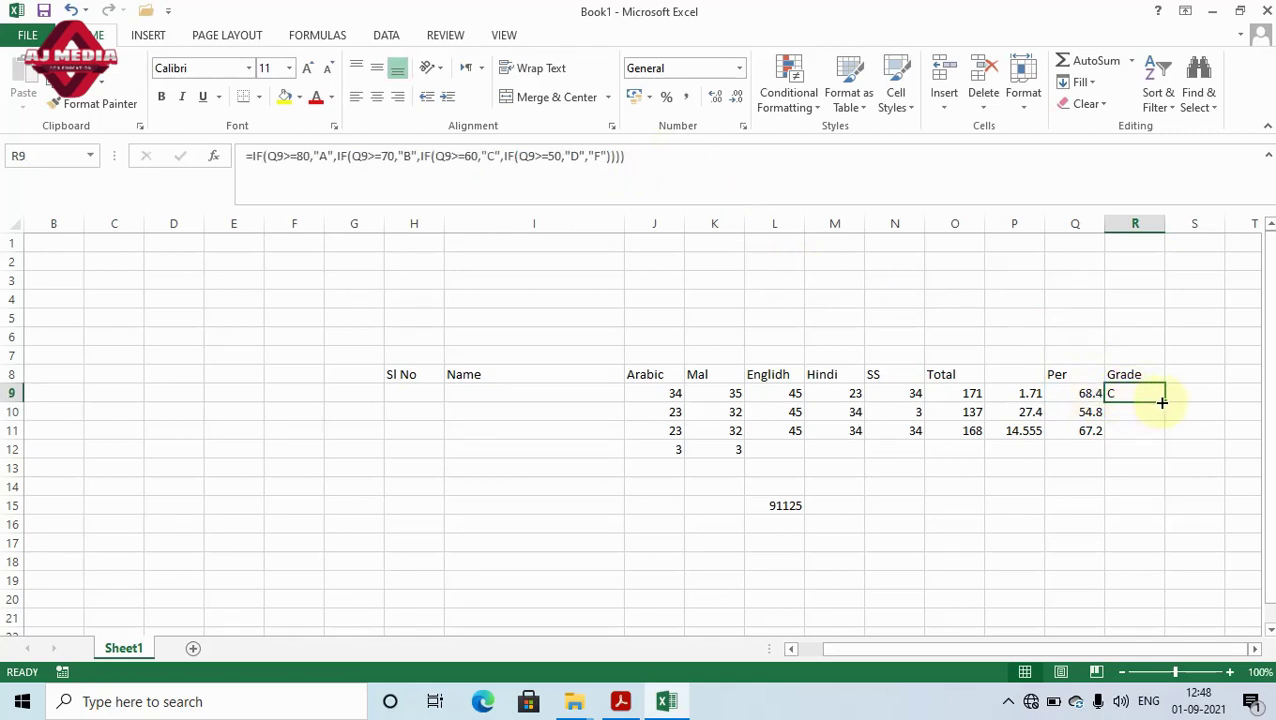
left_click_drag(1165, 400, 1166, 436)
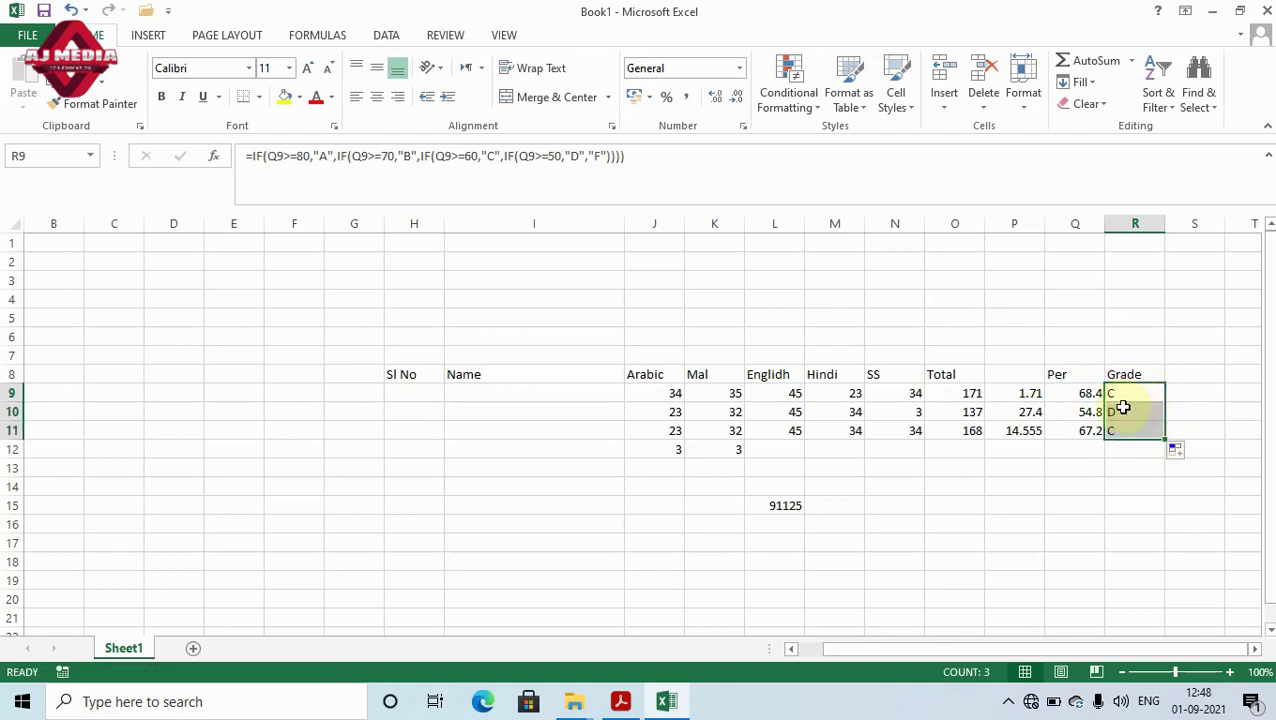
left_click(841, 397)
Step: Change the Hindi mark in row 9 to 45, and row 10's Mal and Arabic marks to 45 and 46
type("45")
key("Tab")
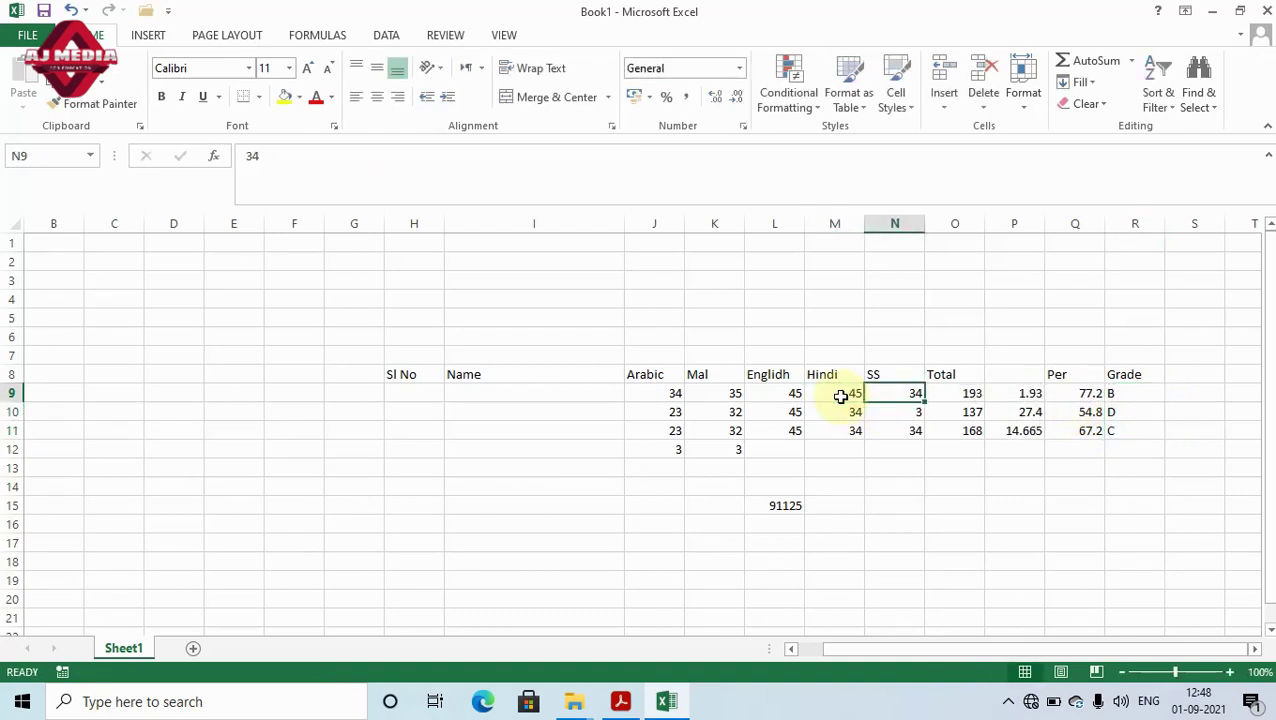
left_click(725, 414)
type("45")
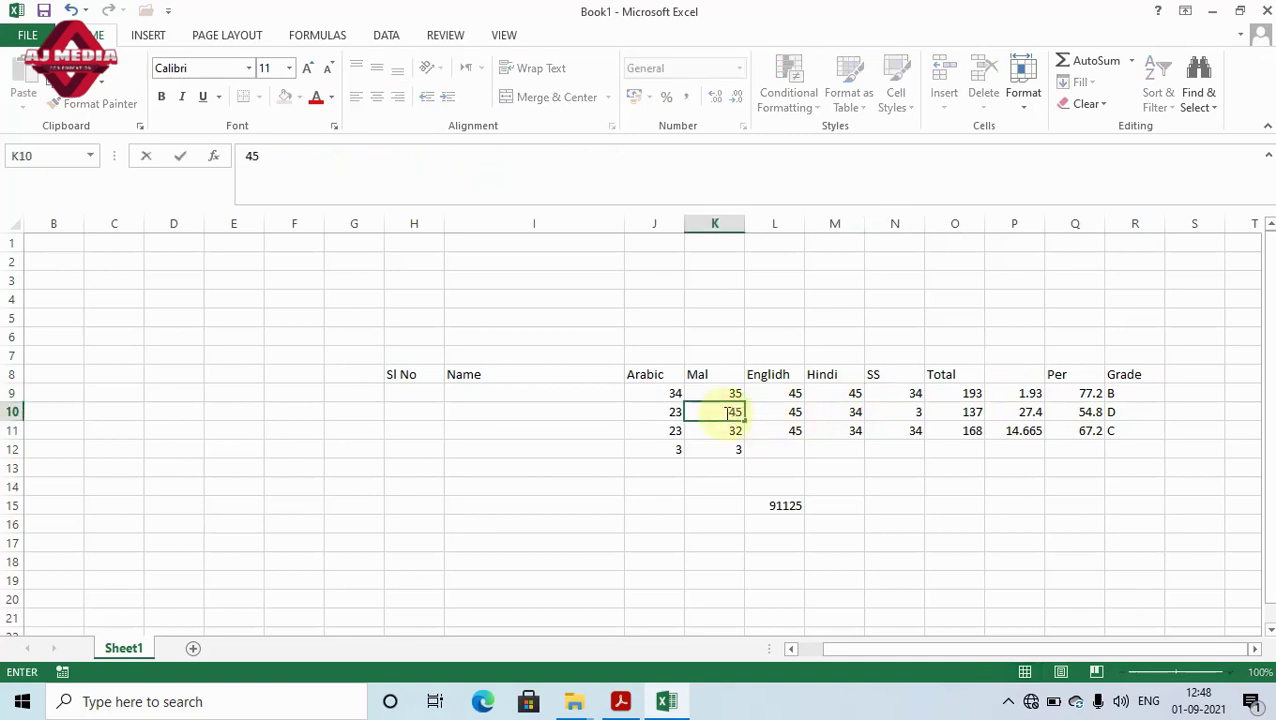
left_click(665, 411)
type("6")
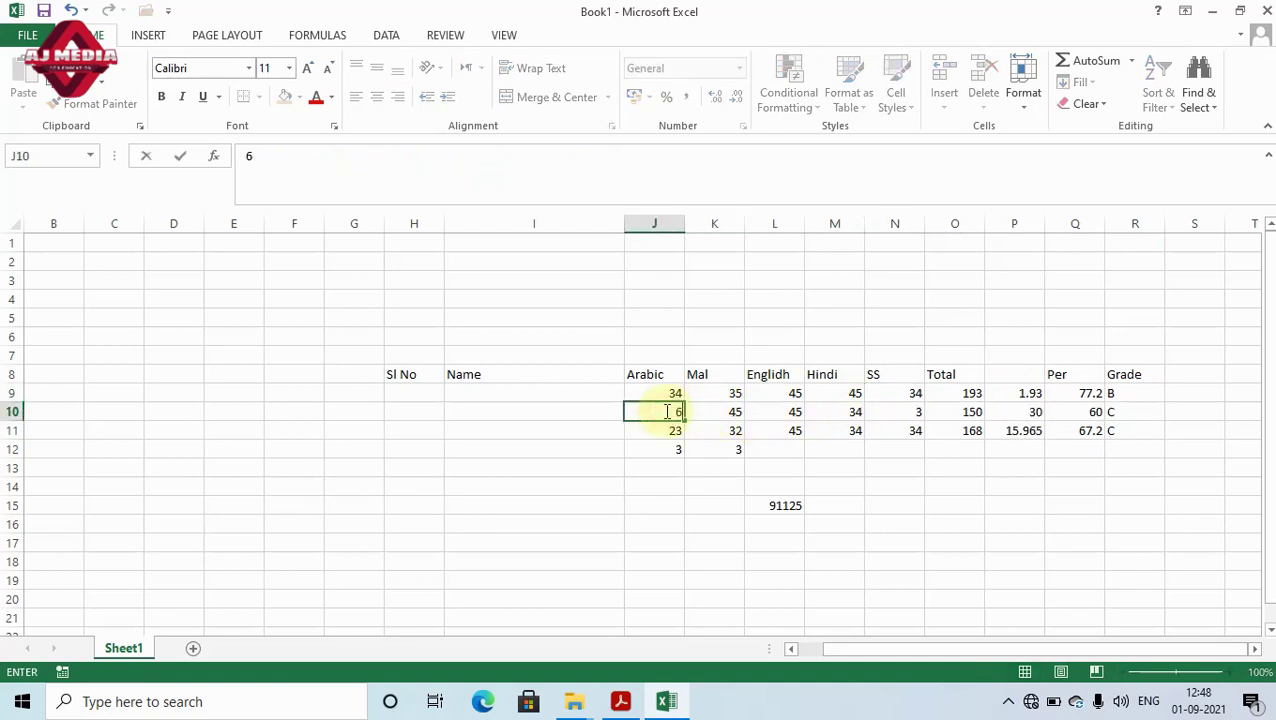
key("Return")
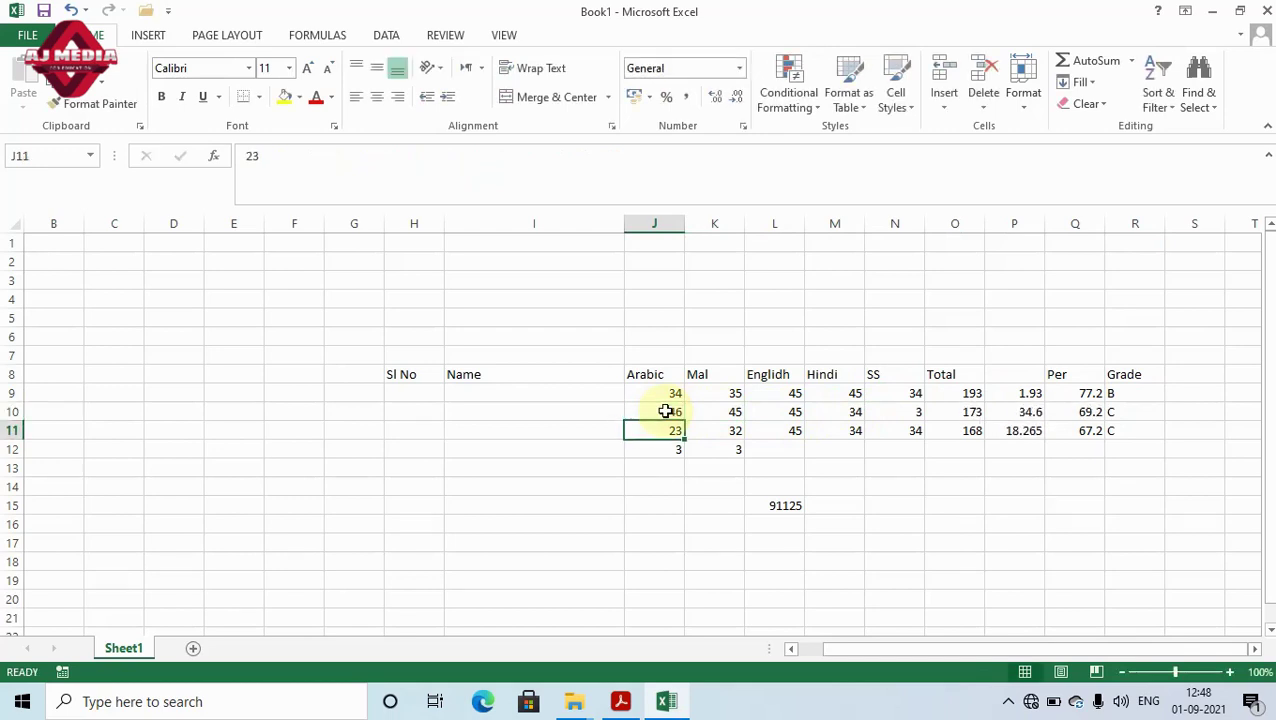
Step: Set row 10's Hindi and SS marks to 45, lifting the grades to B and A
left_click(850, 411)
type("23")
key("Tab")
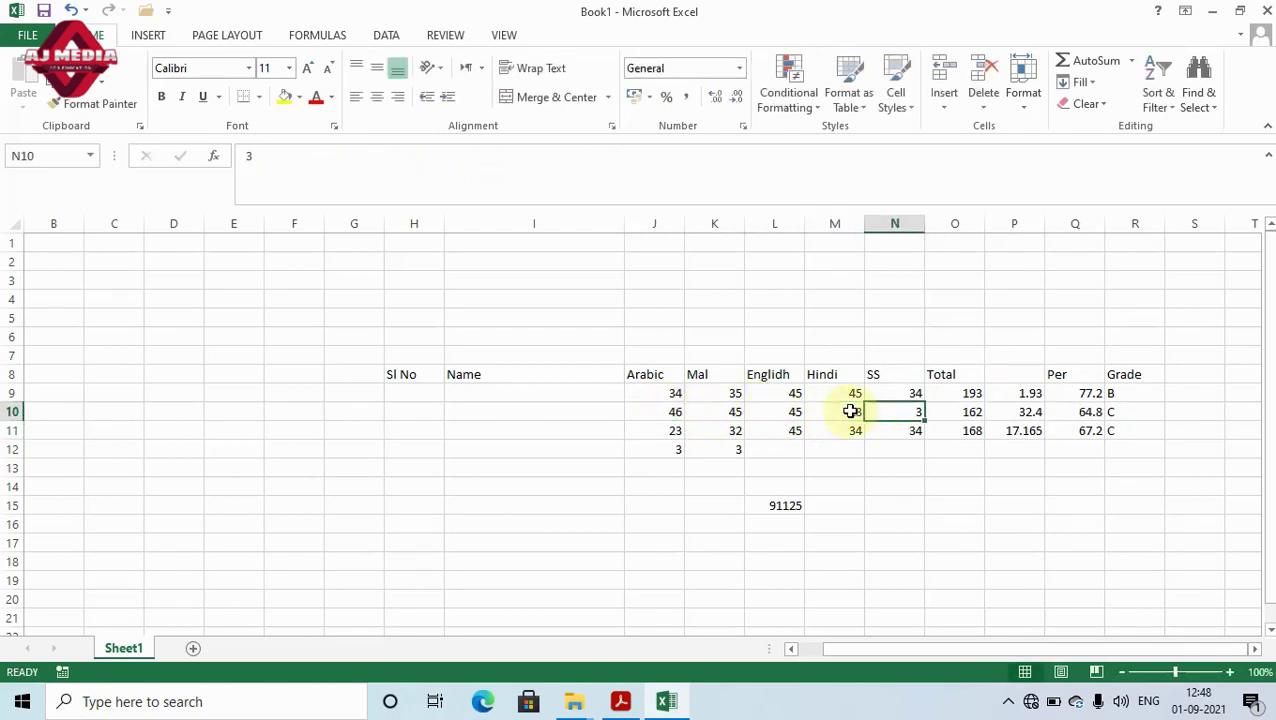
left_click(837, 411)
type("45")
key("Tab")
type("45")
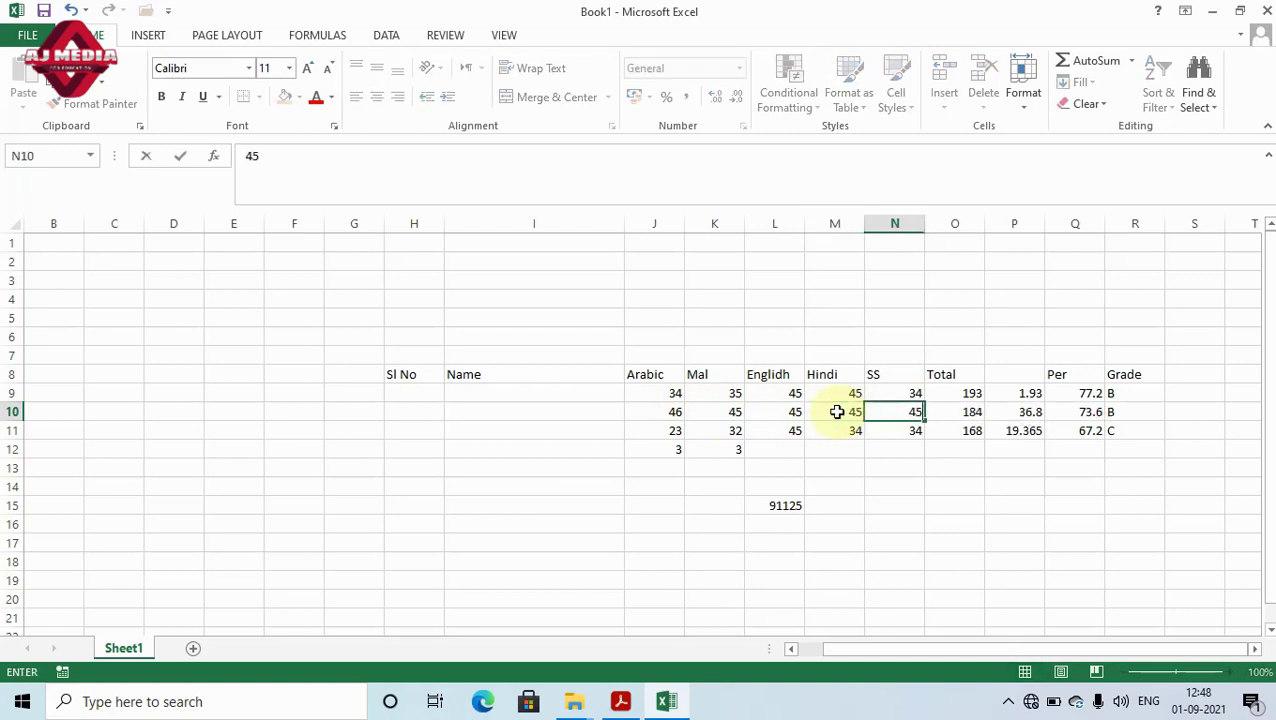
key("Return")
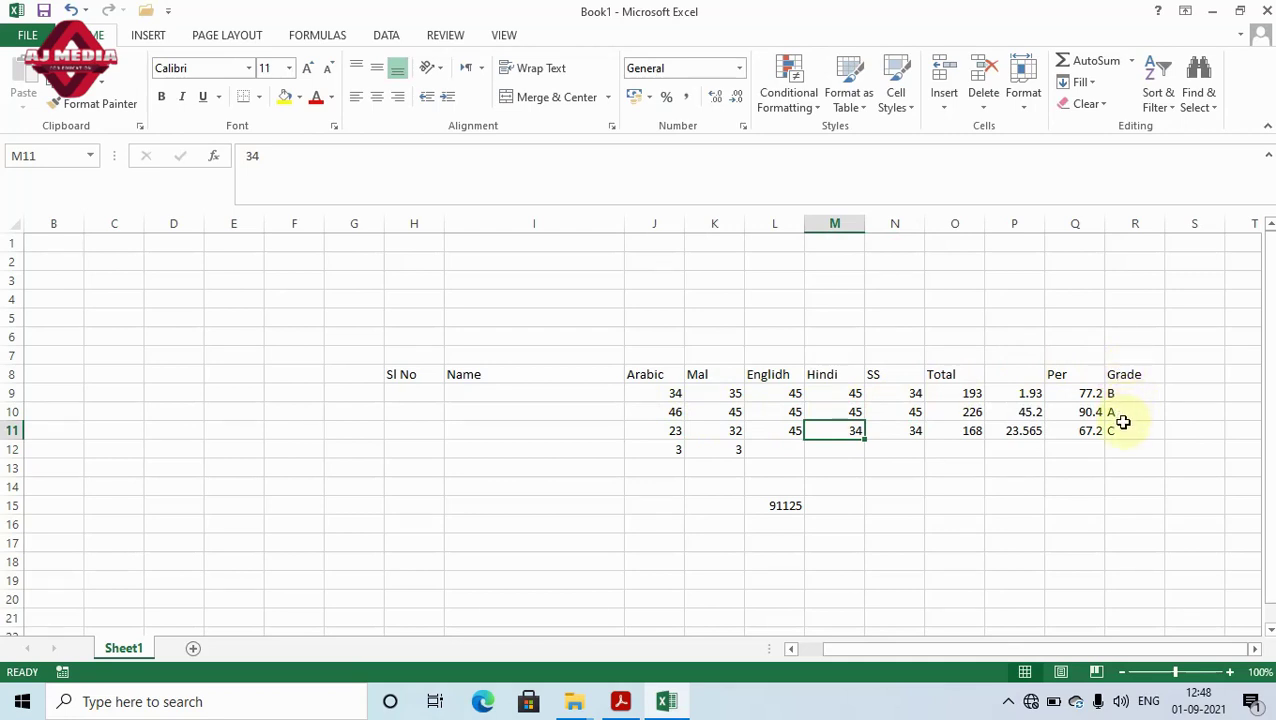
left_click(1125, 374)
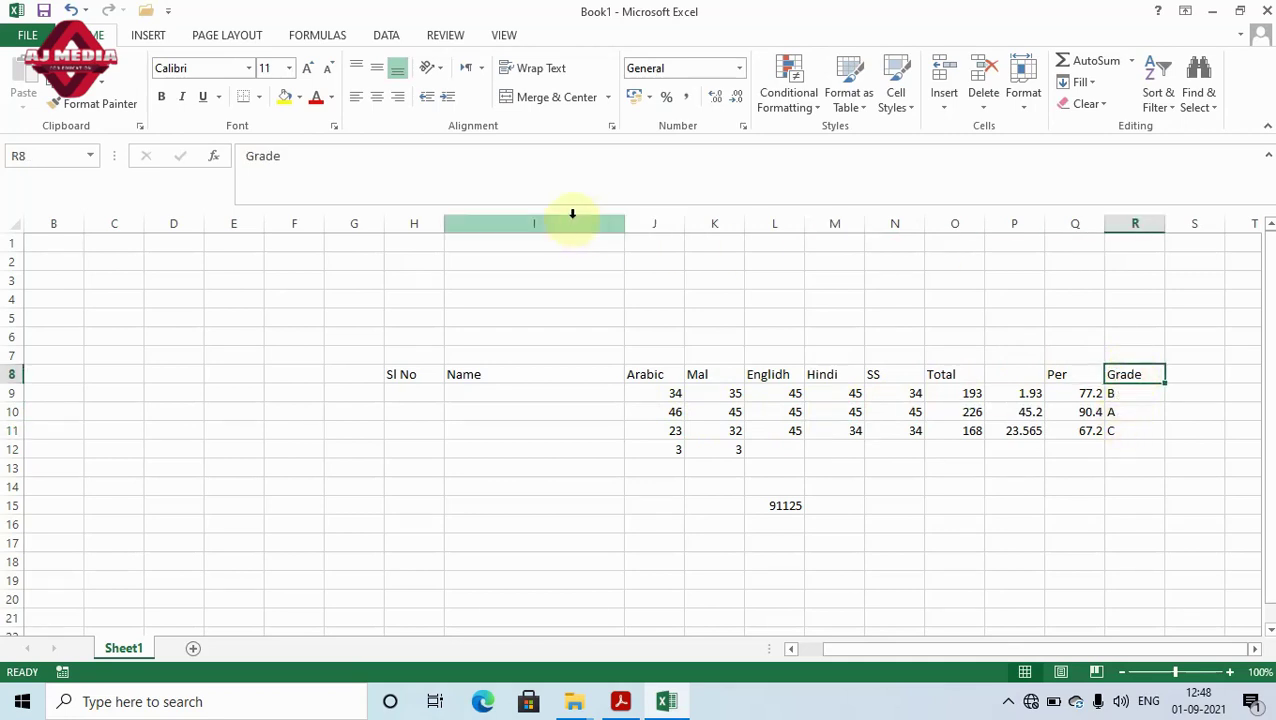
Step: Review the full nested grade formula in R9 without changing it
left_click(1138, 396)
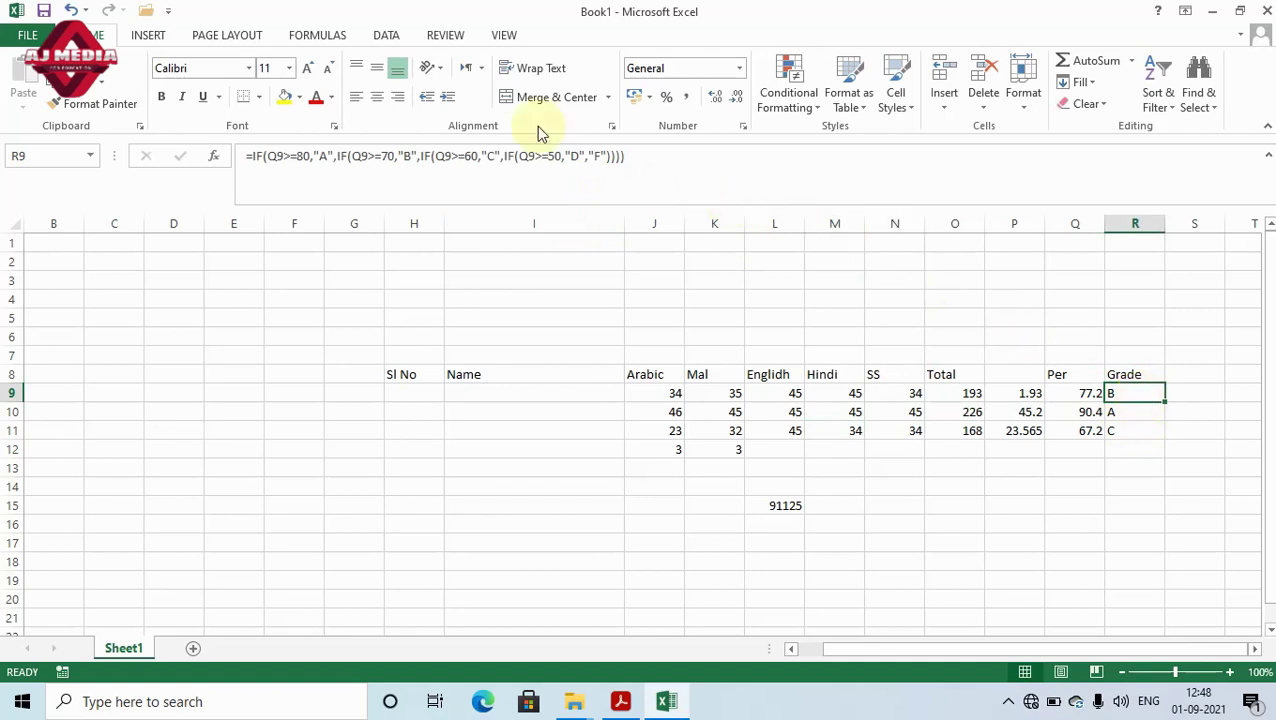
mouse_move(250, 156)
left_mouse_down()
mouse_move(606, 170)
mouse_move(661, 159)
left_mouse_up()
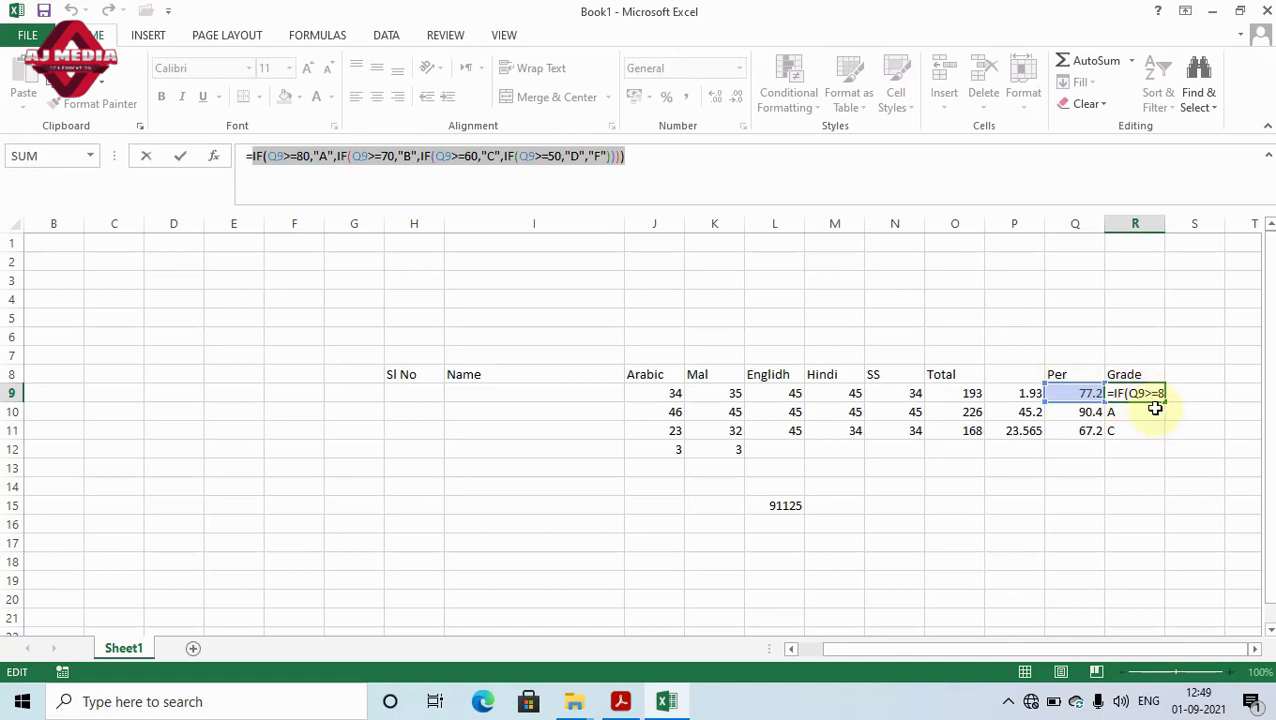
key("Return")
Step: Enter the heading 'Result' in S8
left_click(1184, 377)
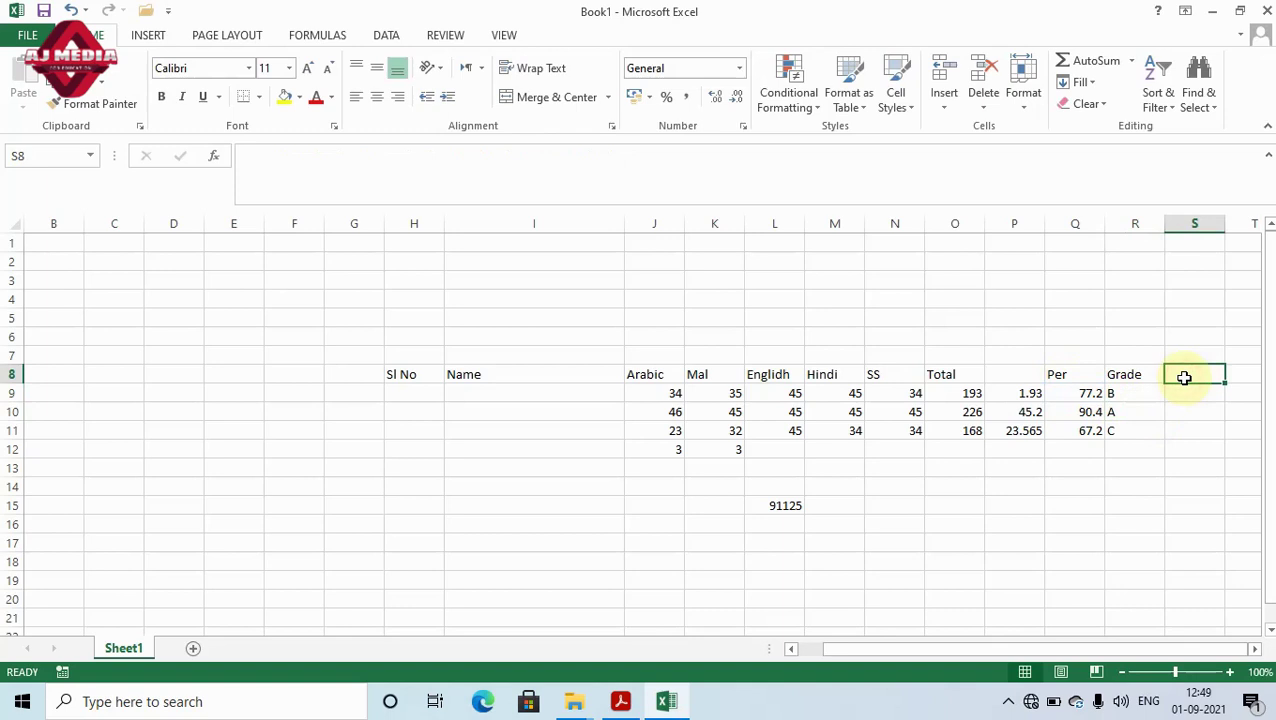
type("Result")
key("Return")
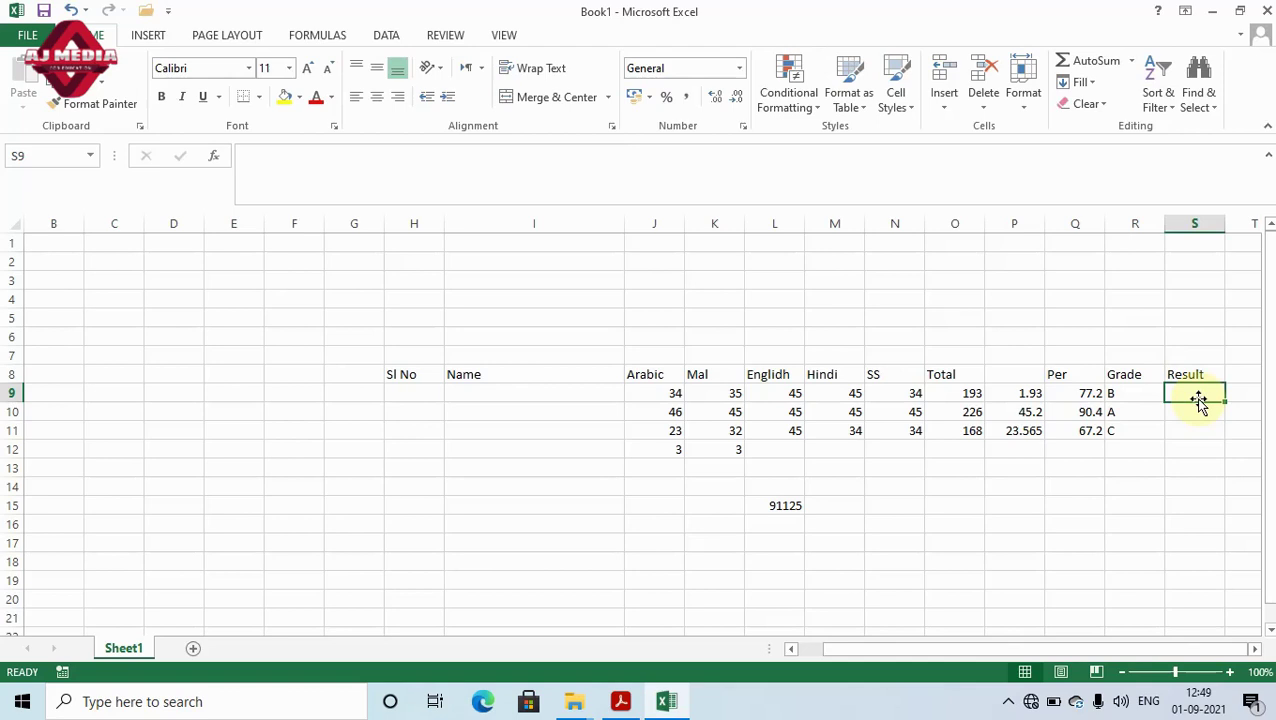
Step: Enter =IF(Q9>=50,"PASSED","FAILED") in S9
type("=")
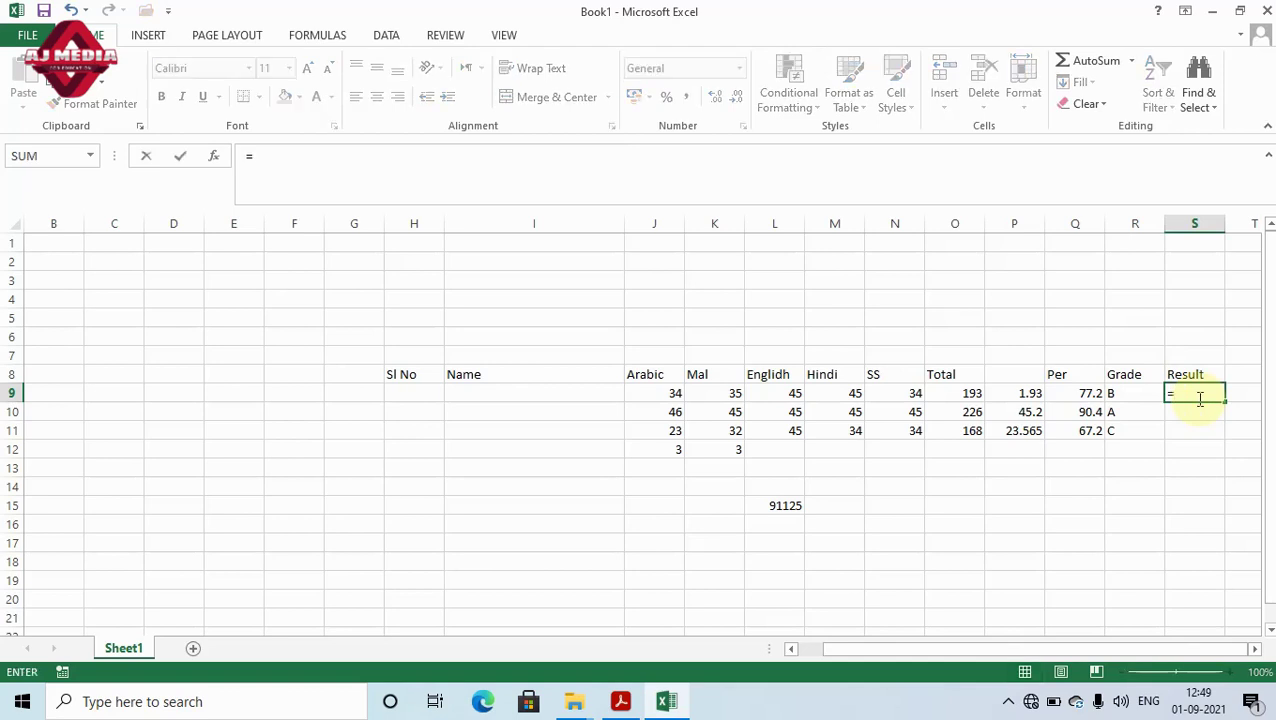
type("if")
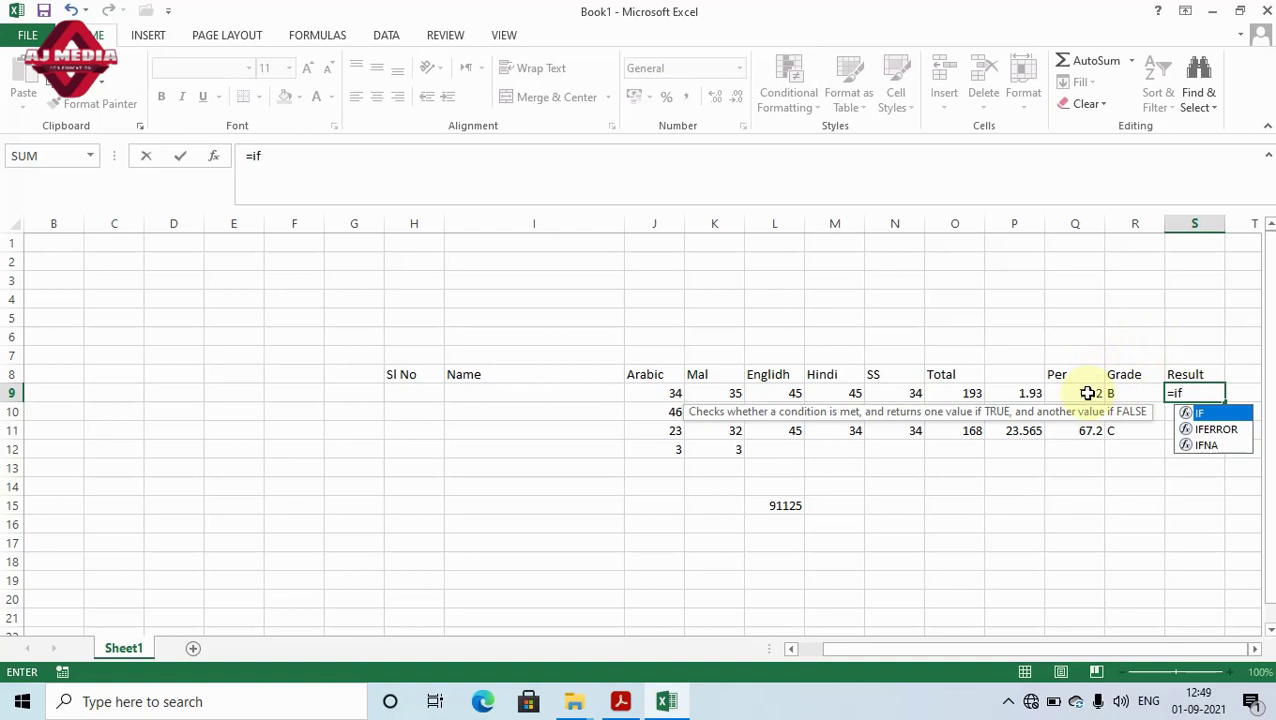
type("(")
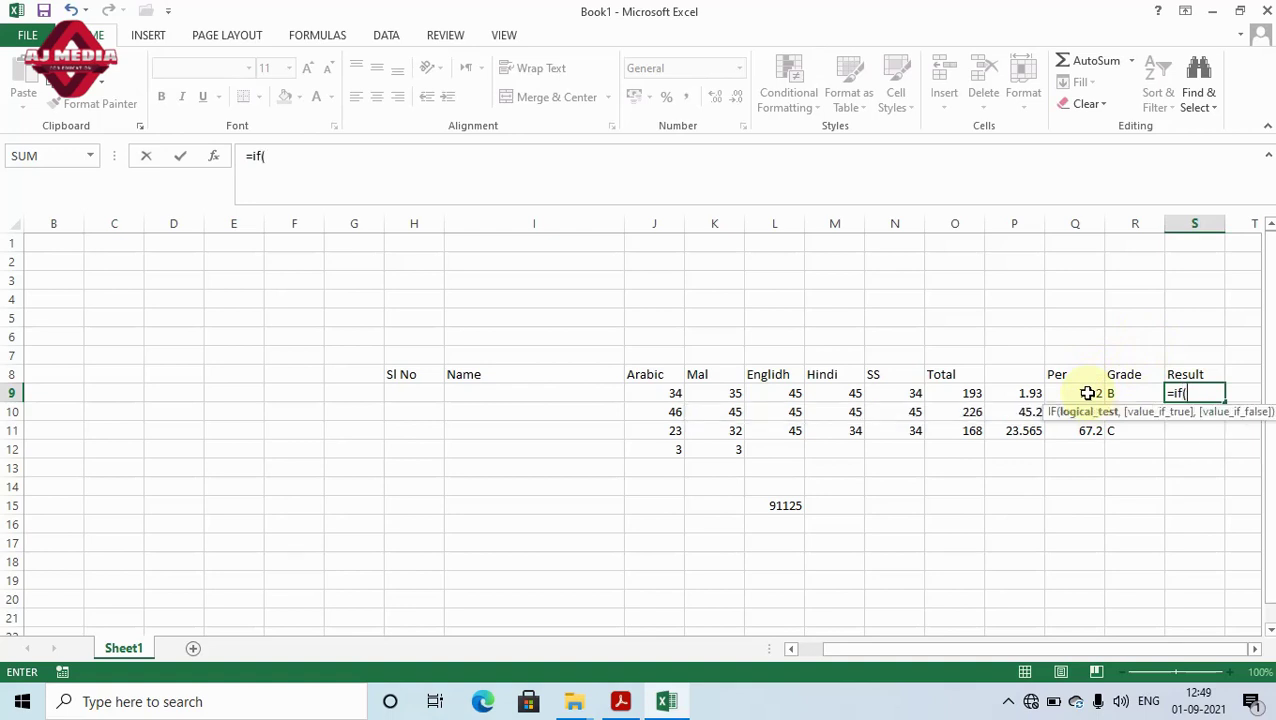
left_click(1088, 393)
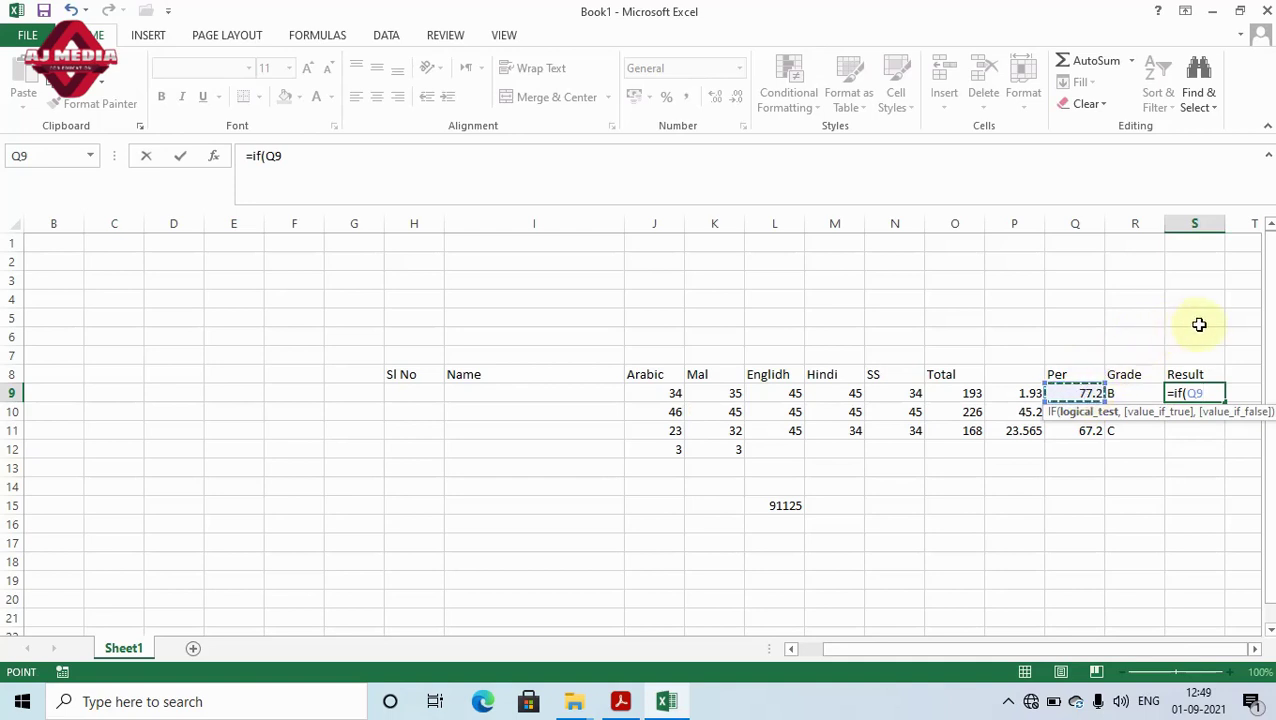
type(">")
type("=")
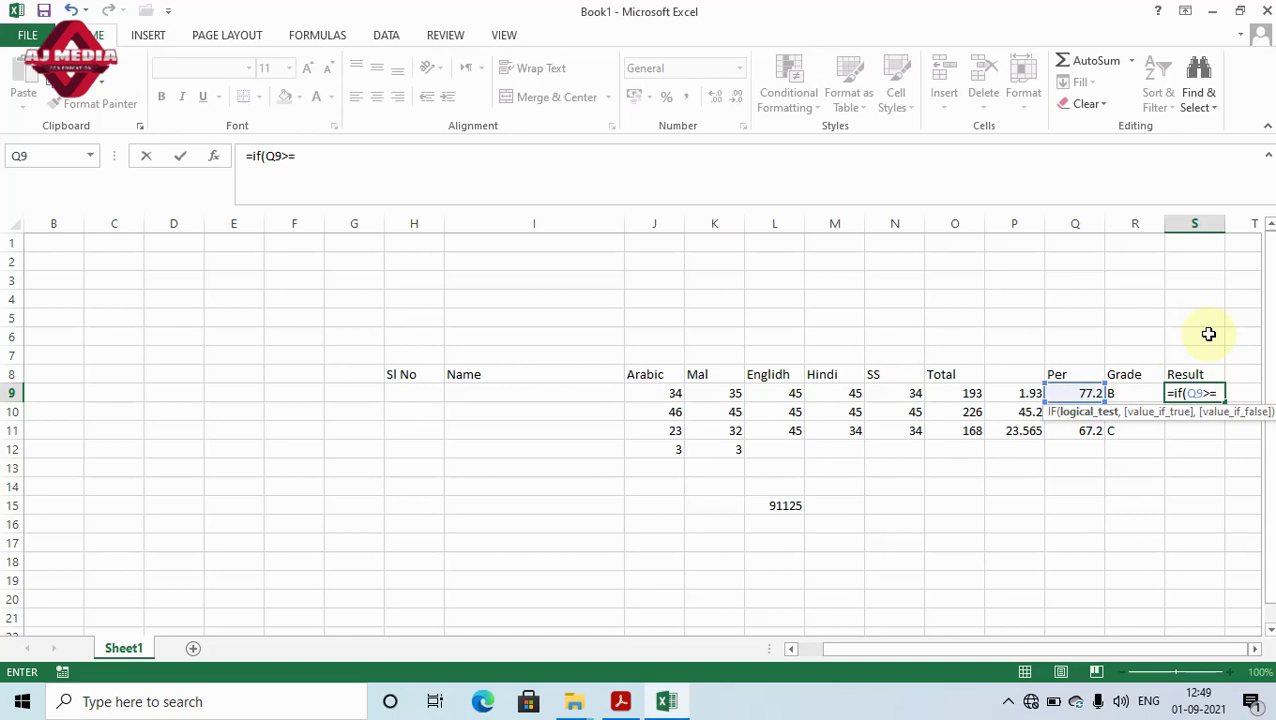
type("50")
type(",")
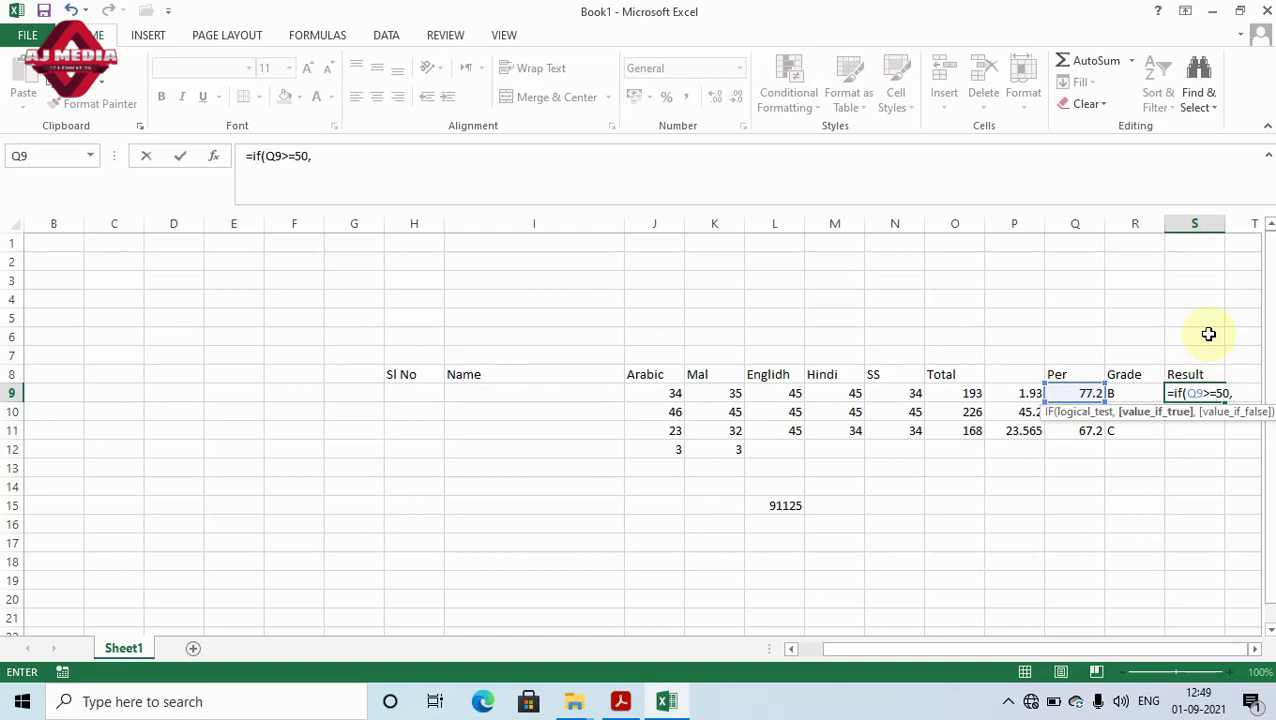
type("\"P")
type("ASSES")
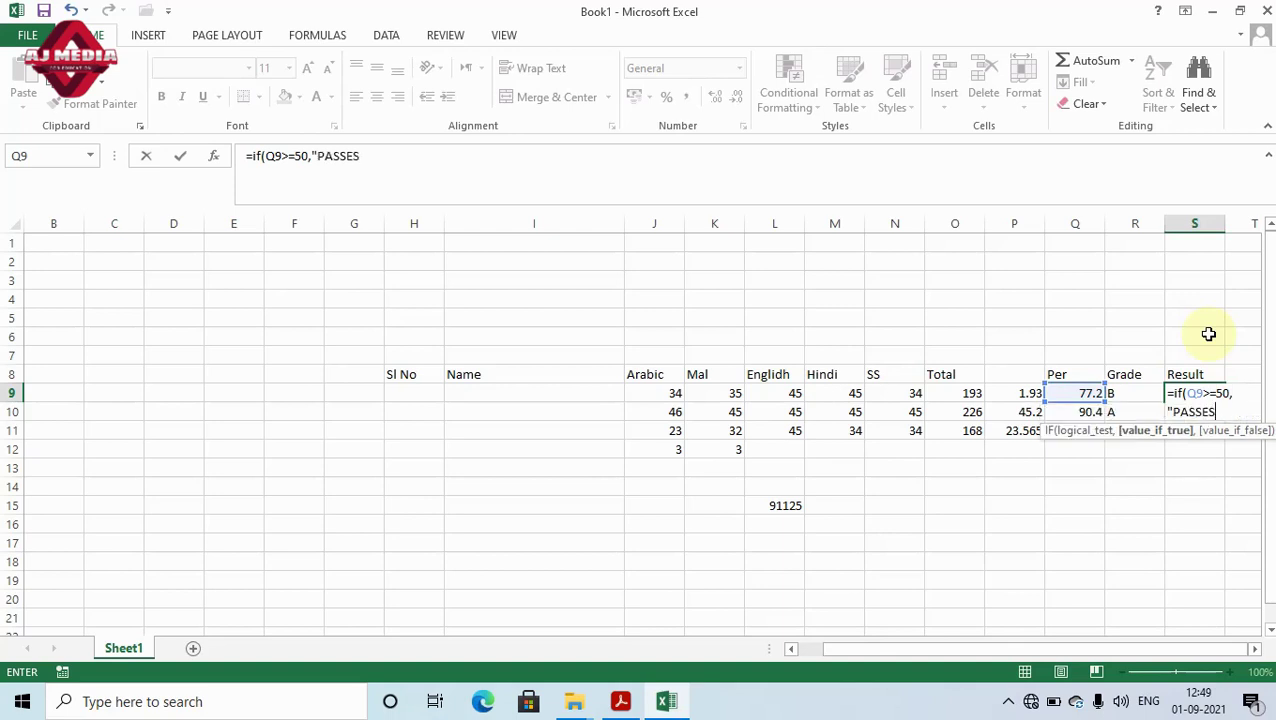
key("BackSpace")
type("D")
type("\"")
type(",\"")
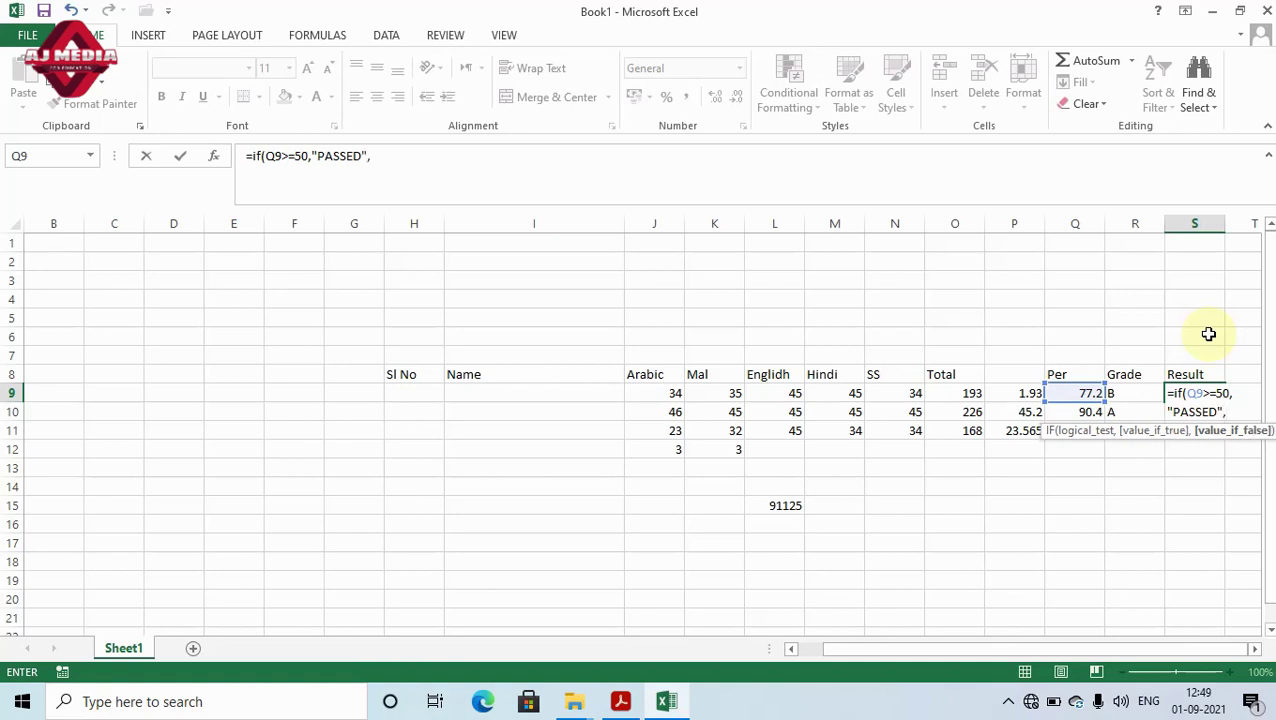
type("FAILED")
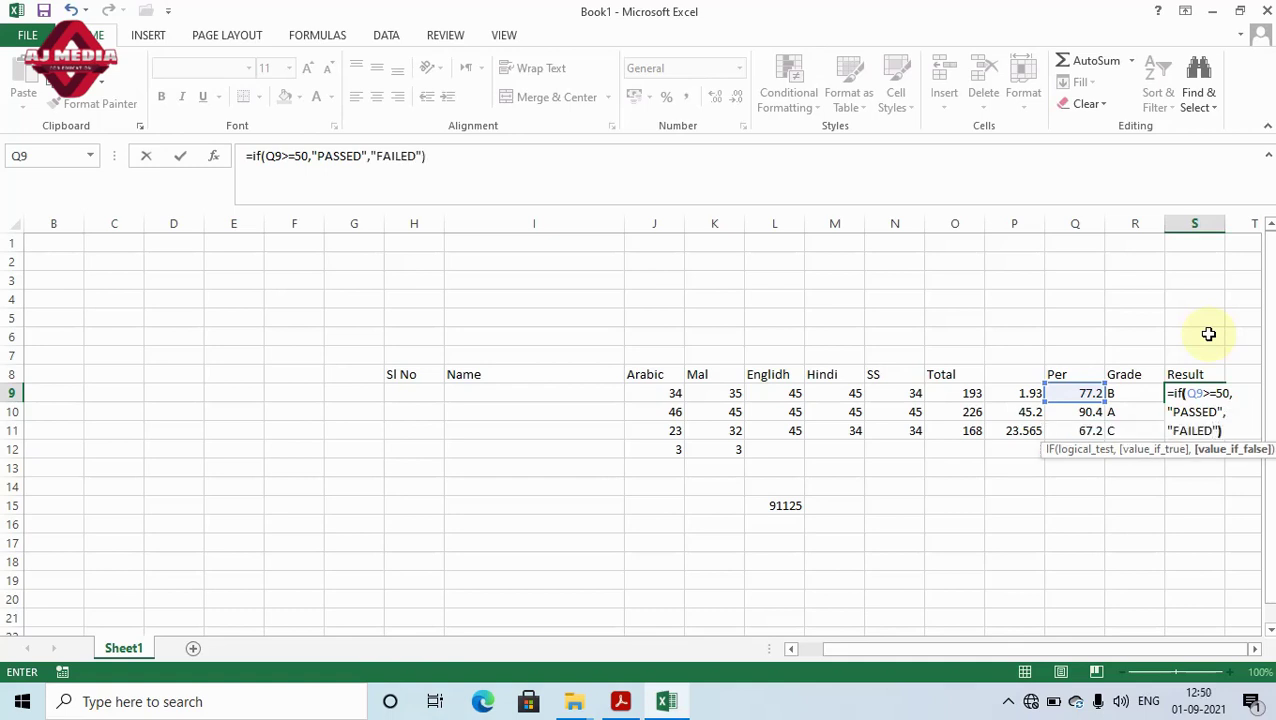
key("Return")
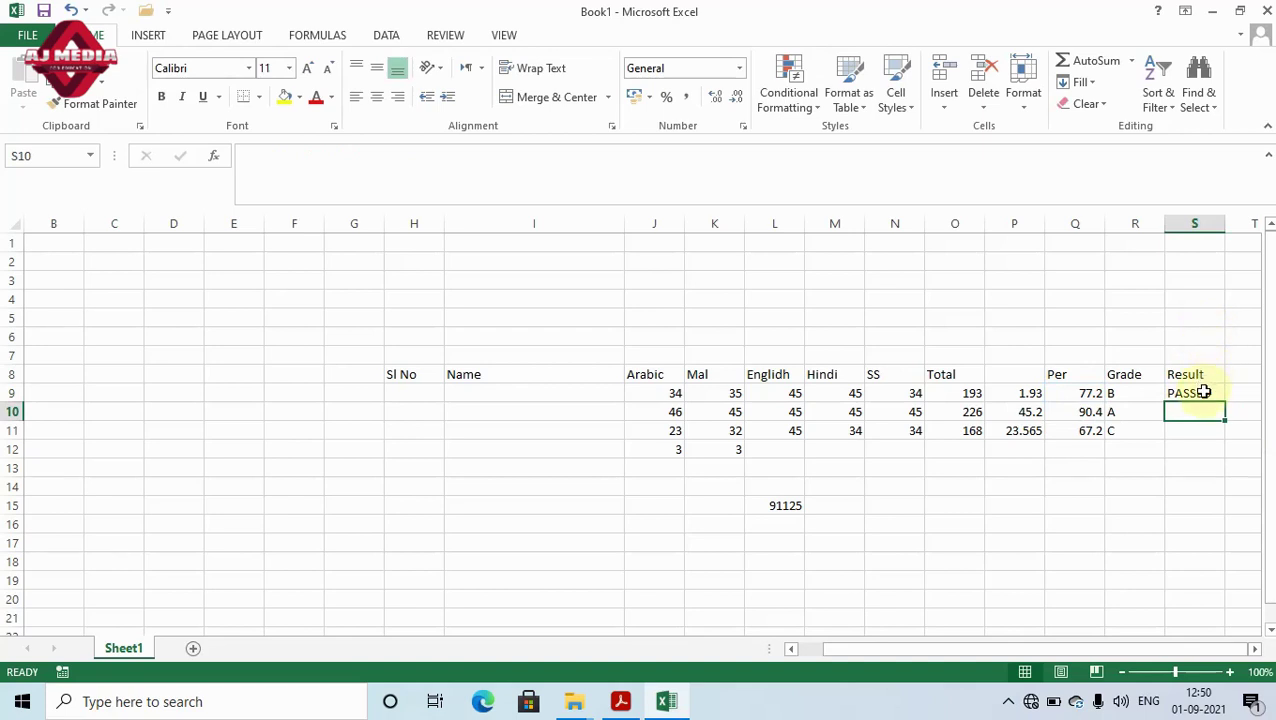
left_click(1204, 394)
Step: Copy the result formula down to S11 and lower row 11's marks to 3, 3 and 2, giving grade F
left_click_drag(1225, 401, 1229, 441)
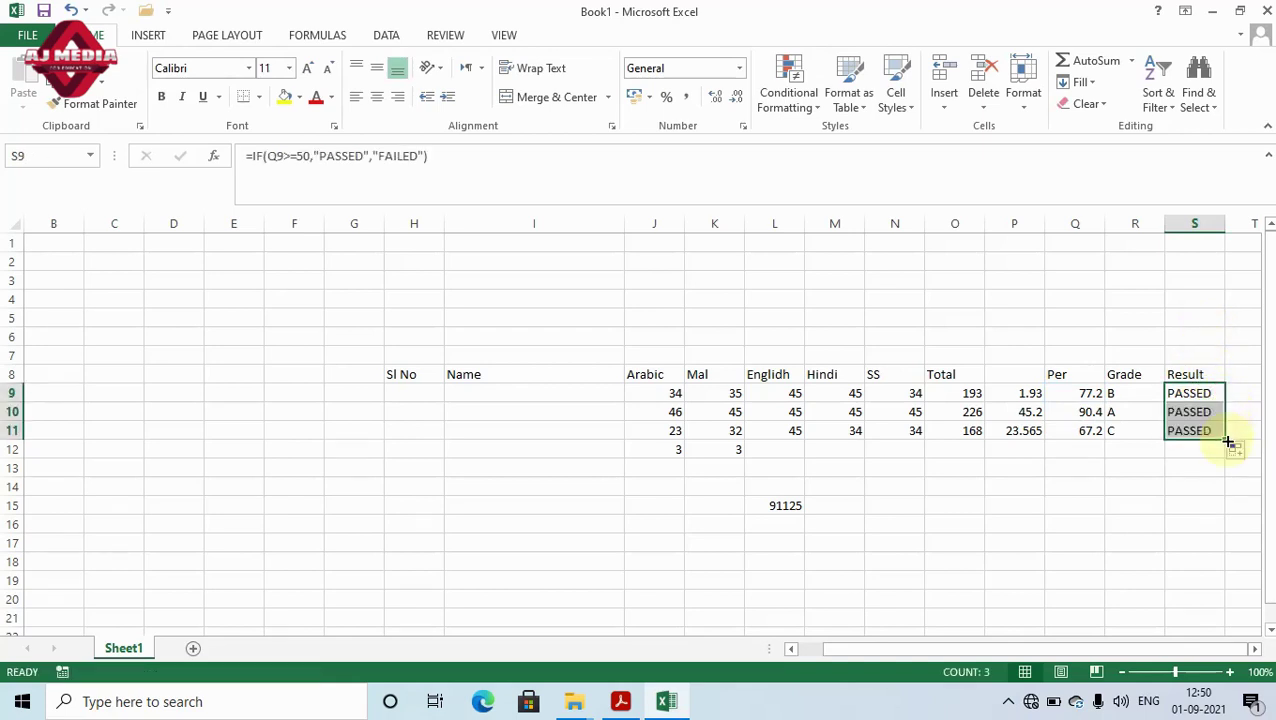
left_click(911, 435)
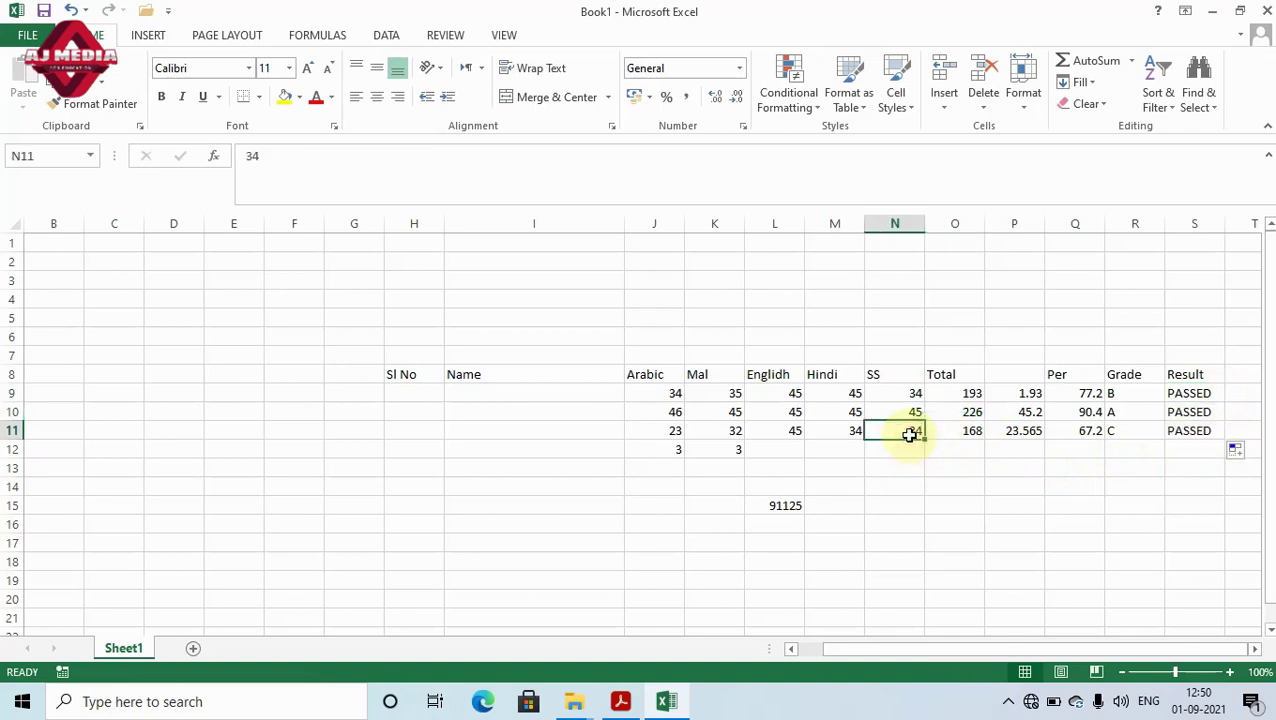
type("3")
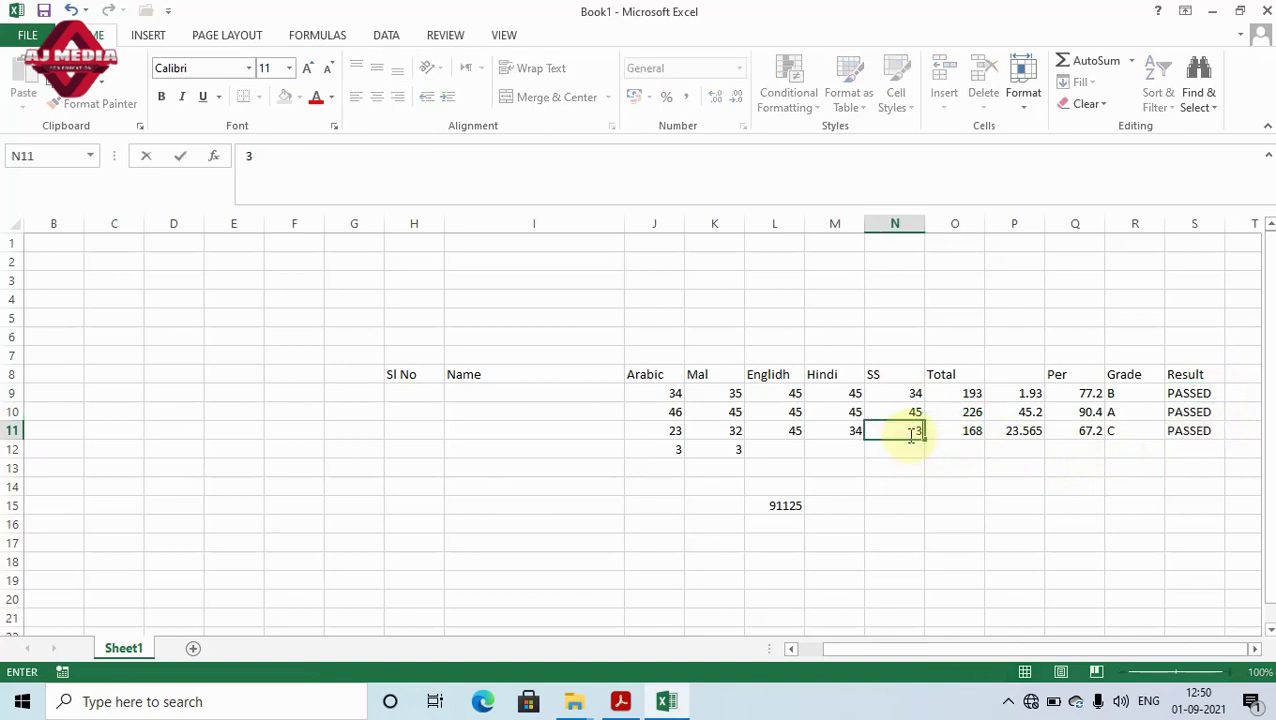
key("Left")
key("Left")
type("3")
key("Left")
type("2")
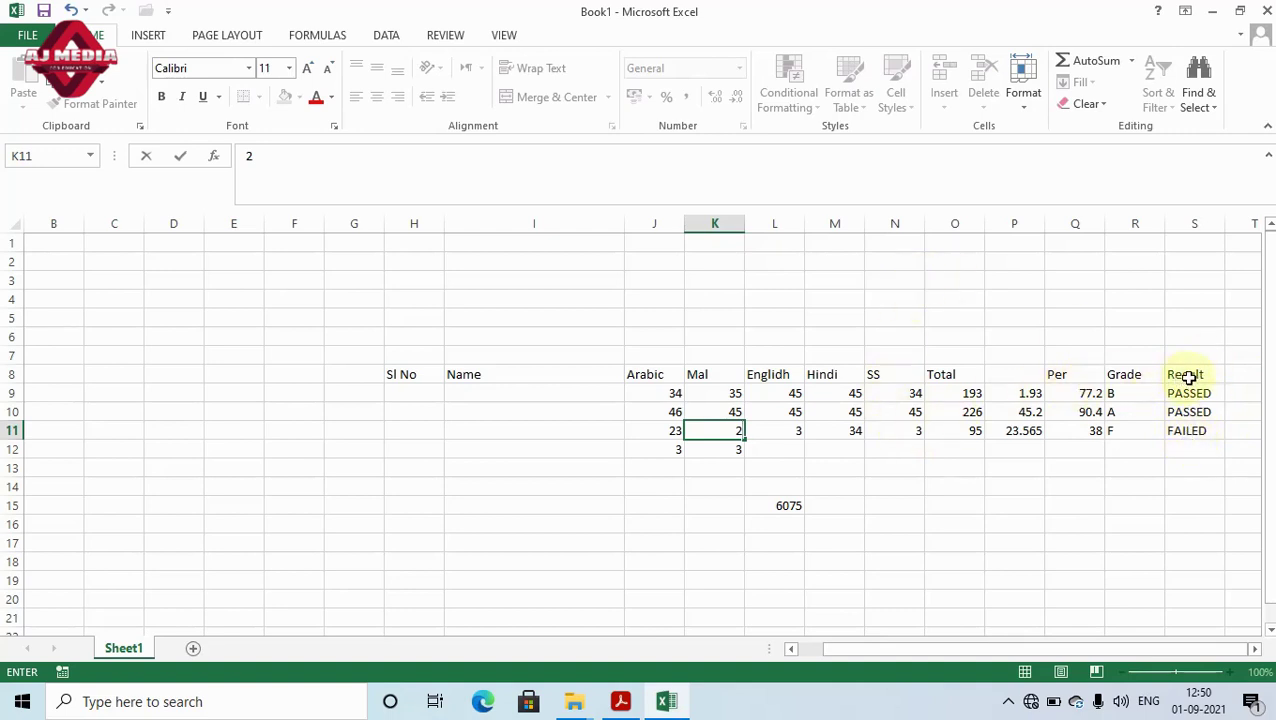
double_click(1189, 376)
double_click(1185, 394)
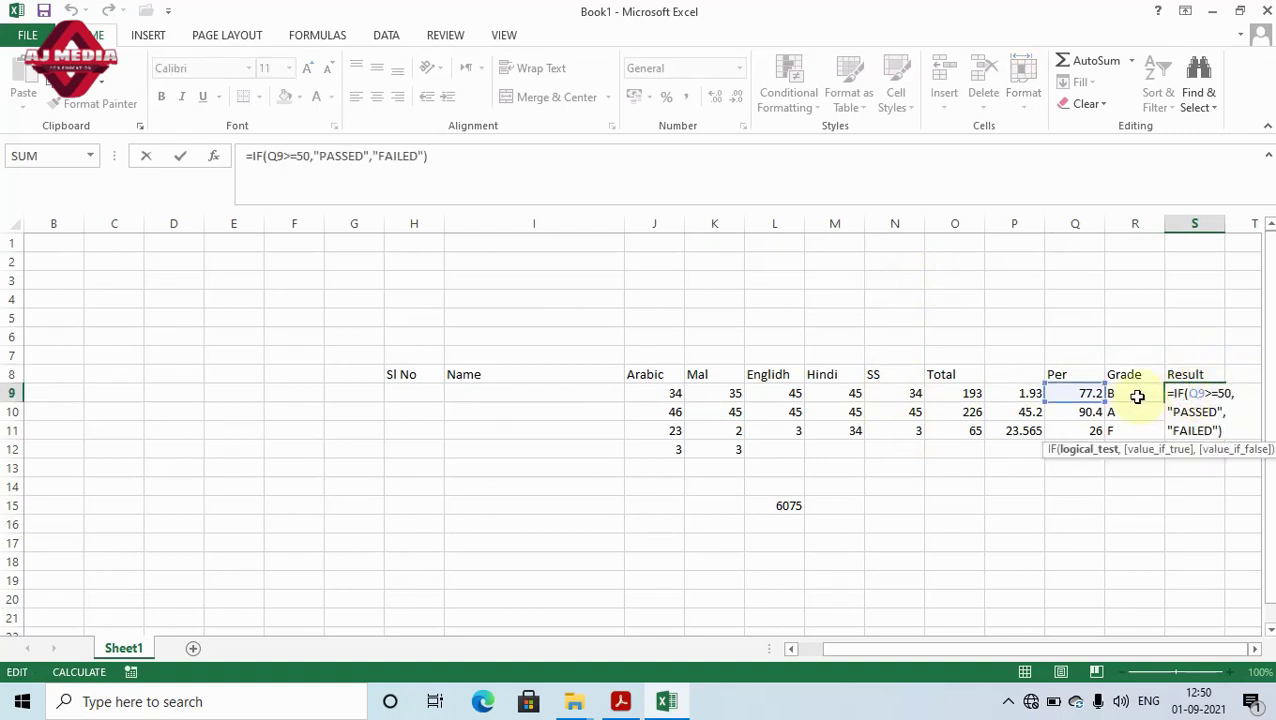
Step: Drop the attempted edit so S9 keeps PASSED, and return to the PDF textbook at page 140
left_click(1137, 397)
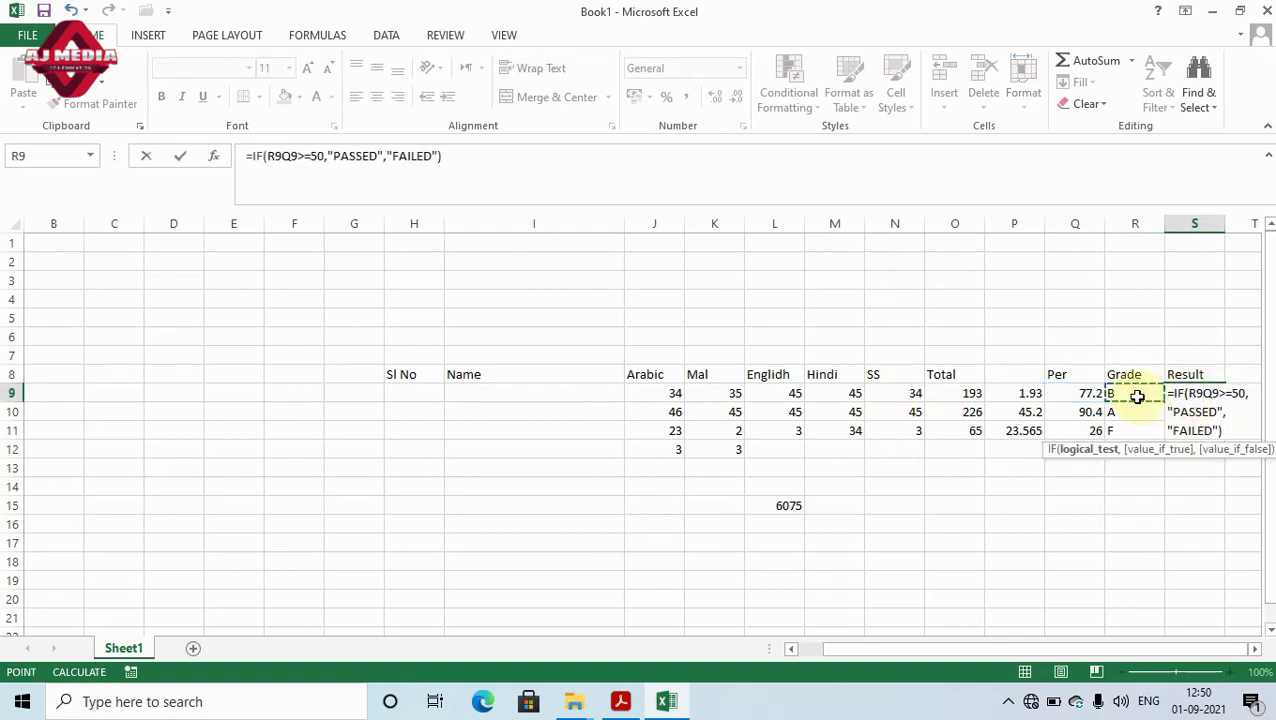
left_click(807, 177)
key("Return")
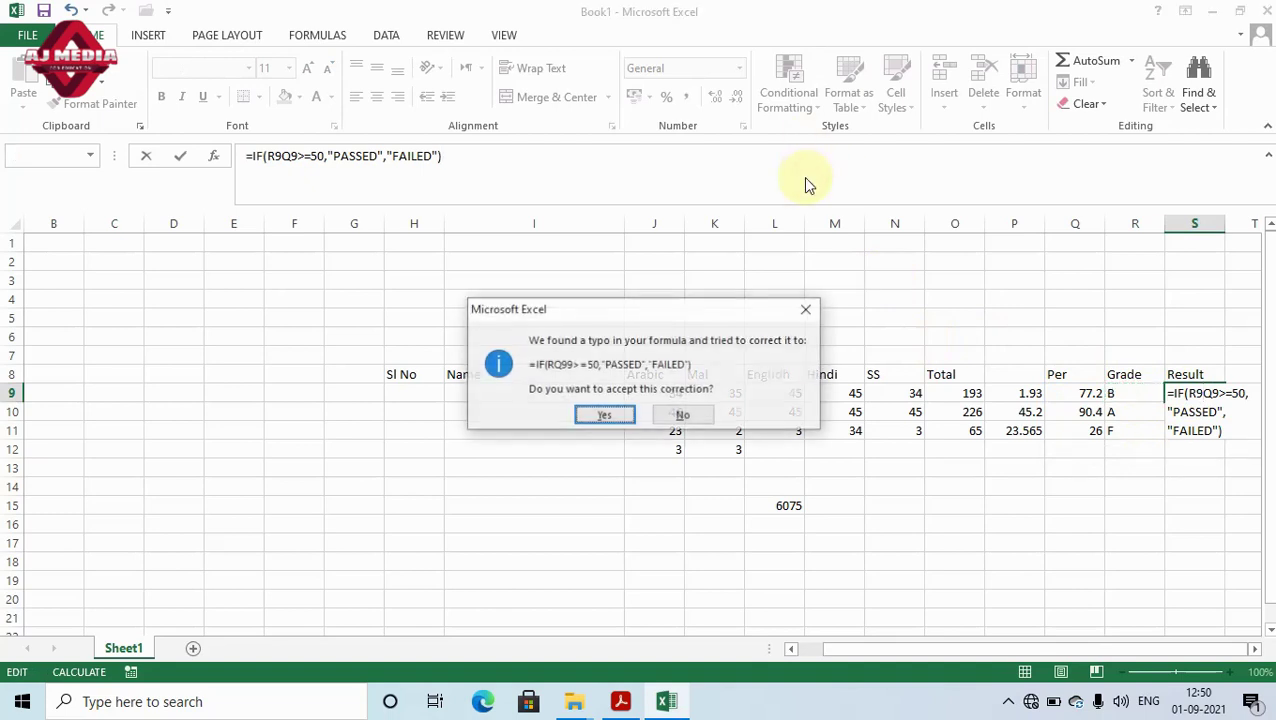
key("Return")
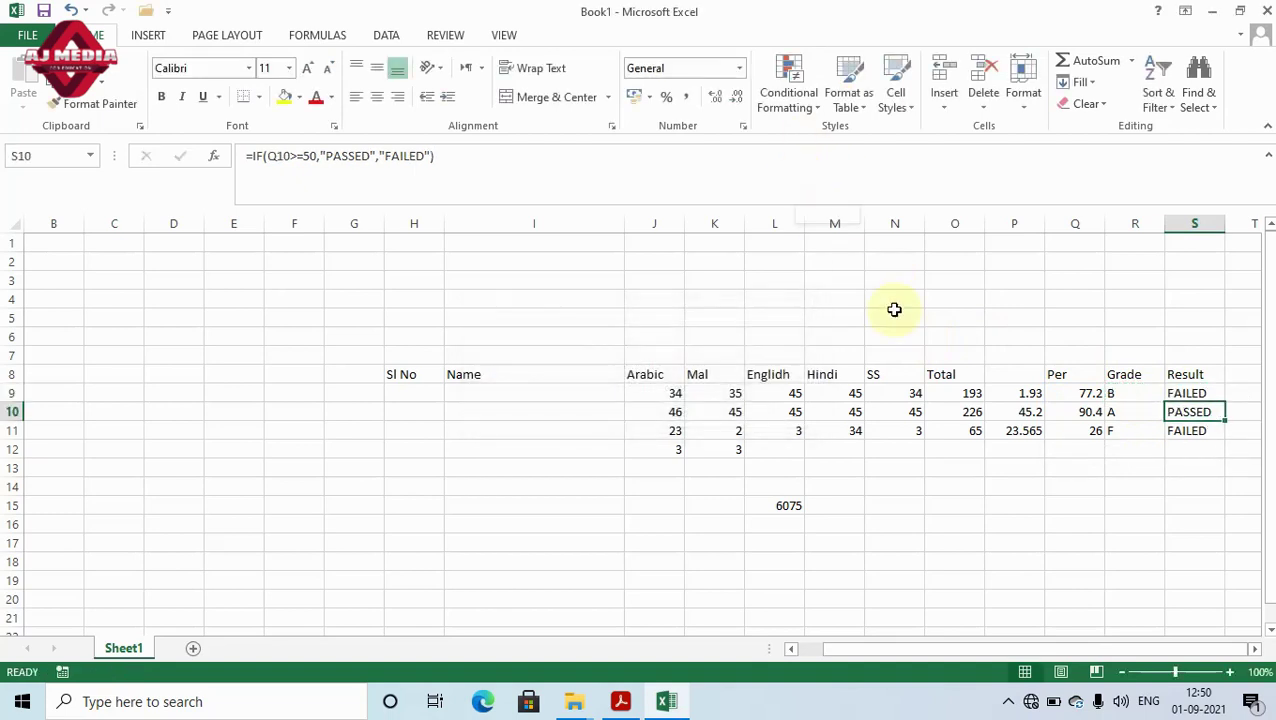
left_click(1187, 395)
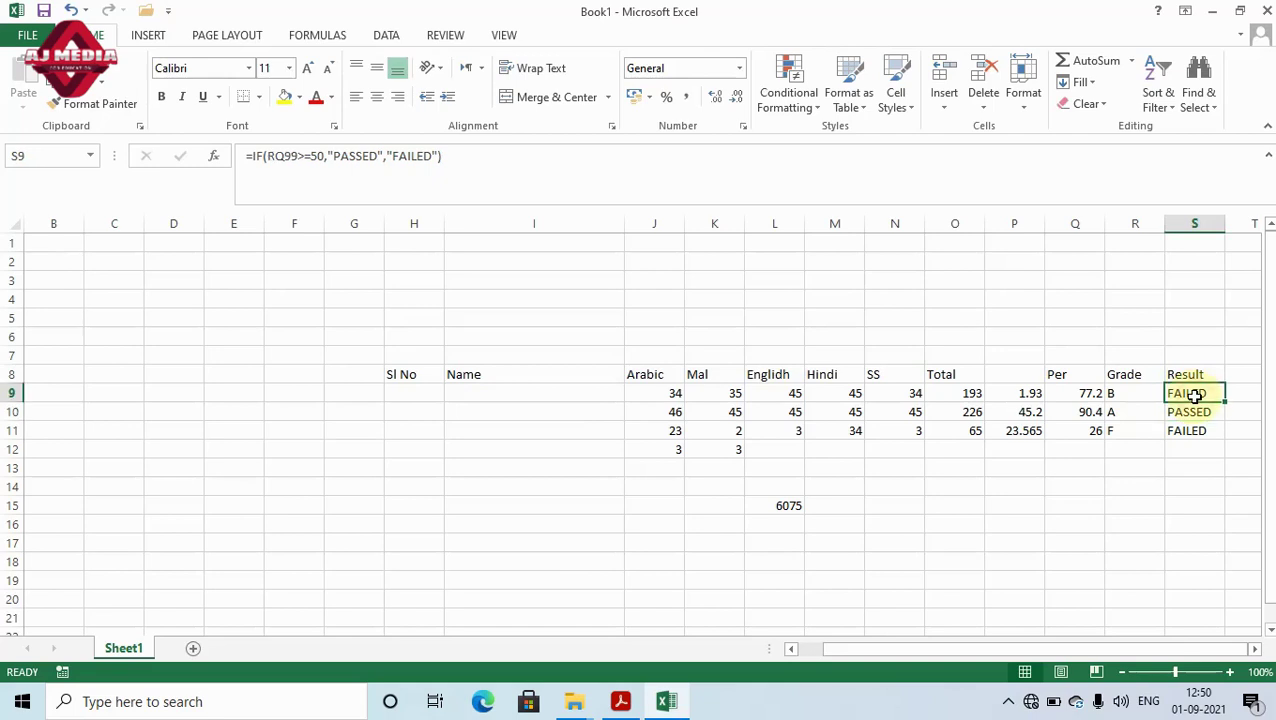
left_click(954, 524)
left_click(622, 703)
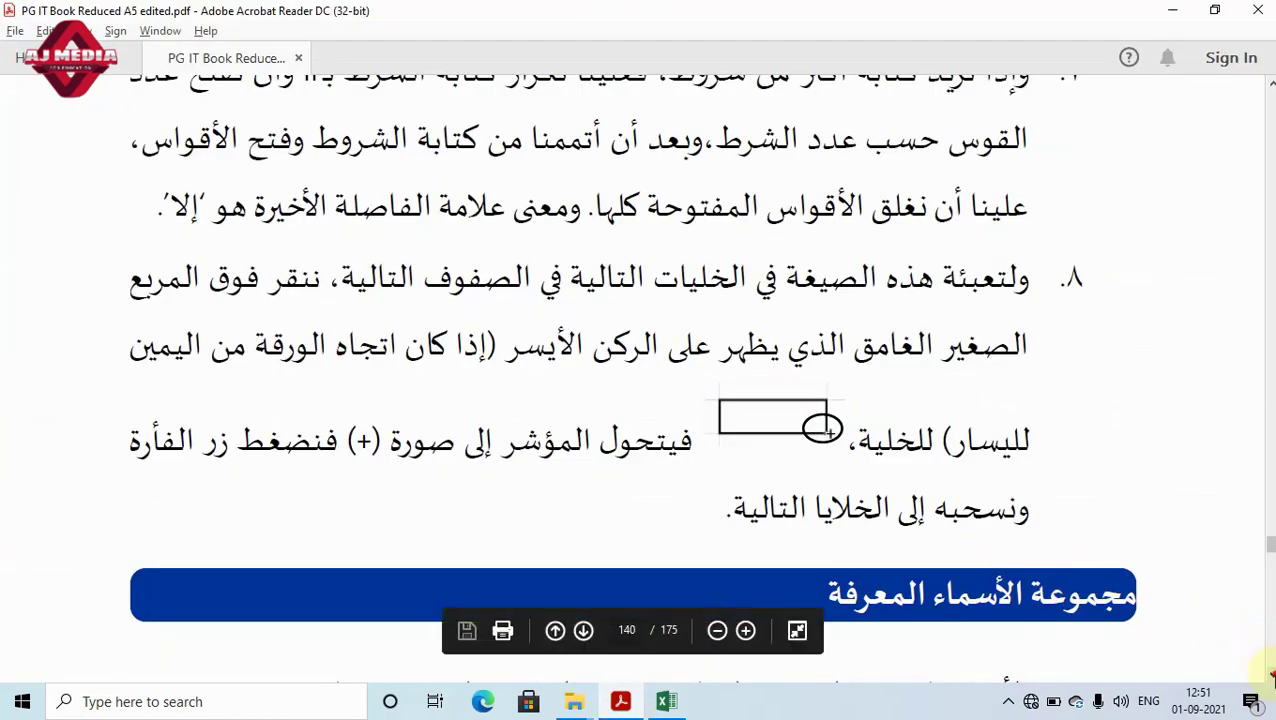
Step: Scroll the PDF to the defined-names explanation, where H2 is renamed 'المجموع١'
scroll(1265, 665, "down", 1)
scroll(1264, 660, "down", 3)
scroll(1262, 600, "down", 4)
scroll(1257, 484, "down", 2)
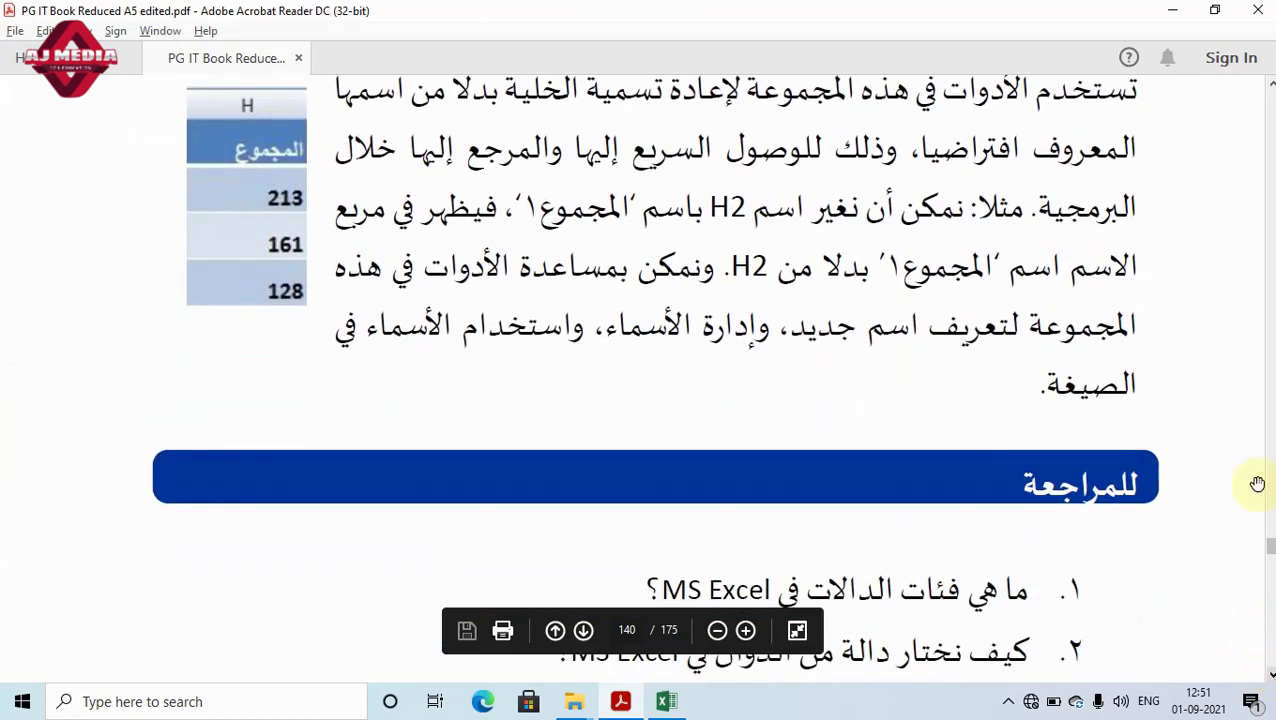
left_click(1270, 86)
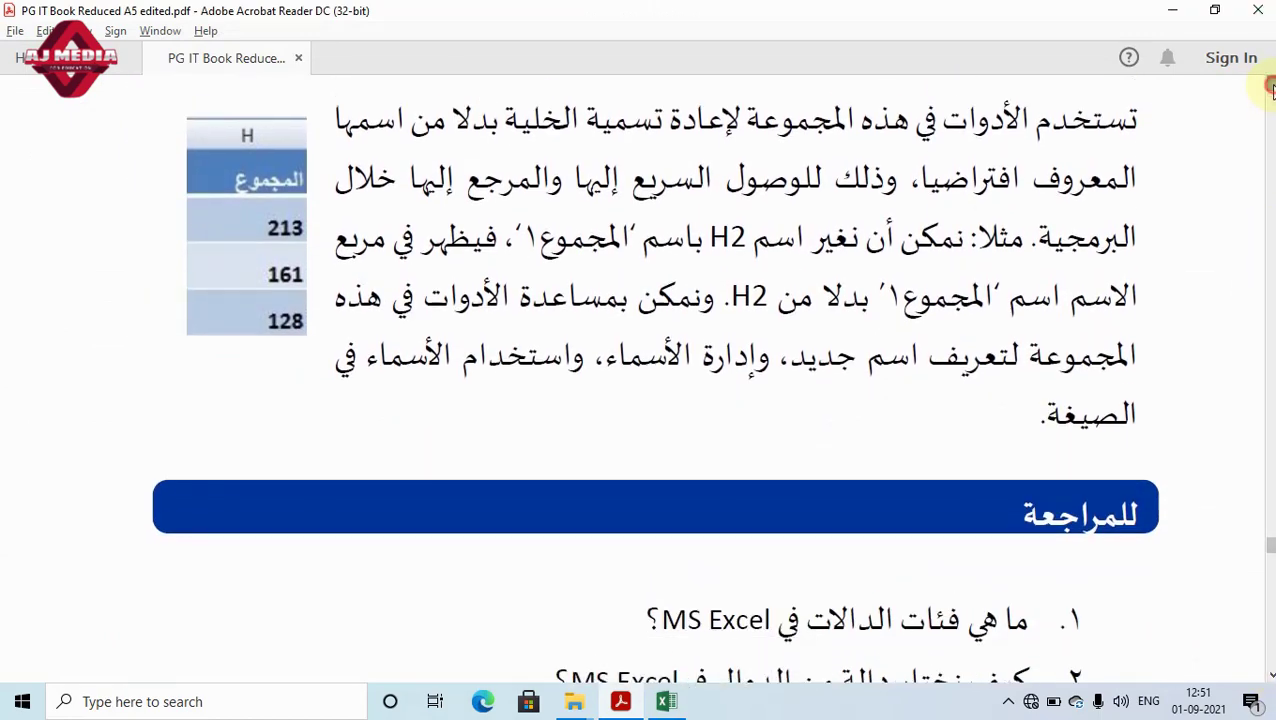
left_click(1270, 86)
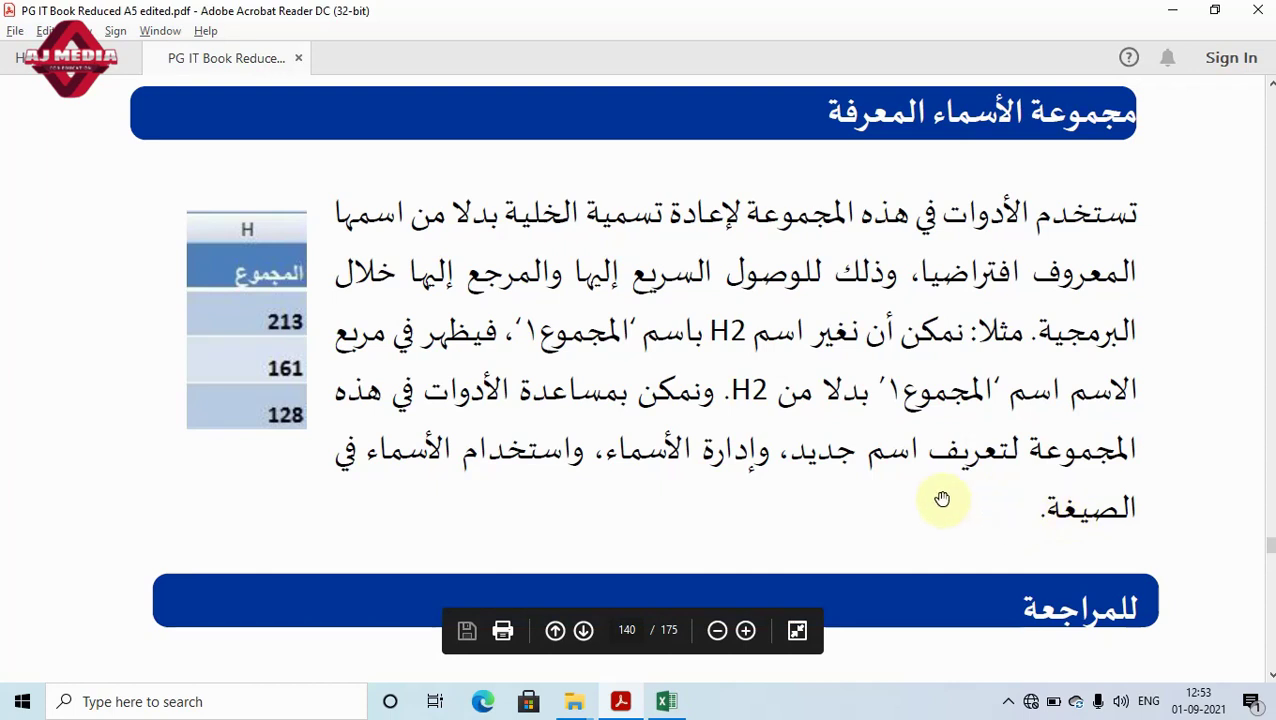
Step: Switch back to the Excel marks sheet and select the percentage cell Q9 (77.2)
left_click(667, 702)
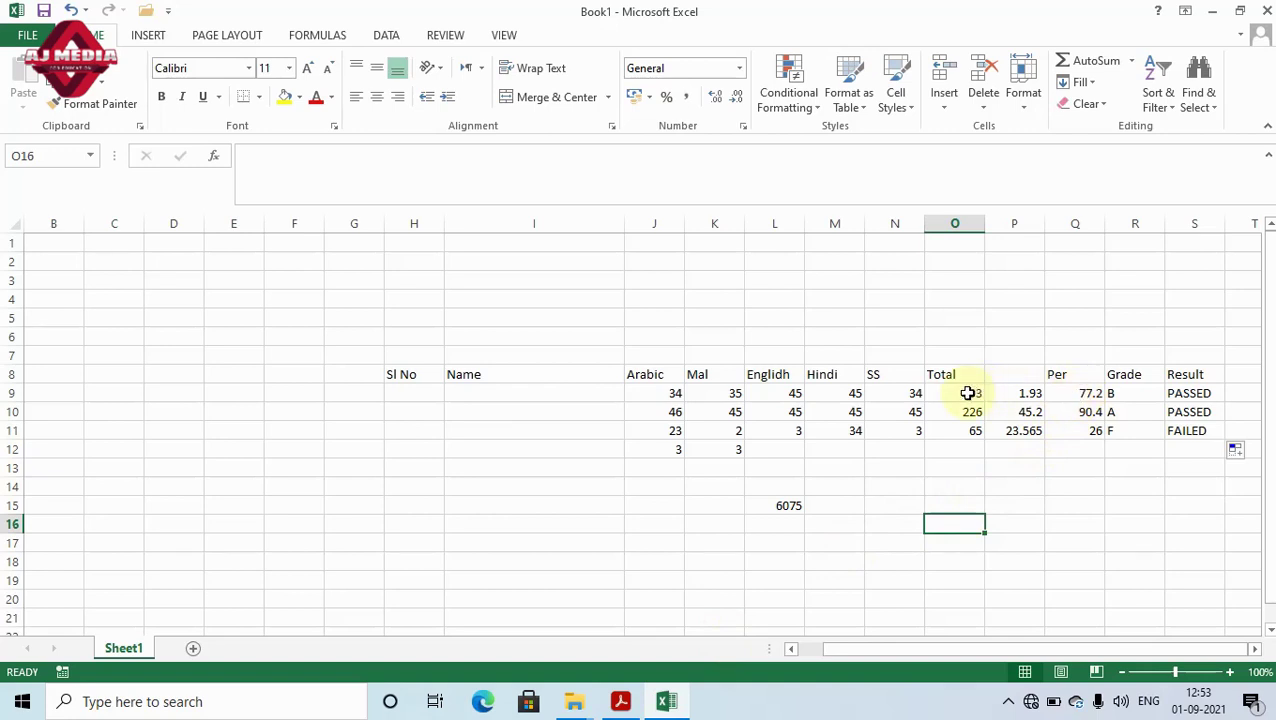
left_click(1080, 392)
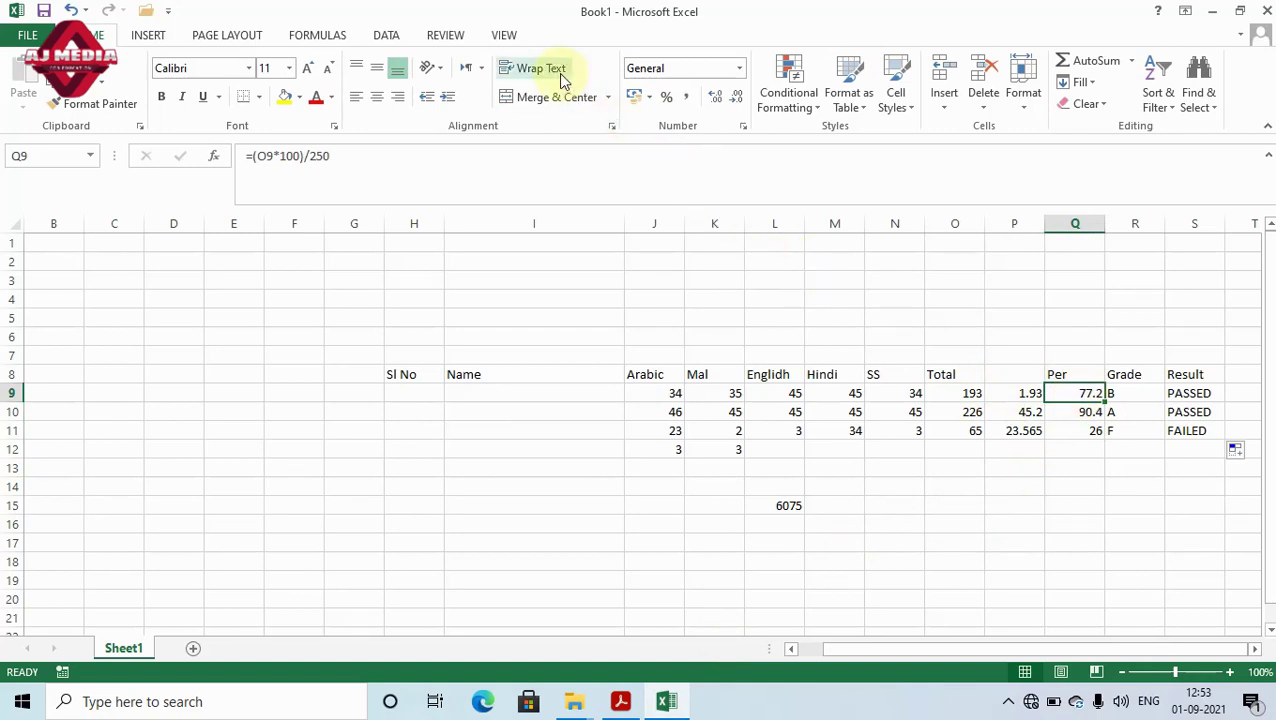
left_click(308, 36)
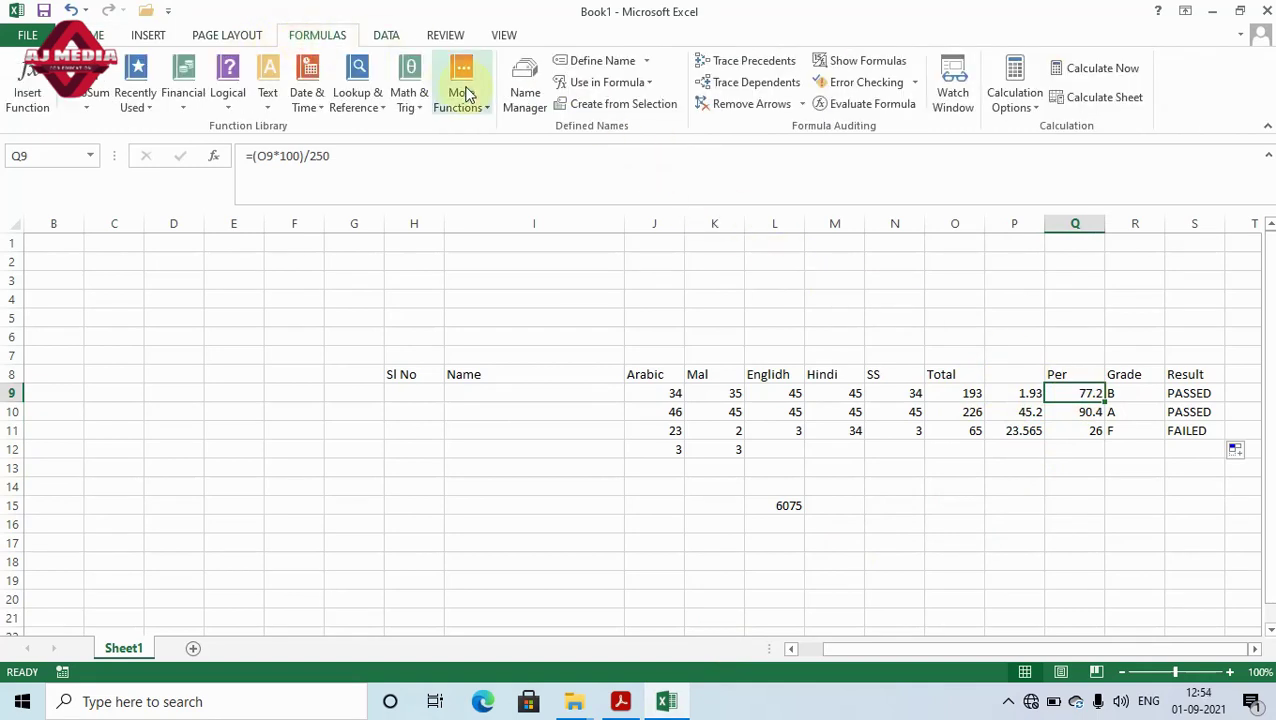
Step: Name cell Q9 'Percentage1' with Workbook scope
left_click(612, 63)
type("Percentage1")
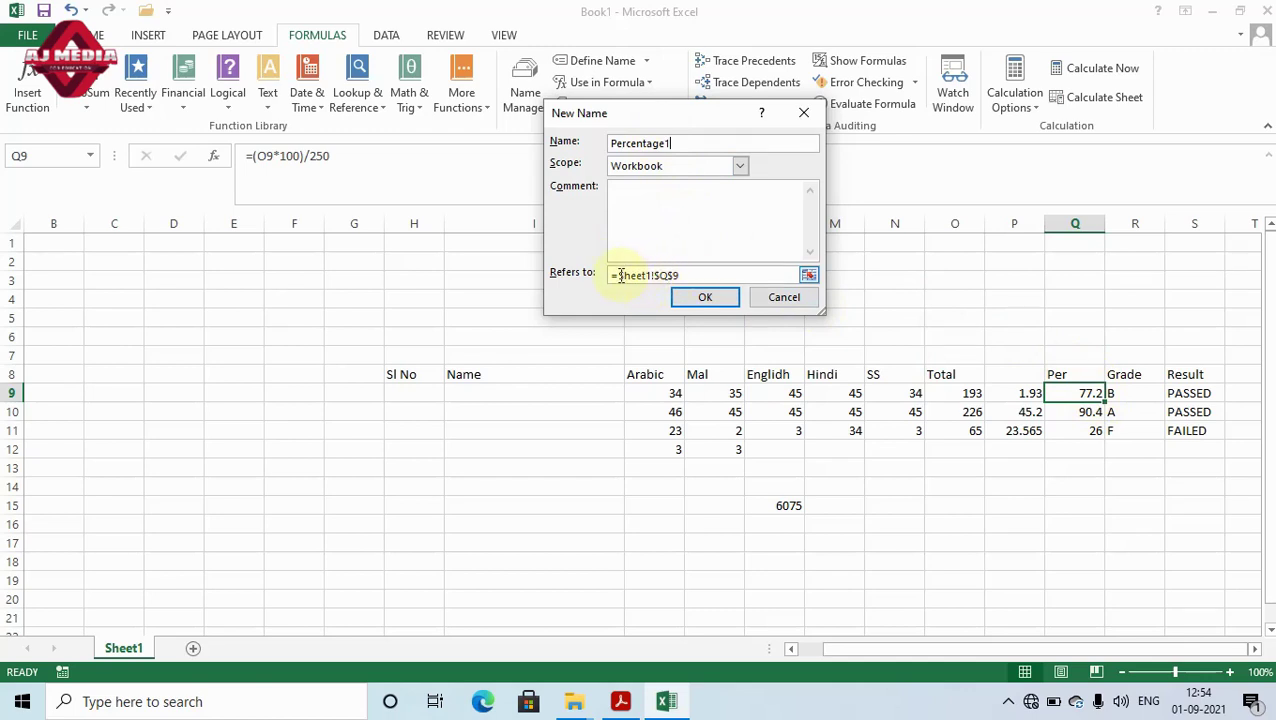
left_click(740, 167)
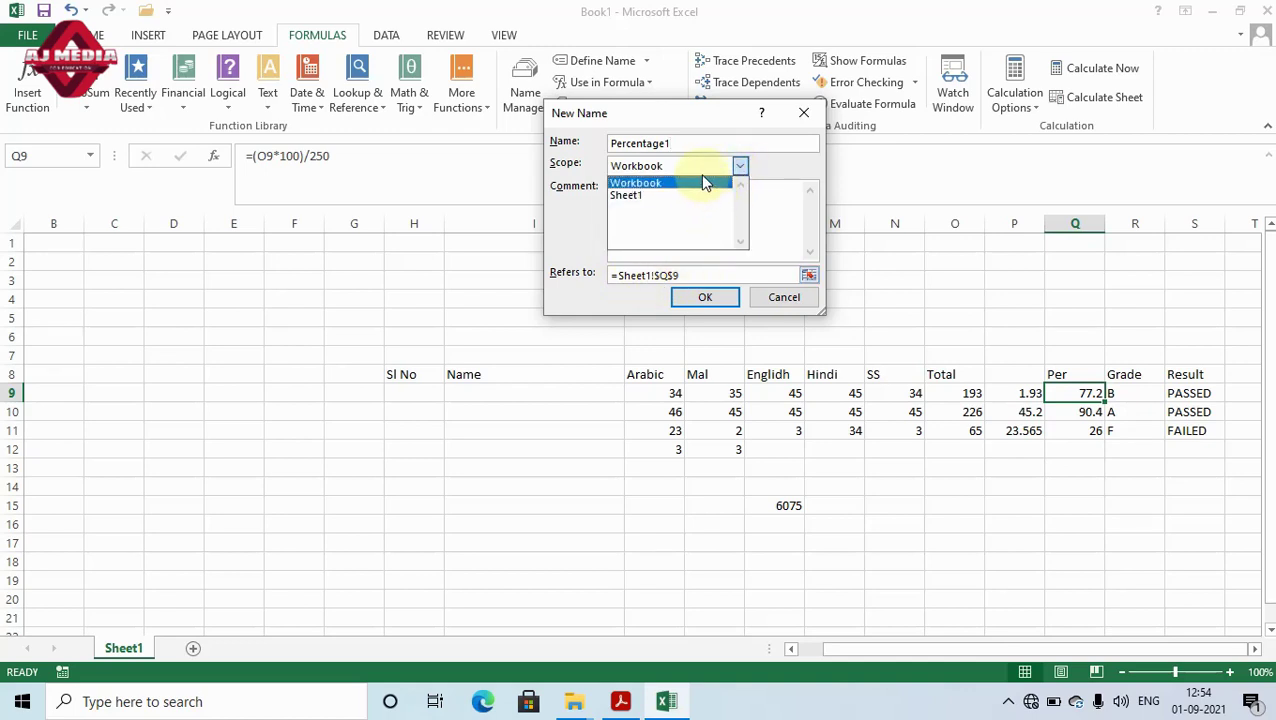
left_click(698, 186)
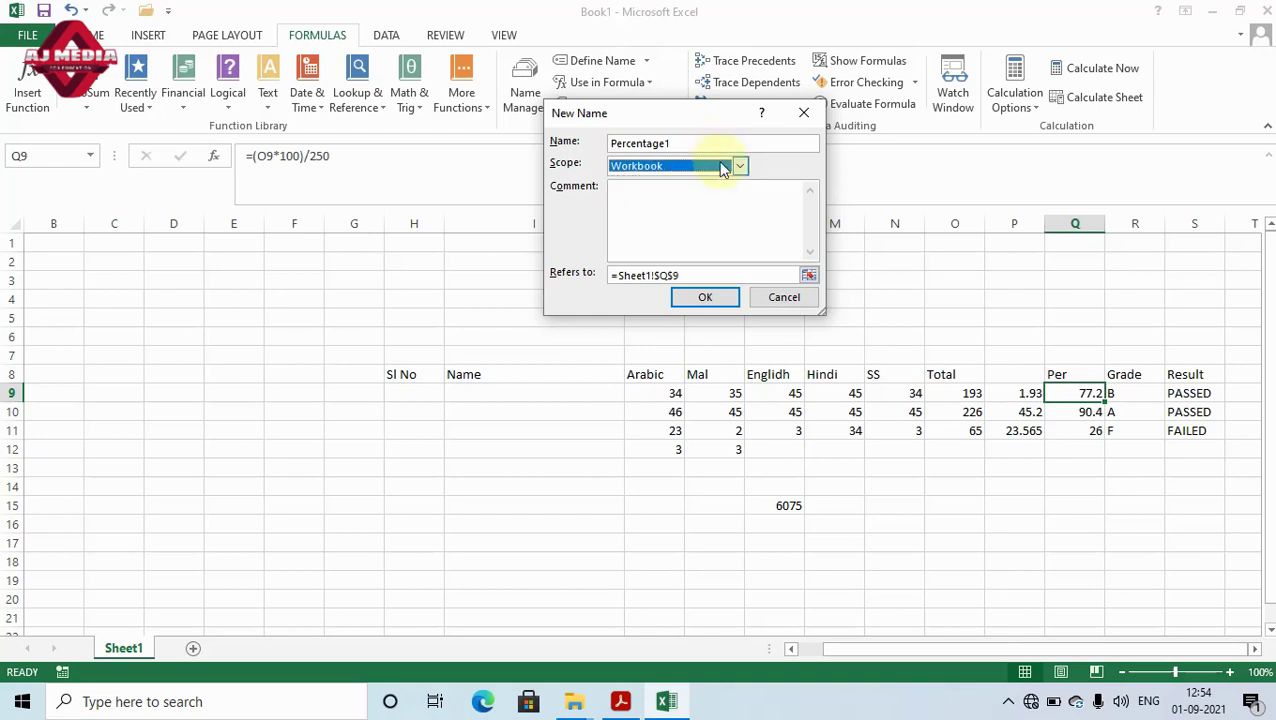
left_click(707, 298)
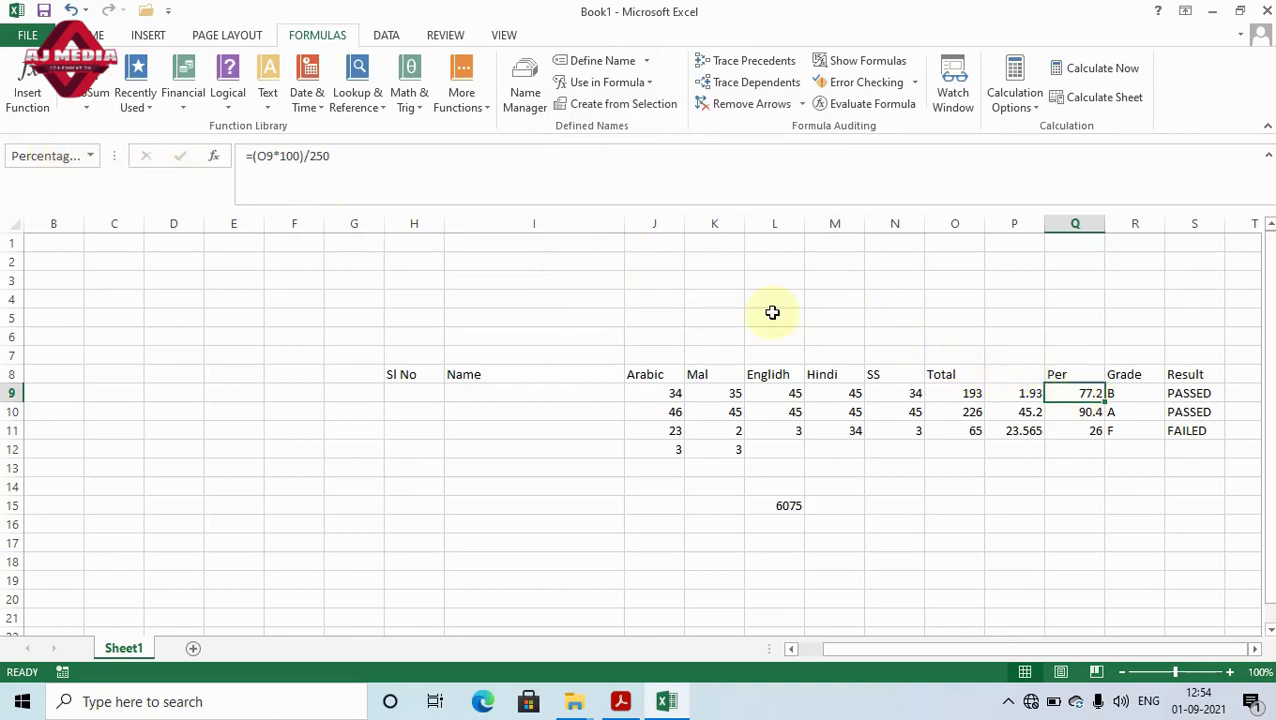
Step: Replace the first two Q9 references in R9's grade formula with Percentage1
left_click(1139, 396)
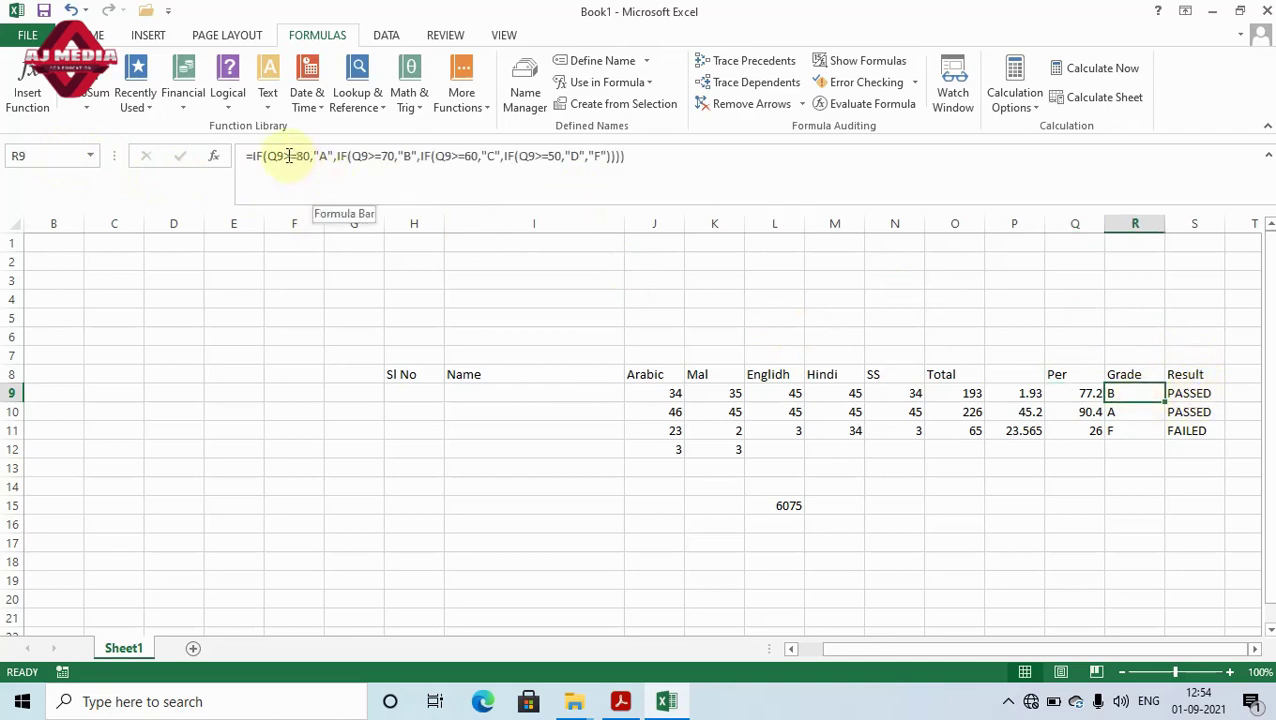
double_click(273, 156)
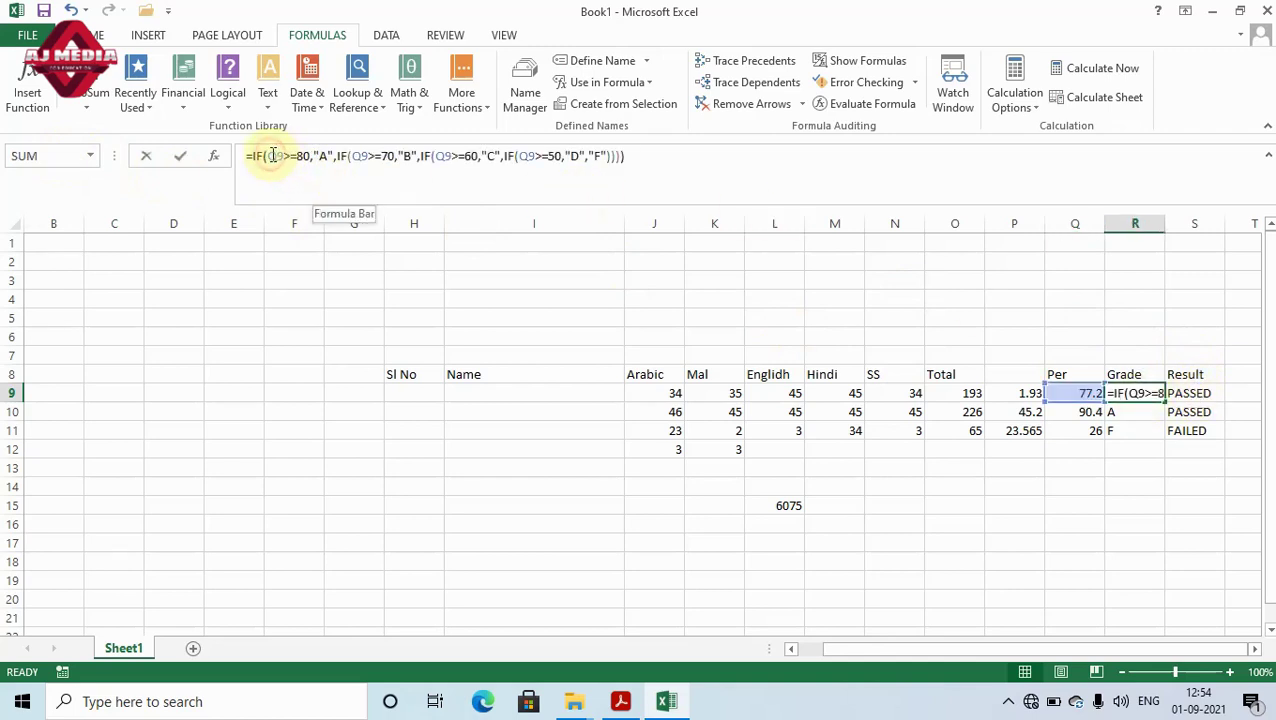
left_click(651, 86)
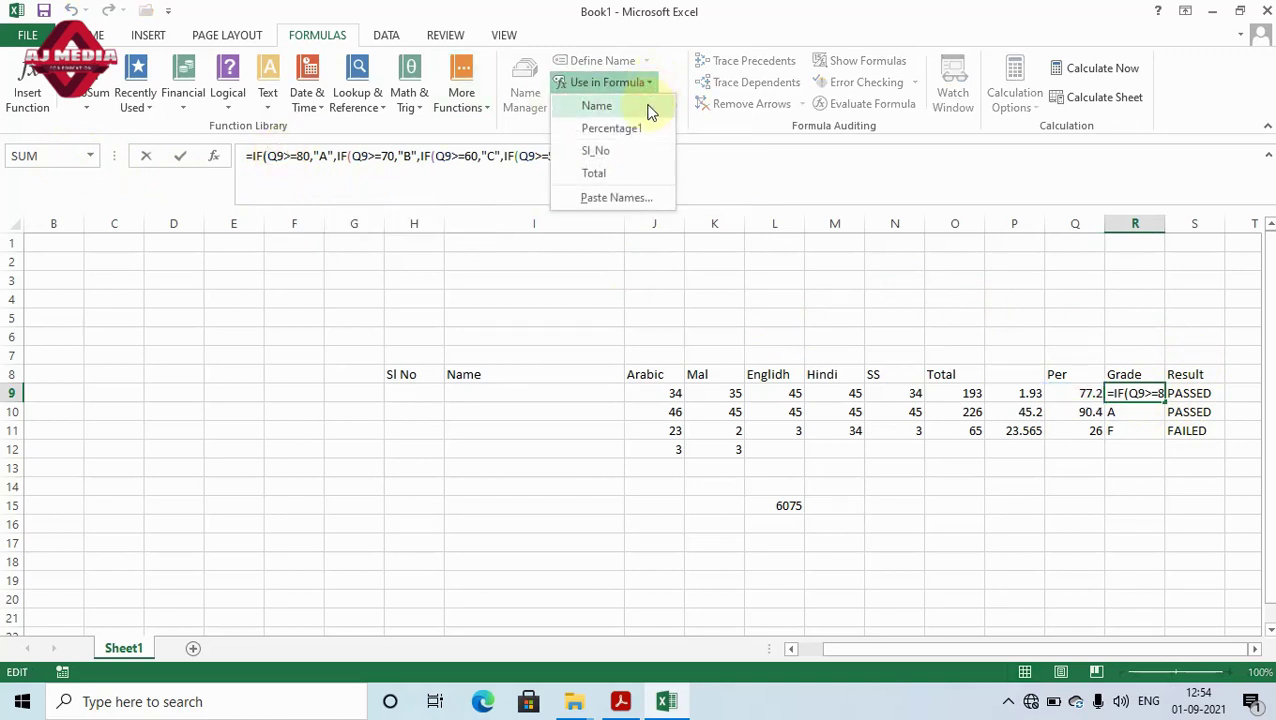
left_click(644, 130)
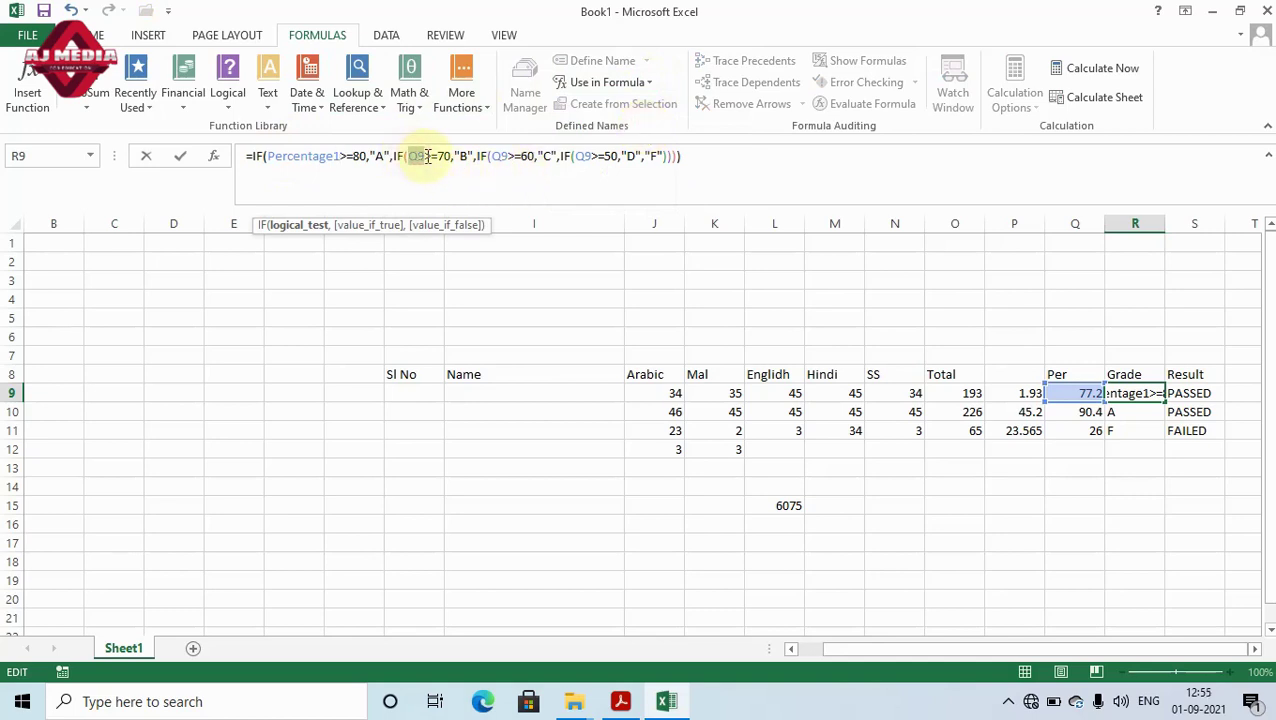
double_click(416, 156)
left_click(620, 86)
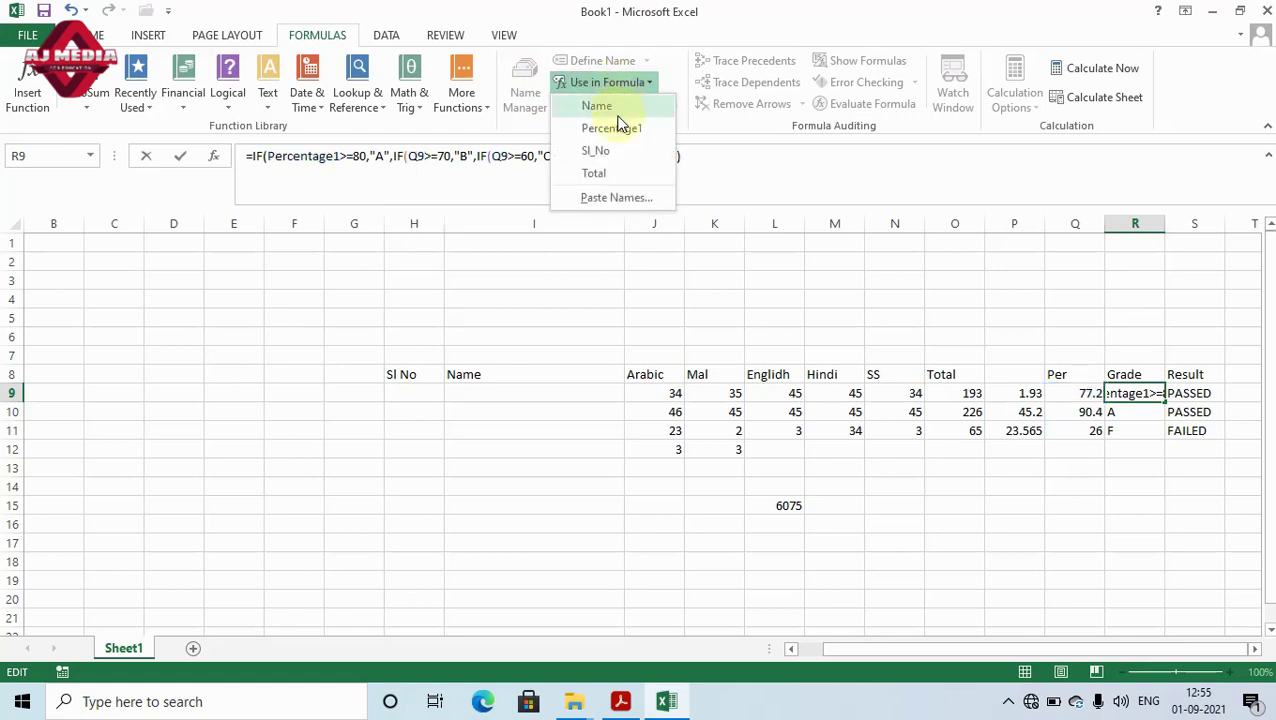
left_click(618, 126)
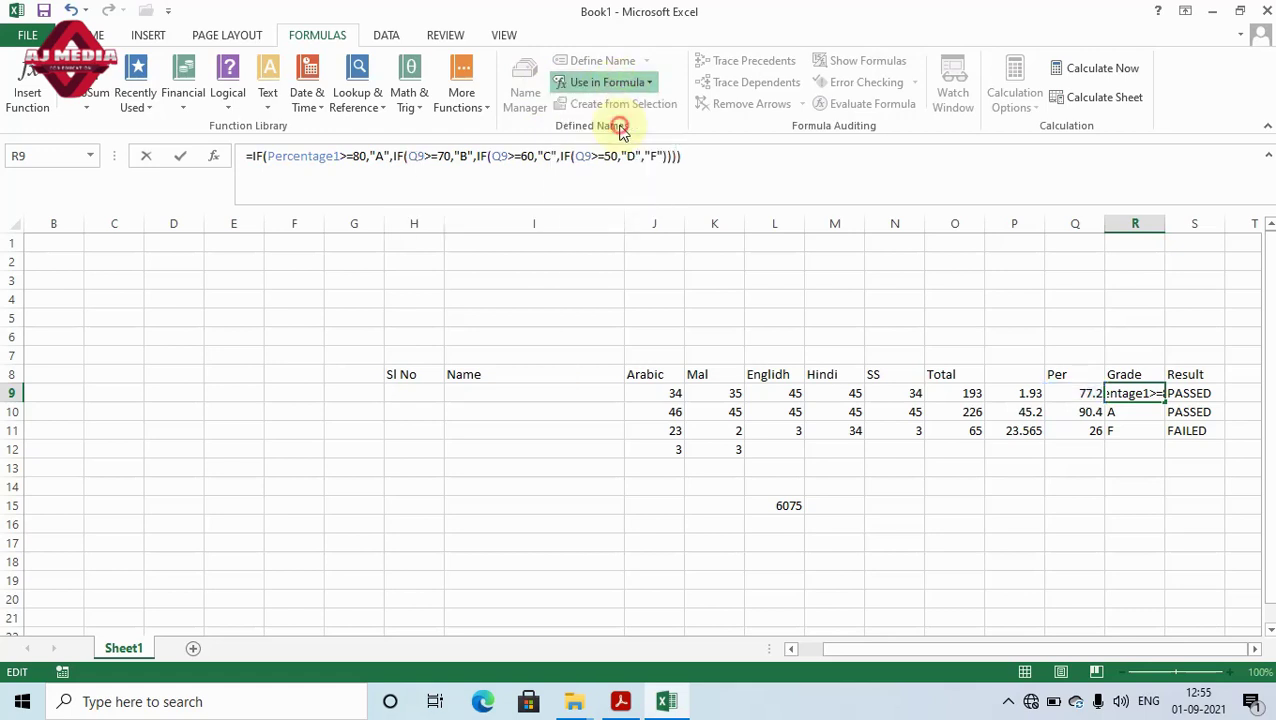
Step: Swap Q9 for Percentage1 in the third and fourth grade conditions and confirm R9, still showing B
double_click(556, 156)
left_click(645, 84)
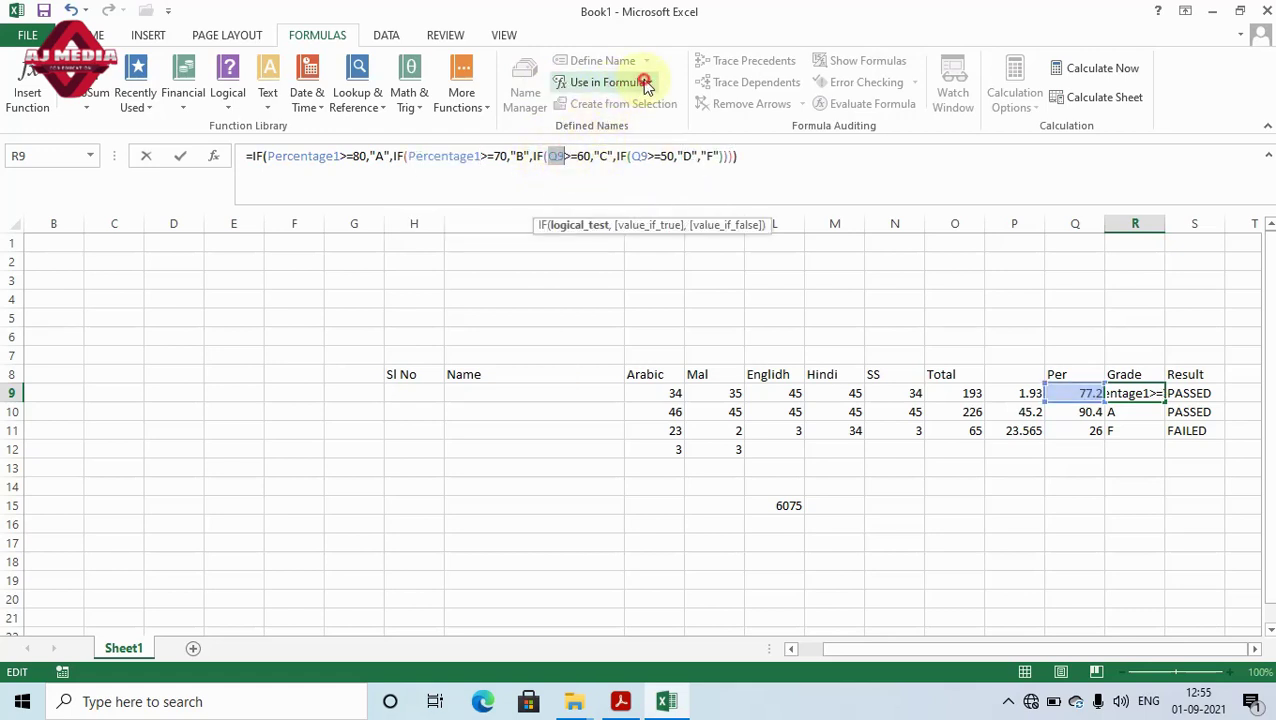
left_click(636, 128)
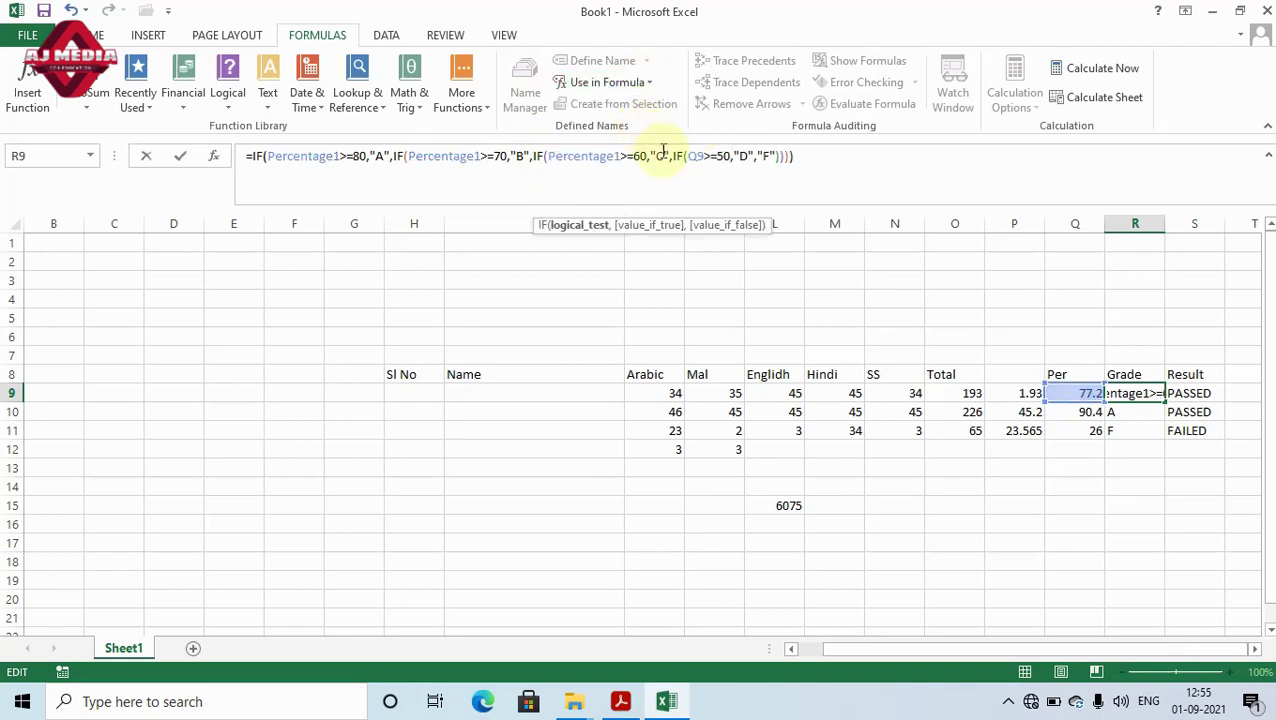
double_click(695, 156)
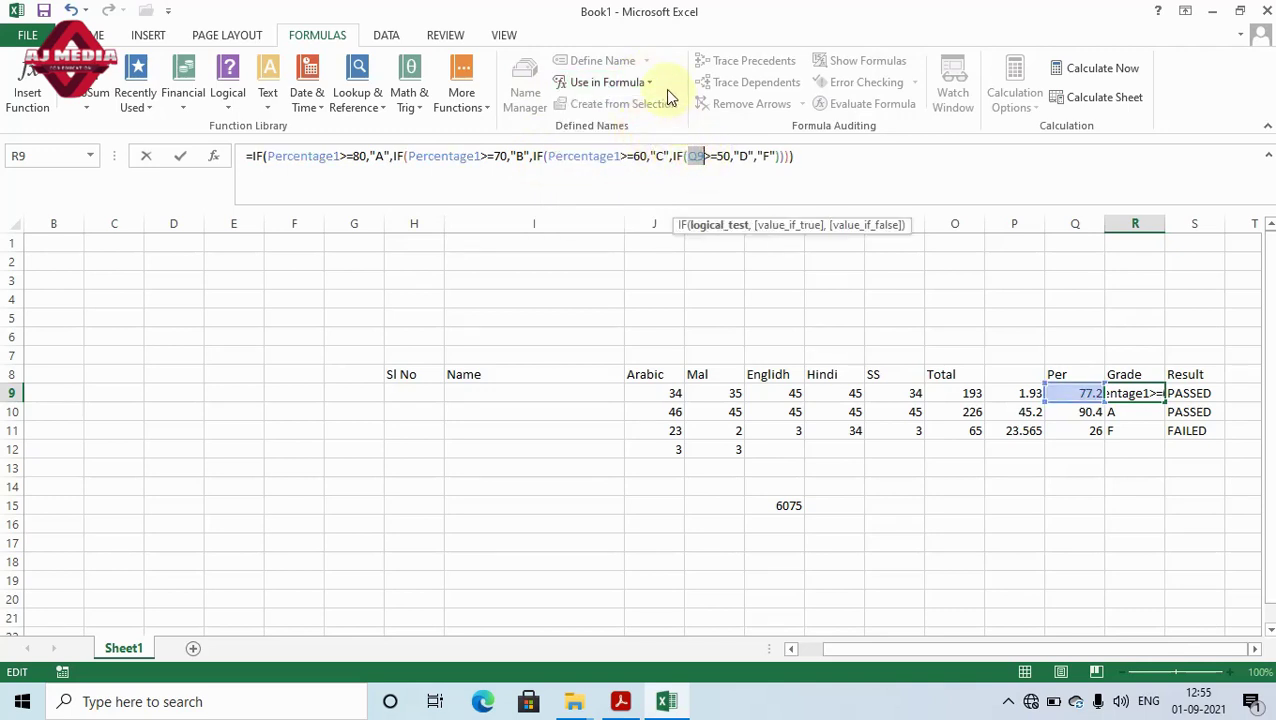
left_click(645, 84)
left_click(650, 127)
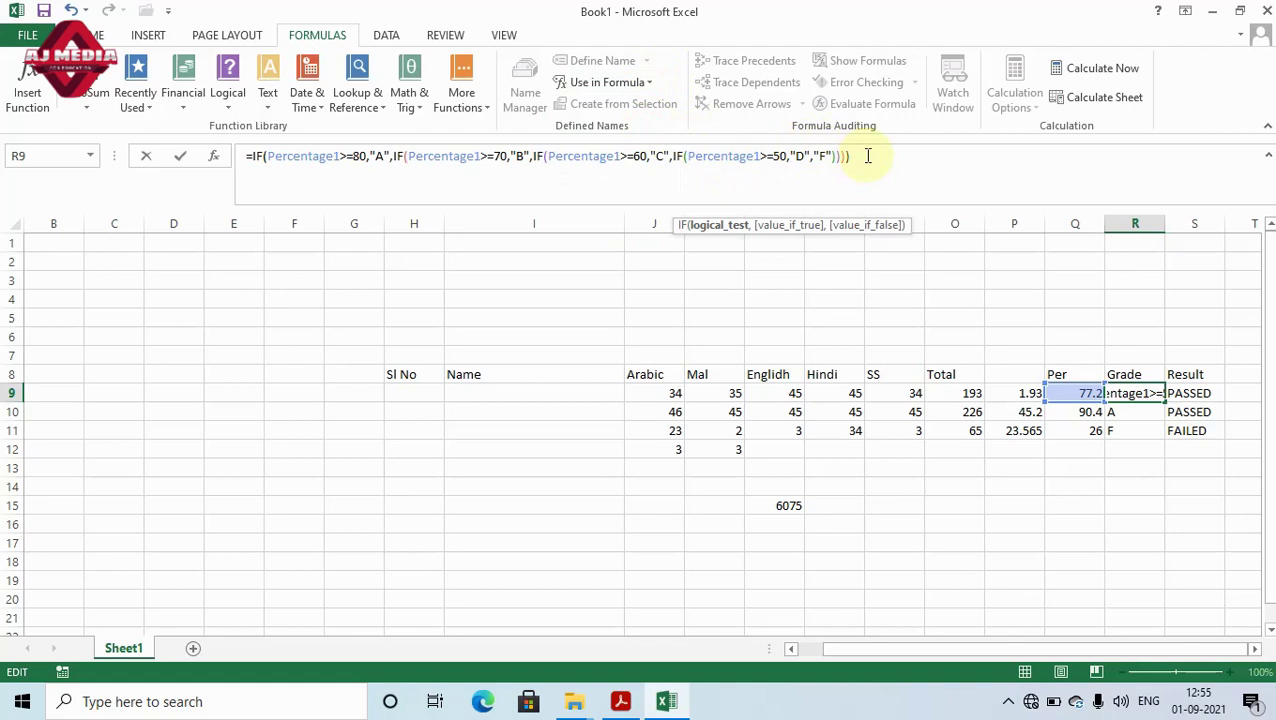
left_click(868, 156)
key("Return")
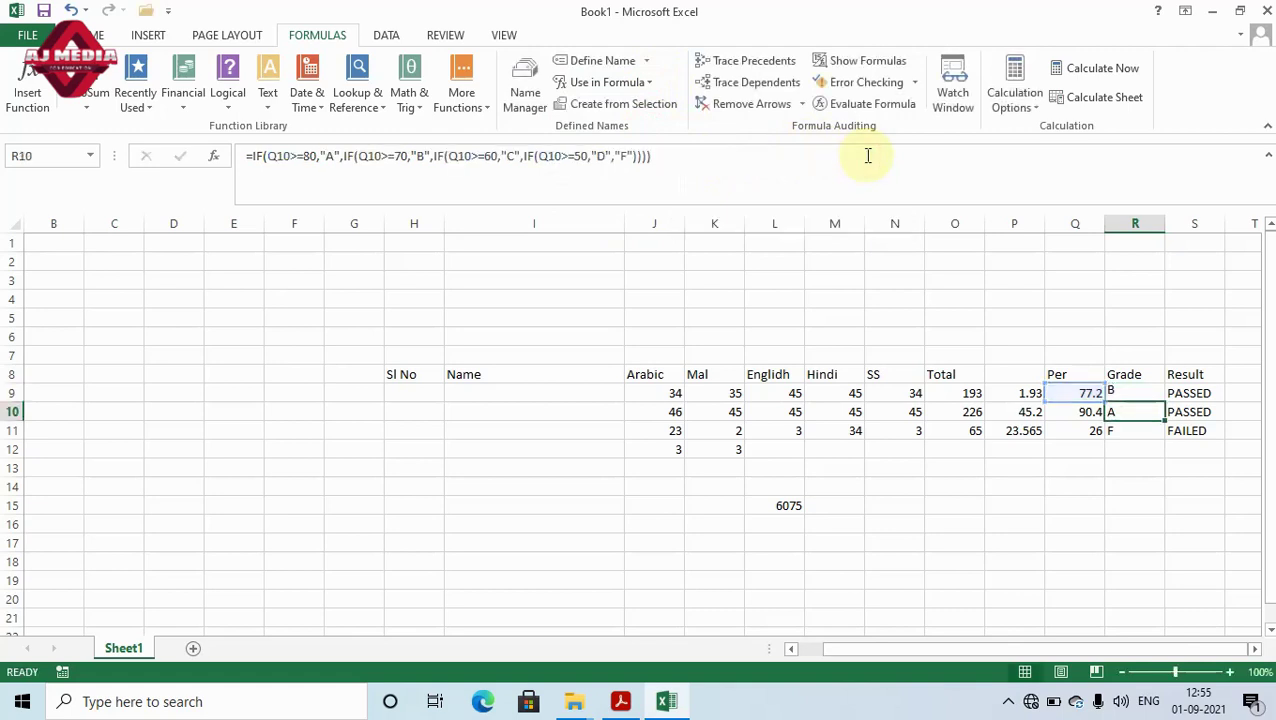
left_click(1145, 392)
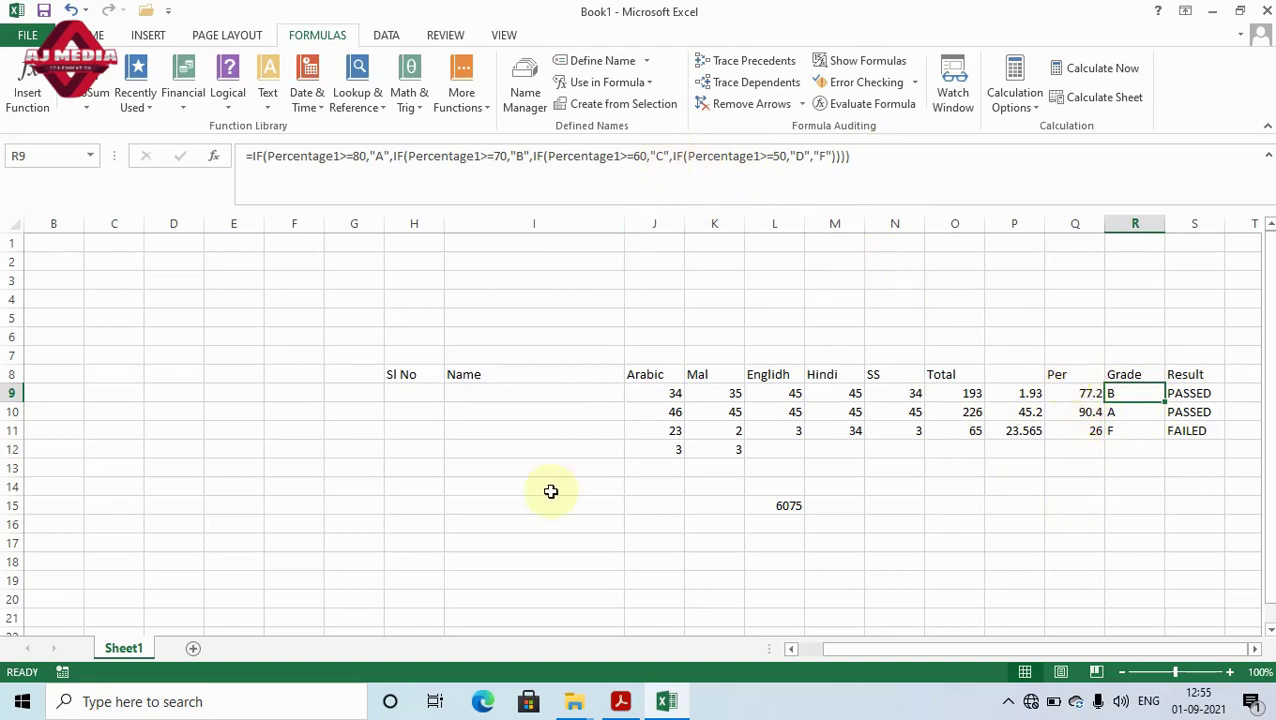
Step: On a new Sheet2, enter =IF(Percentage1>=70,"PASSED","FAILED") in F5, showing PASSED
left_click(193, 650)
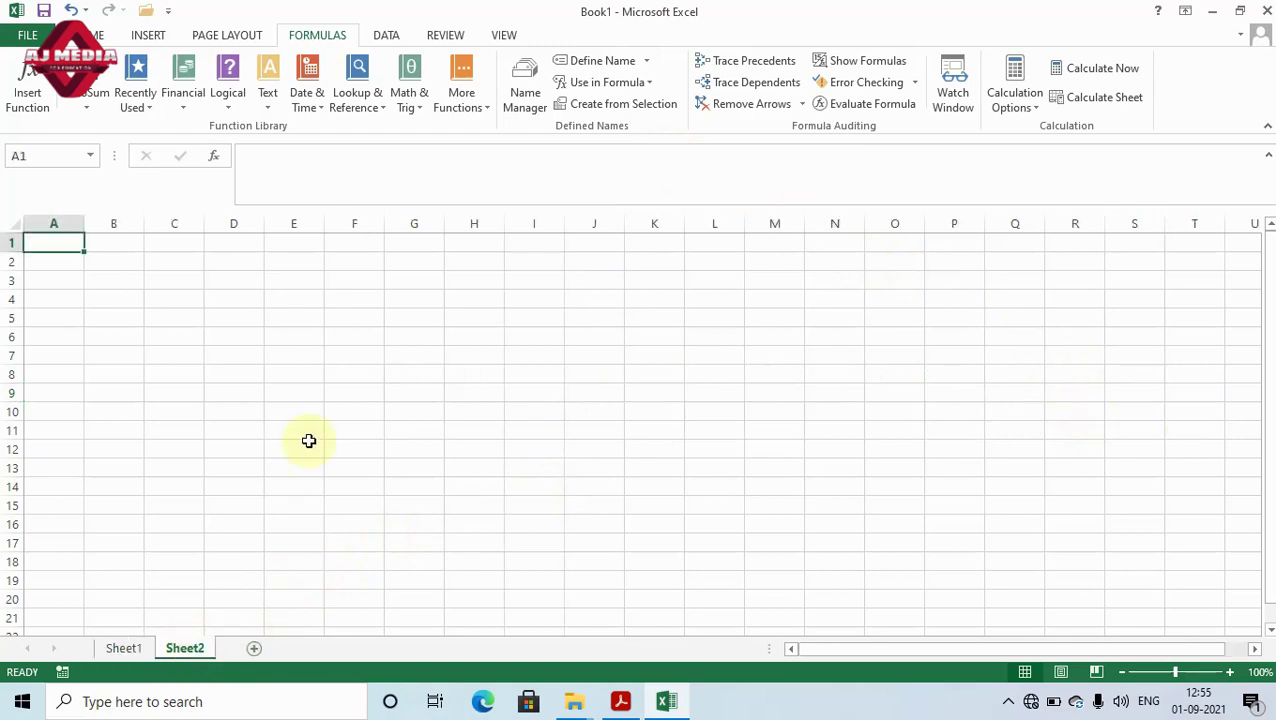
left_click(363, 313)
type("=")
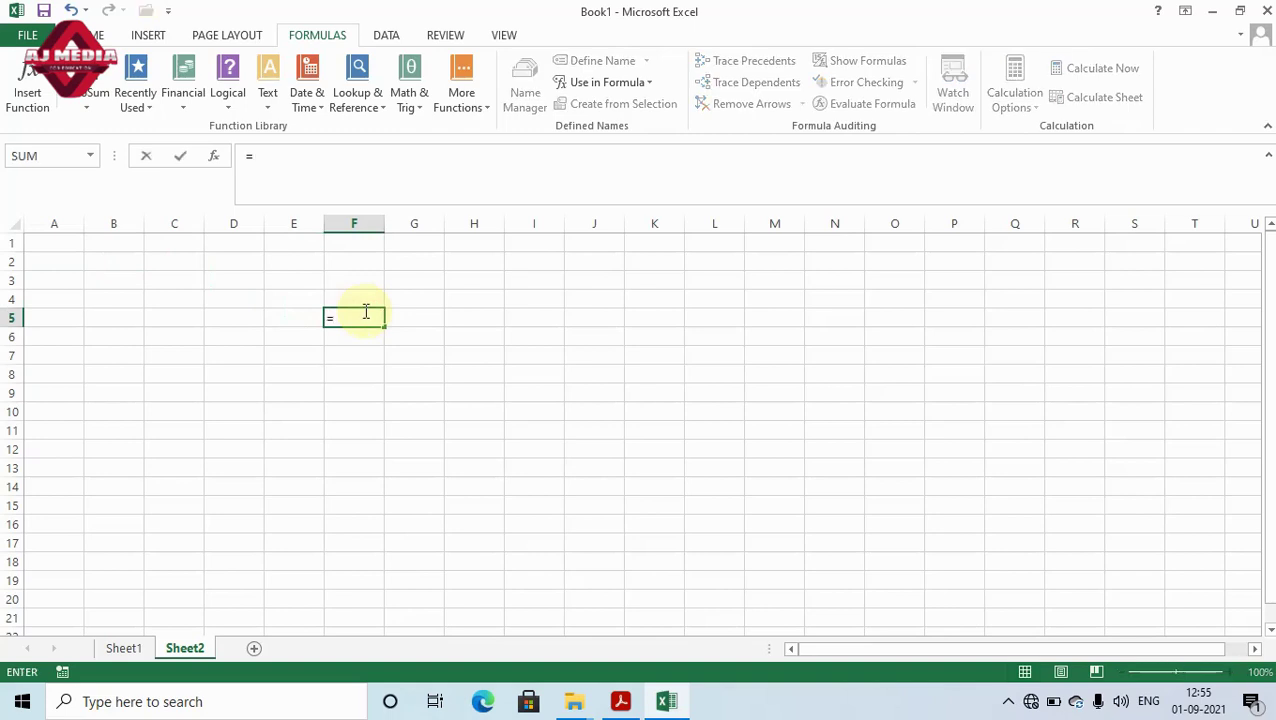
type("if")
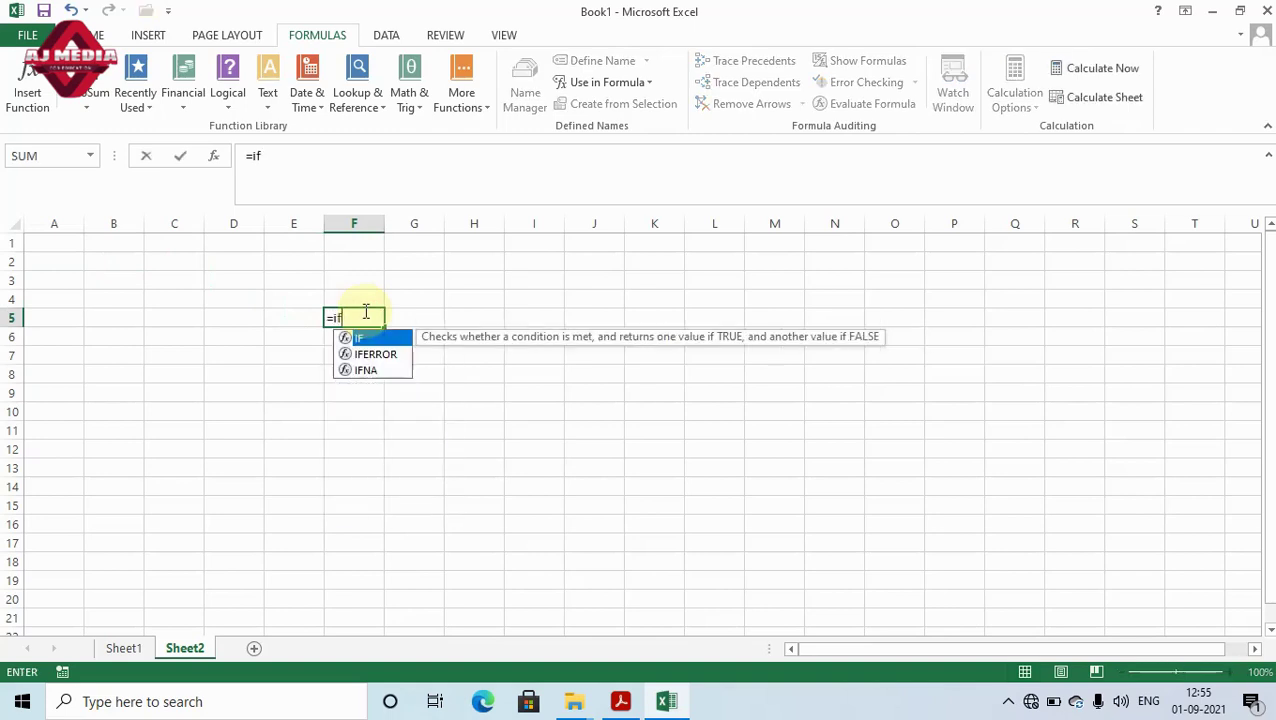
type("(")
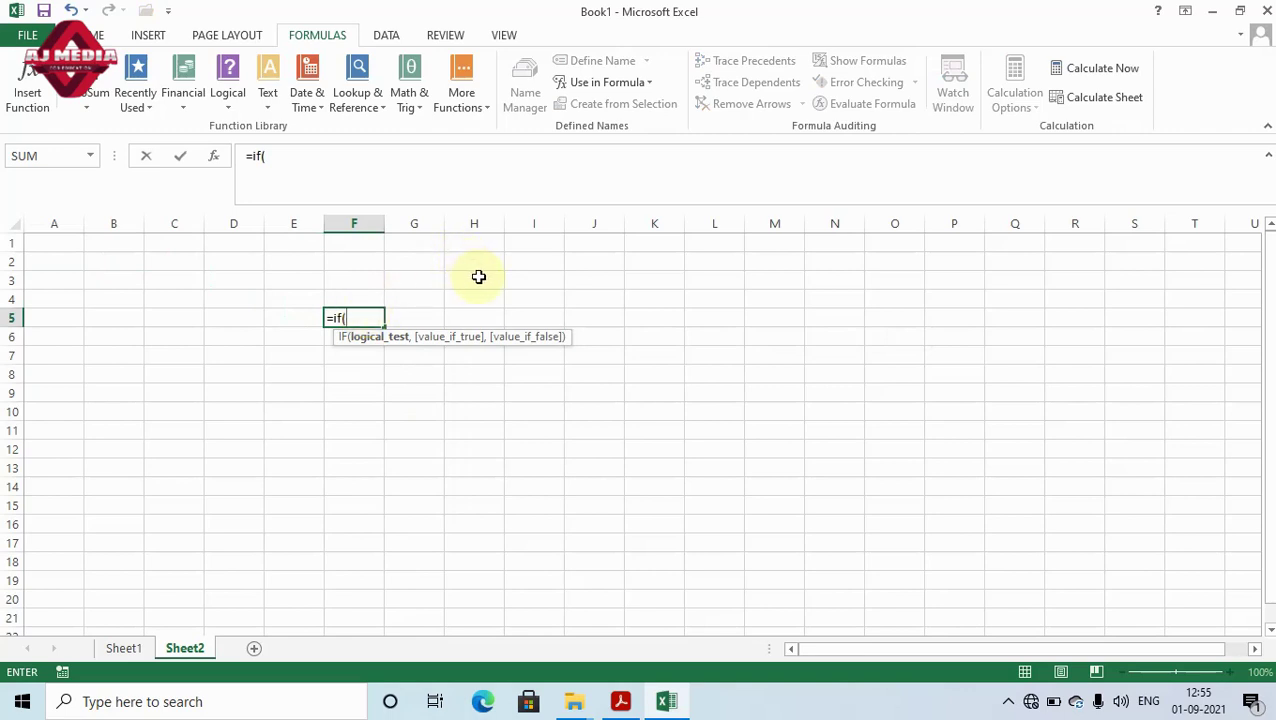
left_click(649, 83)
left_click(643, 130)
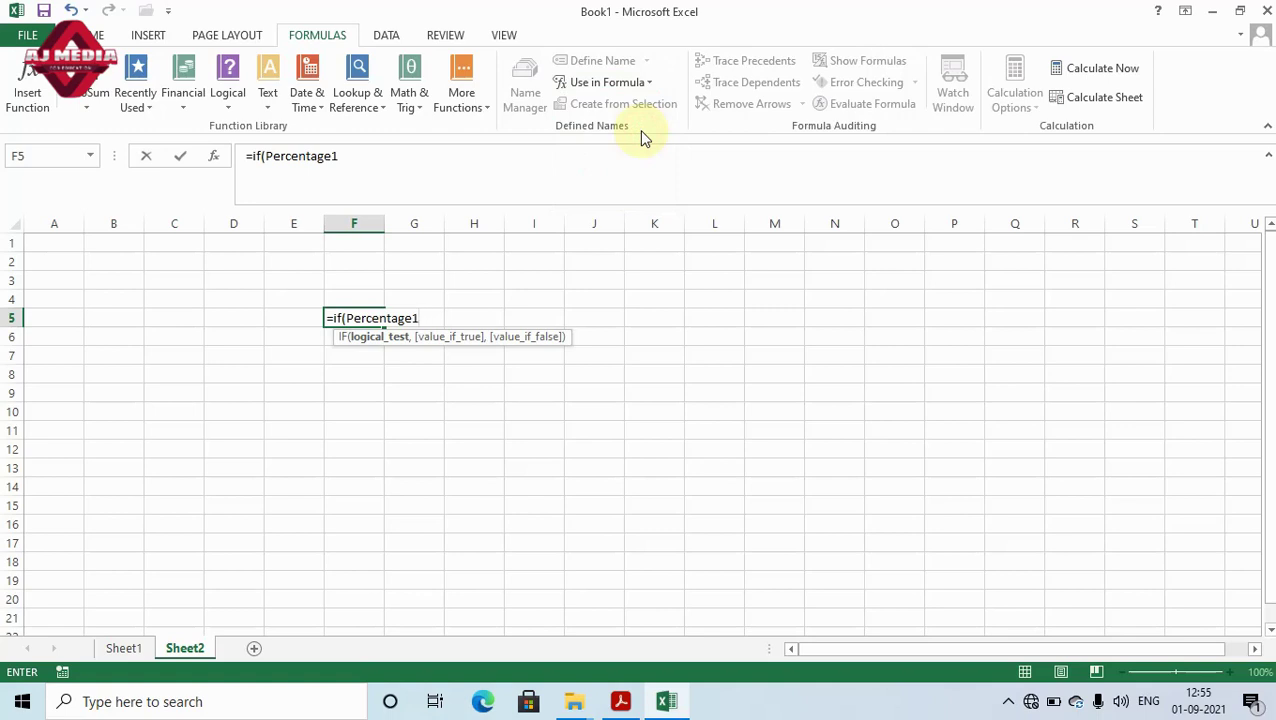
type(">")
type("=7")
type("8")
key("BackSpace")
type("70")
type(",")
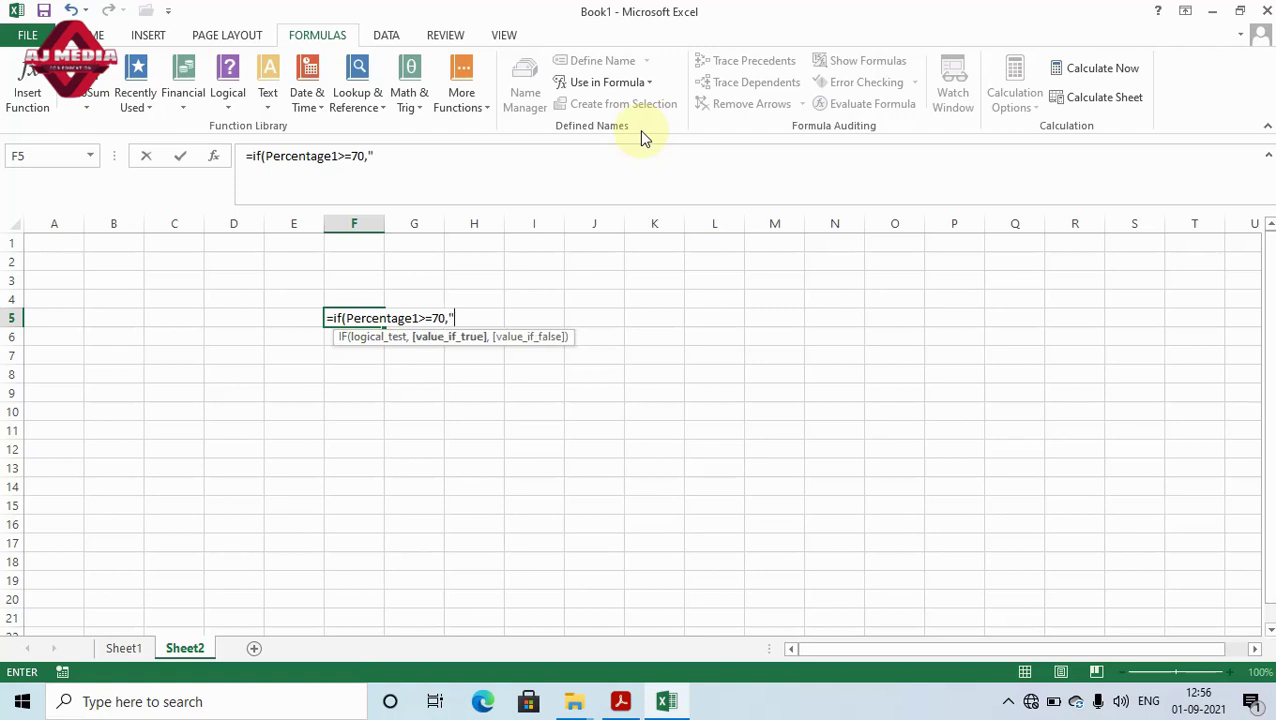
type("PAS")
type("SED")
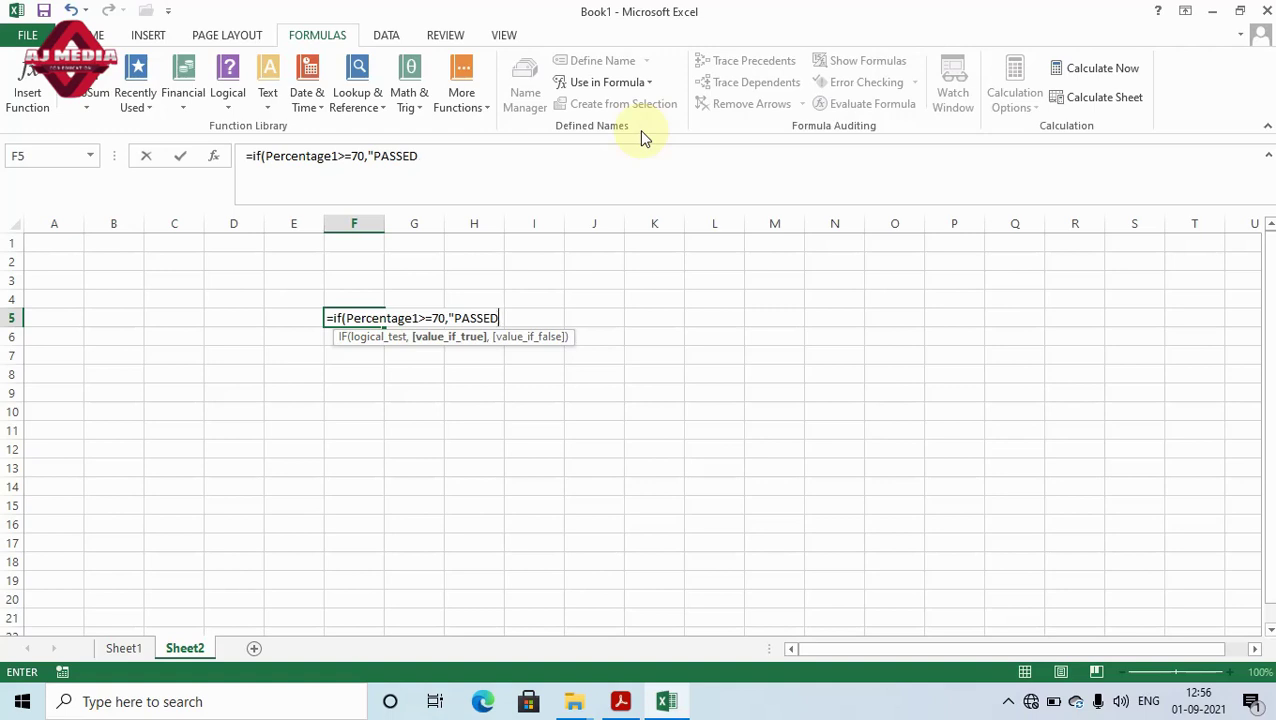
type("\",")
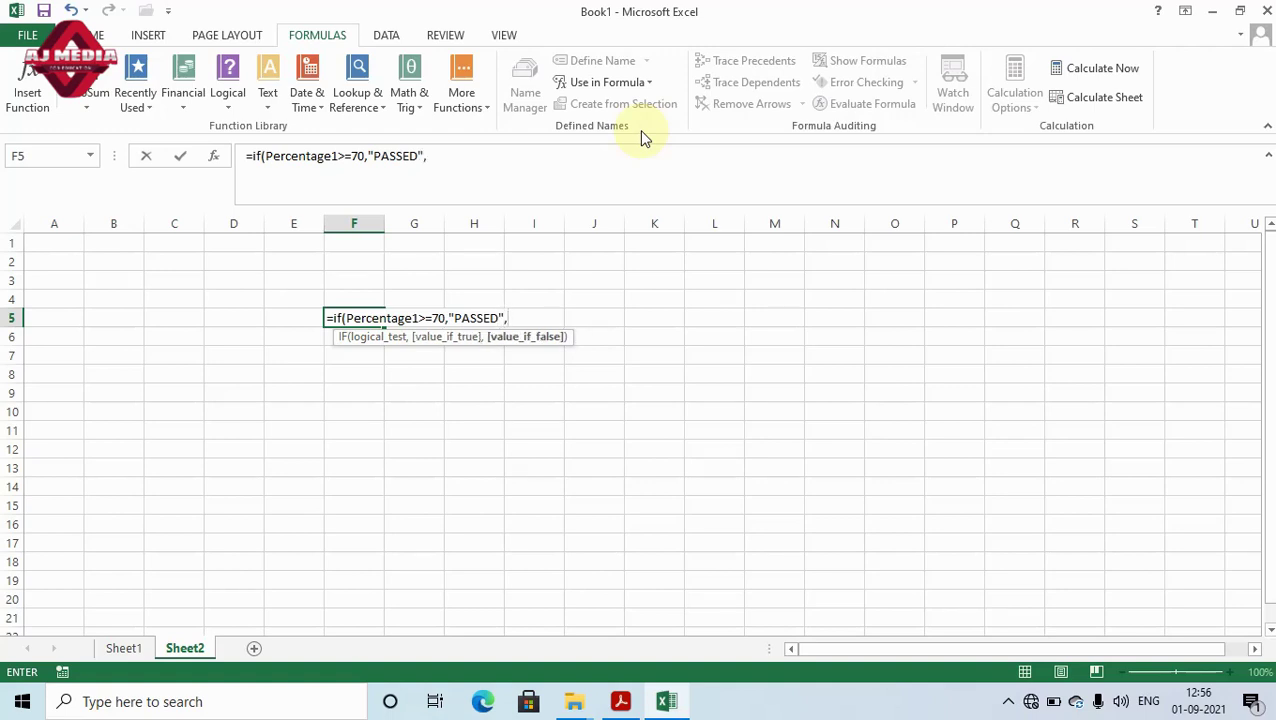
type("\"F")
type("AILED\"")
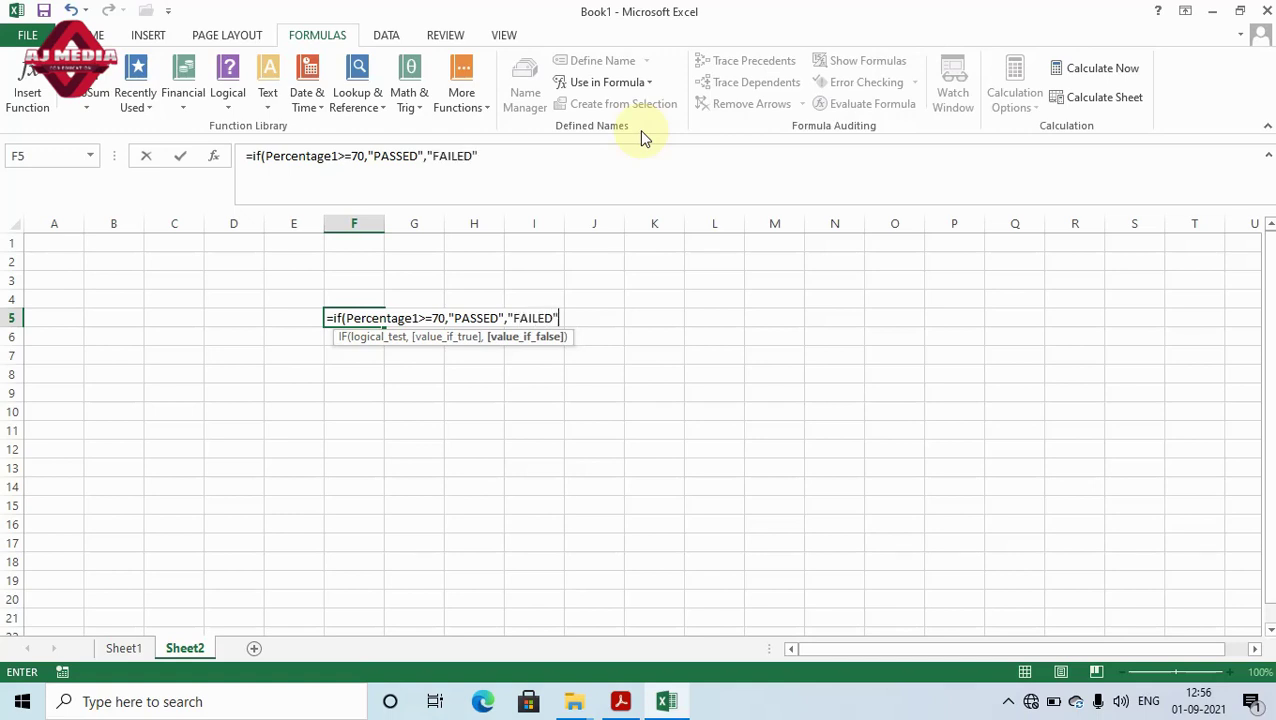
type(")")
key("Return")
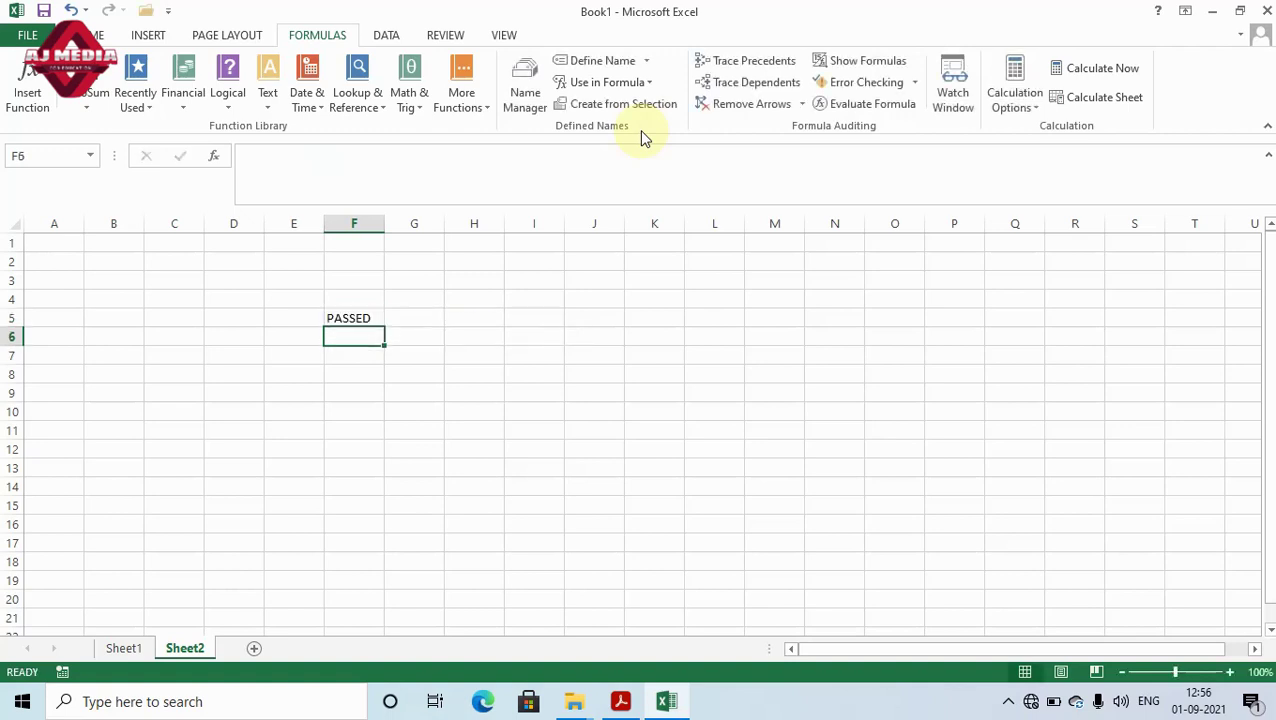
left_click(368, 320)
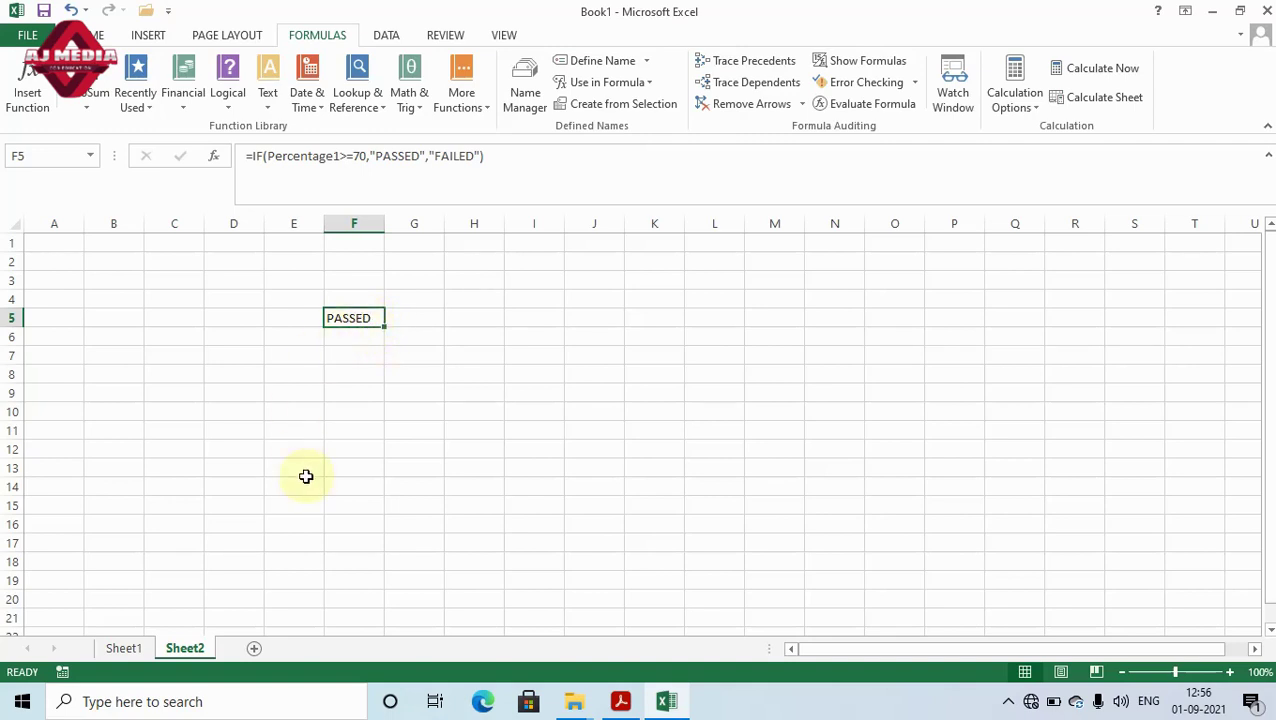
left_click(123, 647)
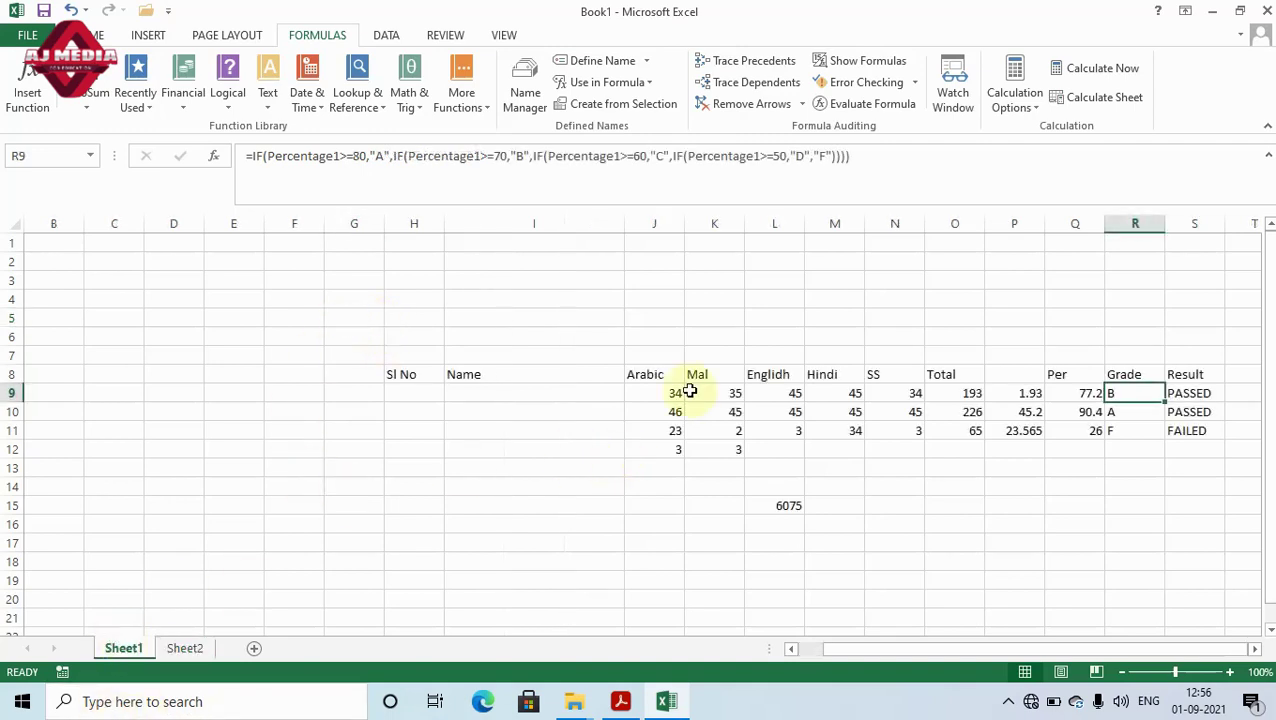
left_click(1088, 392)
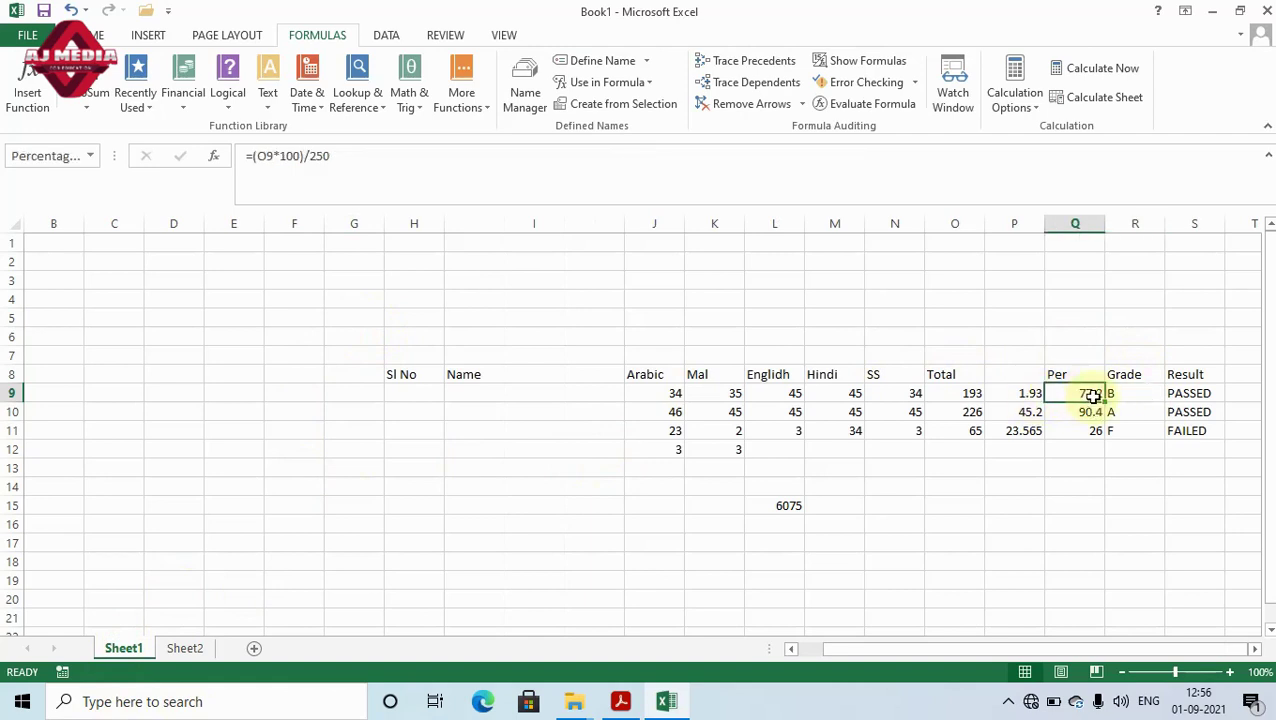
left_click(184, 648)
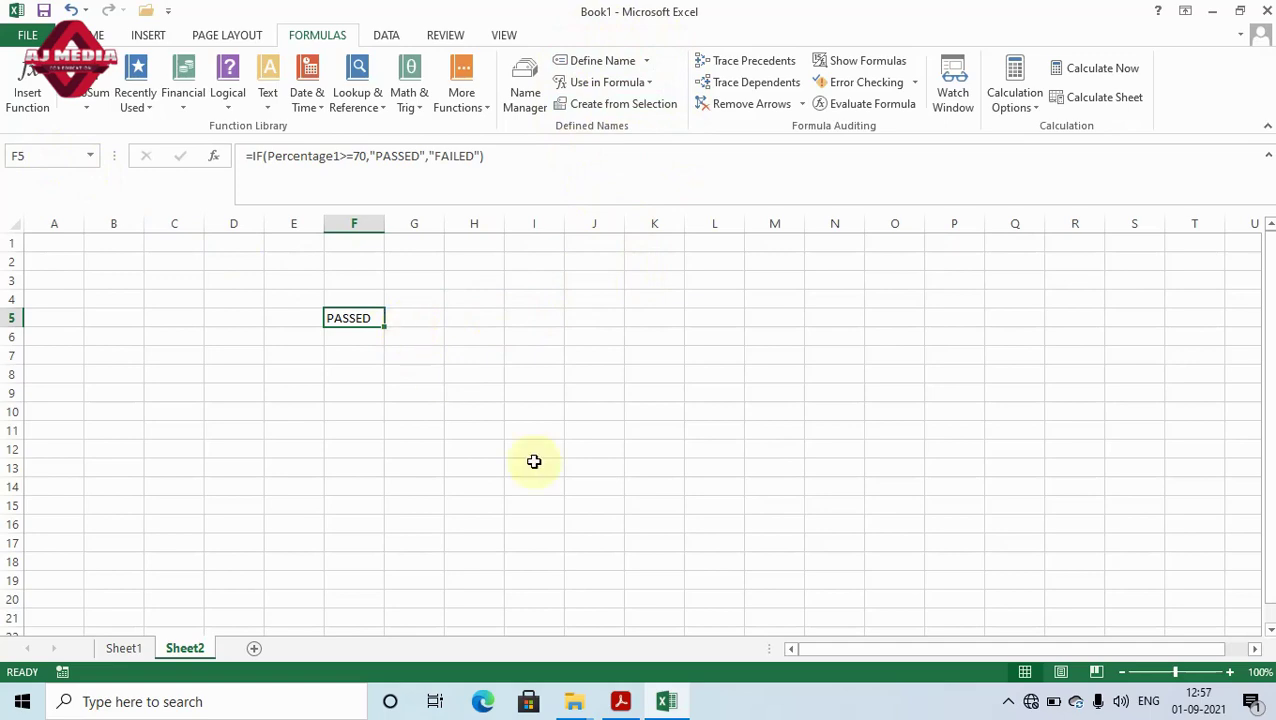
Step: Minimize Excel and scroll the PDF to page 140's Defined Names paragraph
left_click(665, 700)
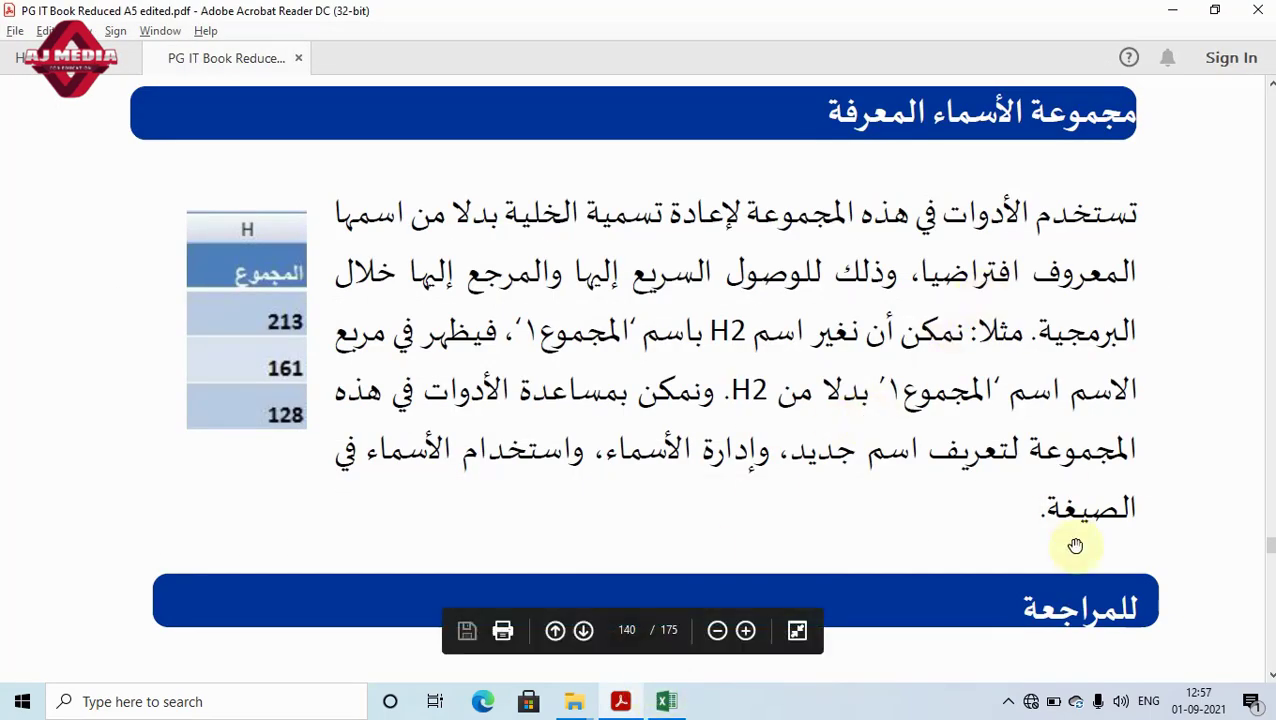
scroll(1128, 555, "down", 3)
scroll(1127, 380, "down", 1)
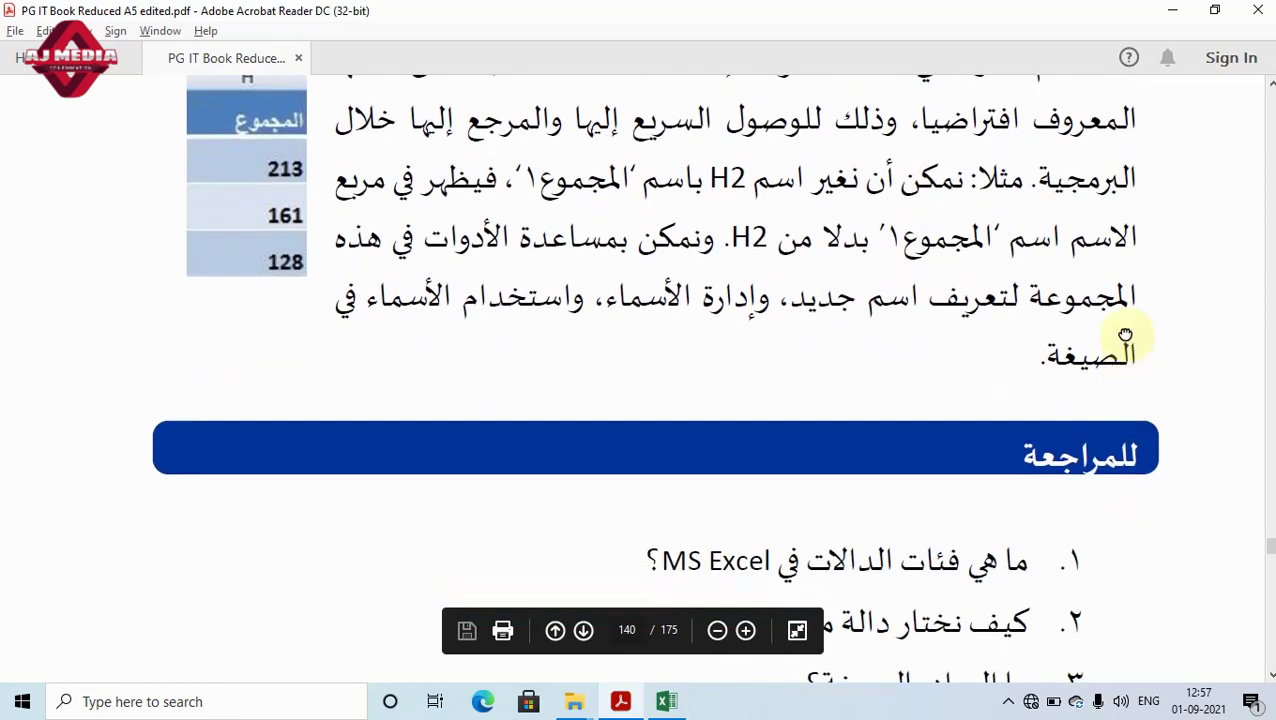
scroll(1125, 300, "down", 1)
scroll(1122, 268, "down", 1)
scroll(1110, 230, "down", 1)
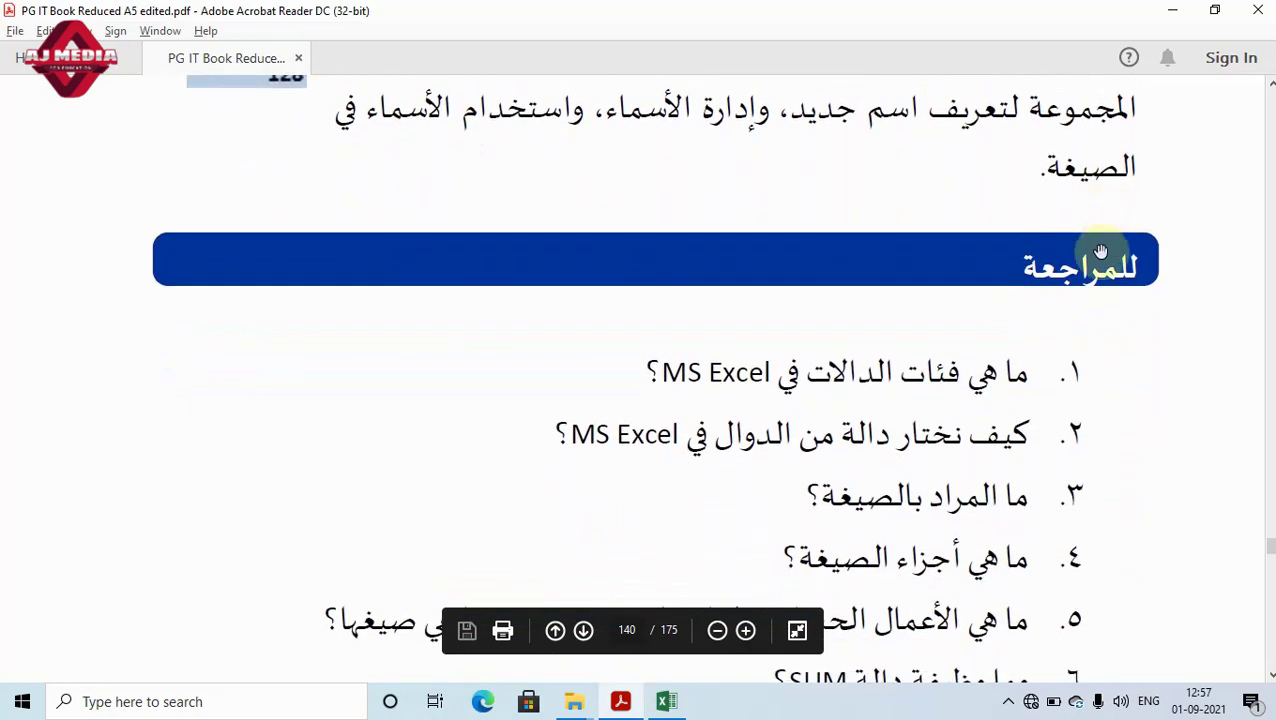
left_click_drag(1097, 251, 1072, 474)
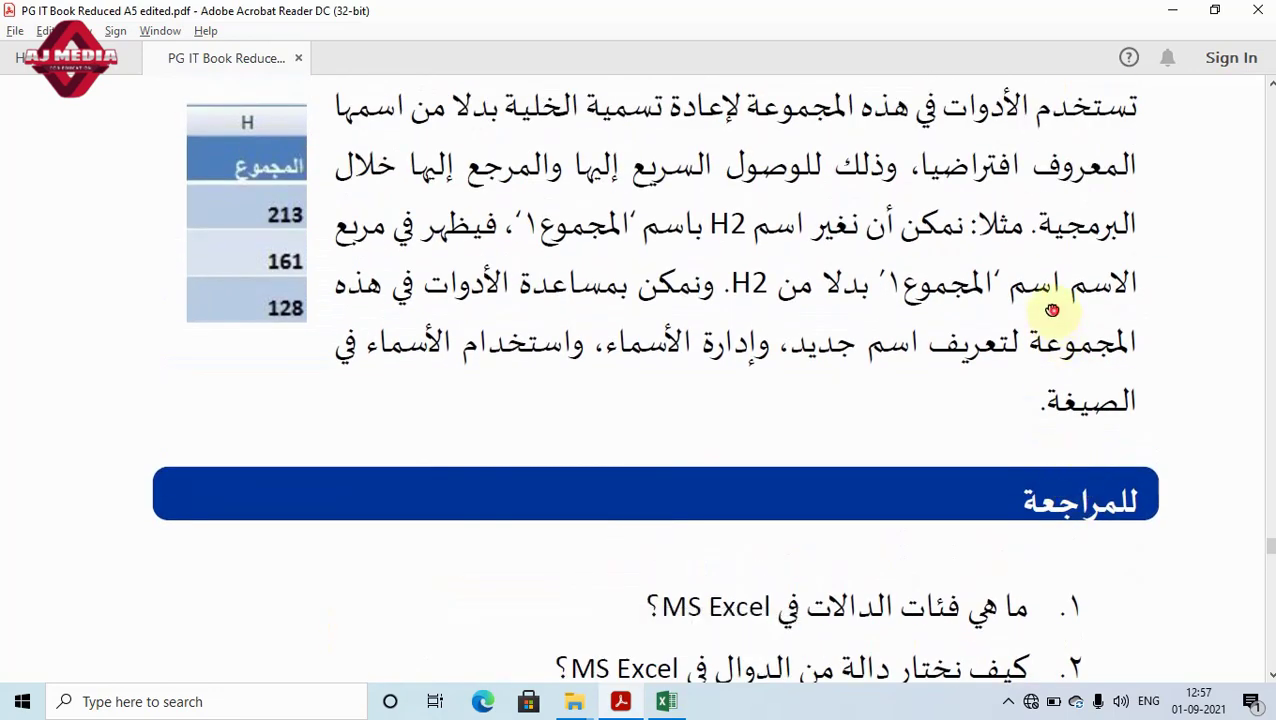
left_click_drag(1048, 304, 1049, 370)
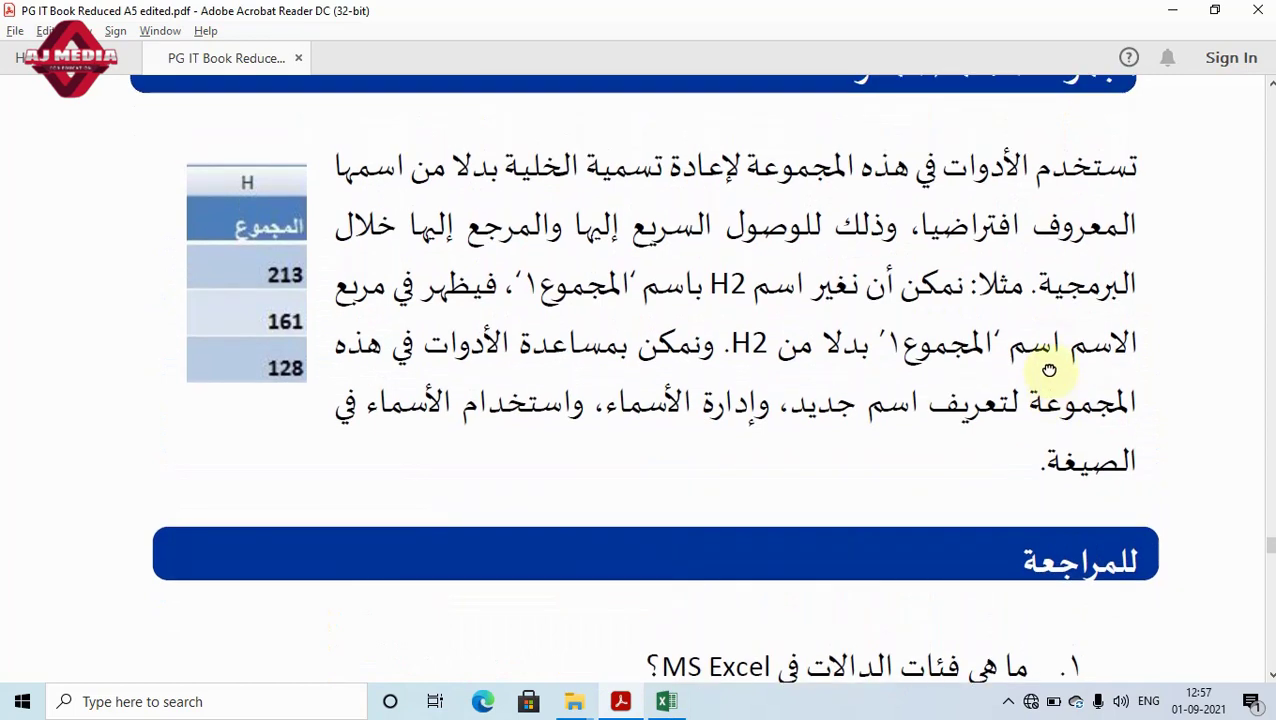
left_click_drag(1049, 370, 1049, 378)
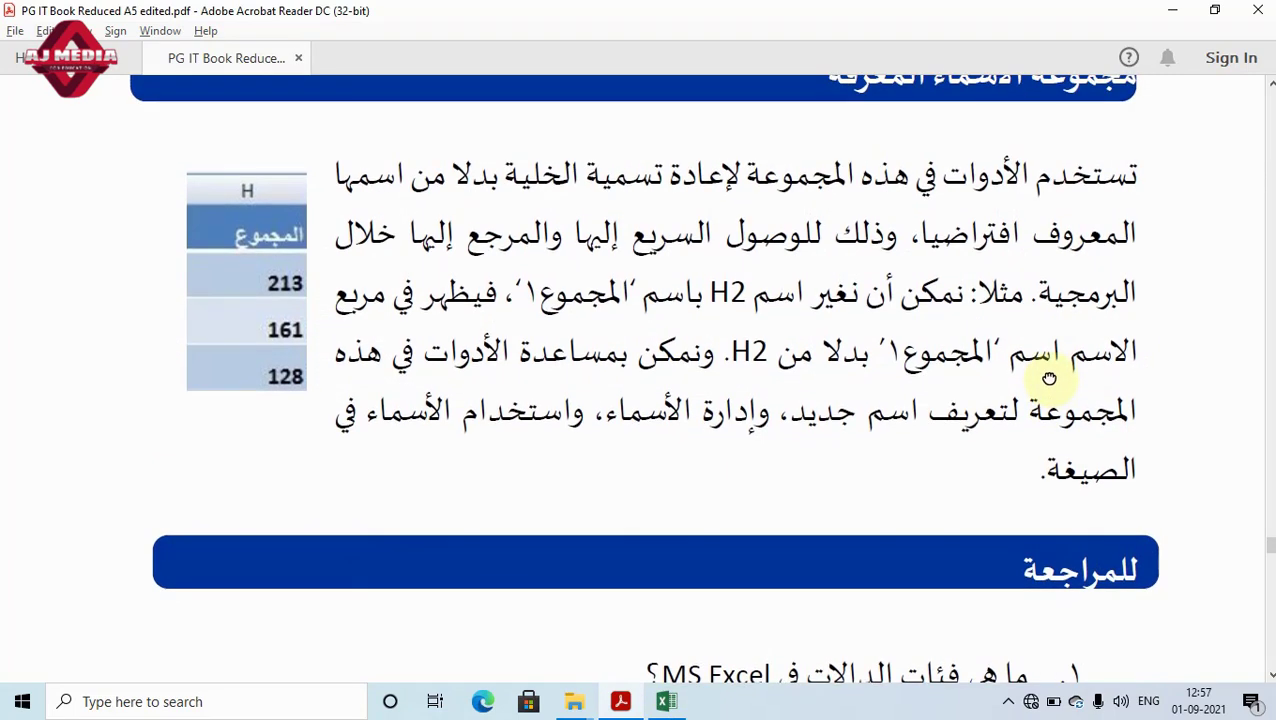